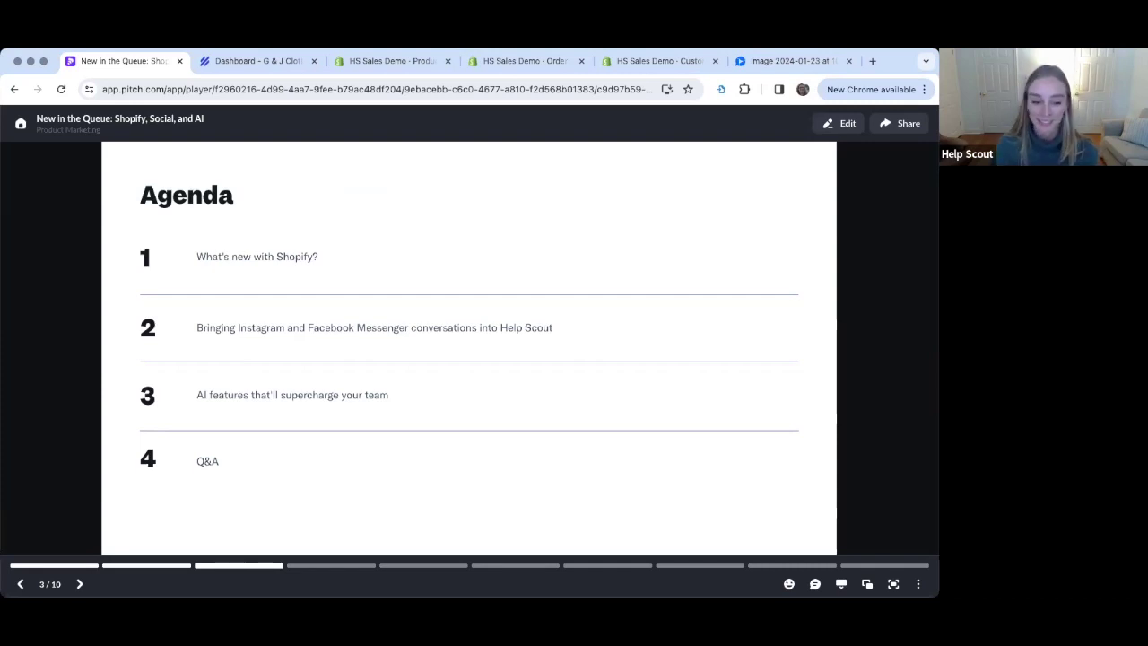
Switch to the Help Scout dashboard and turn on the new Inbox.
click(232, 61)
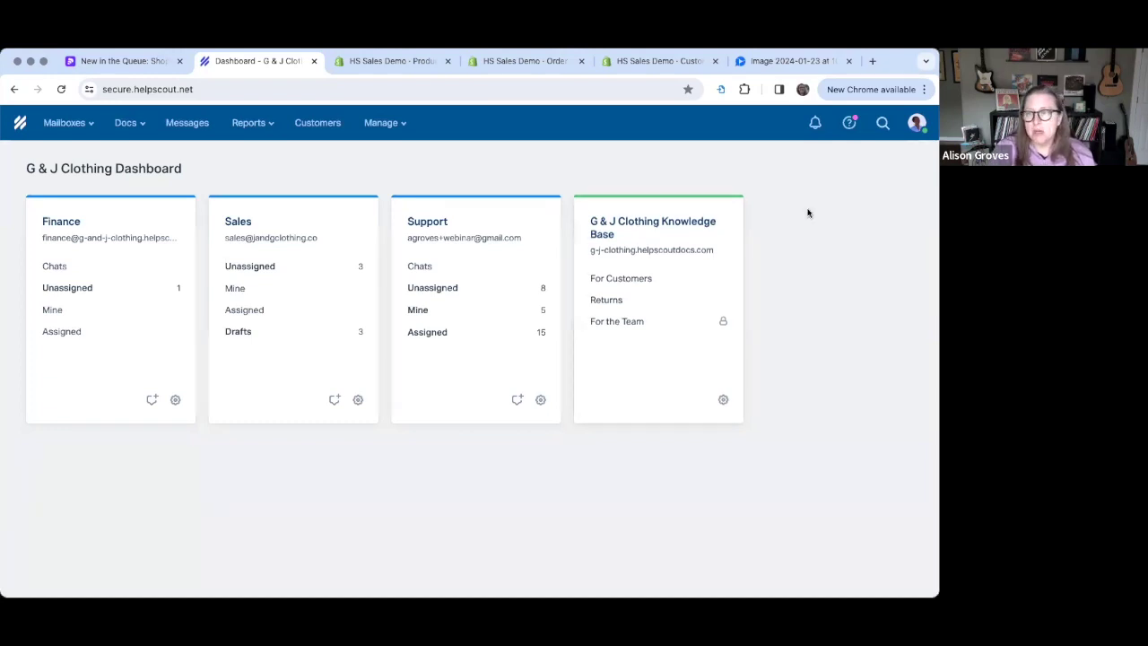
click(916, 127)
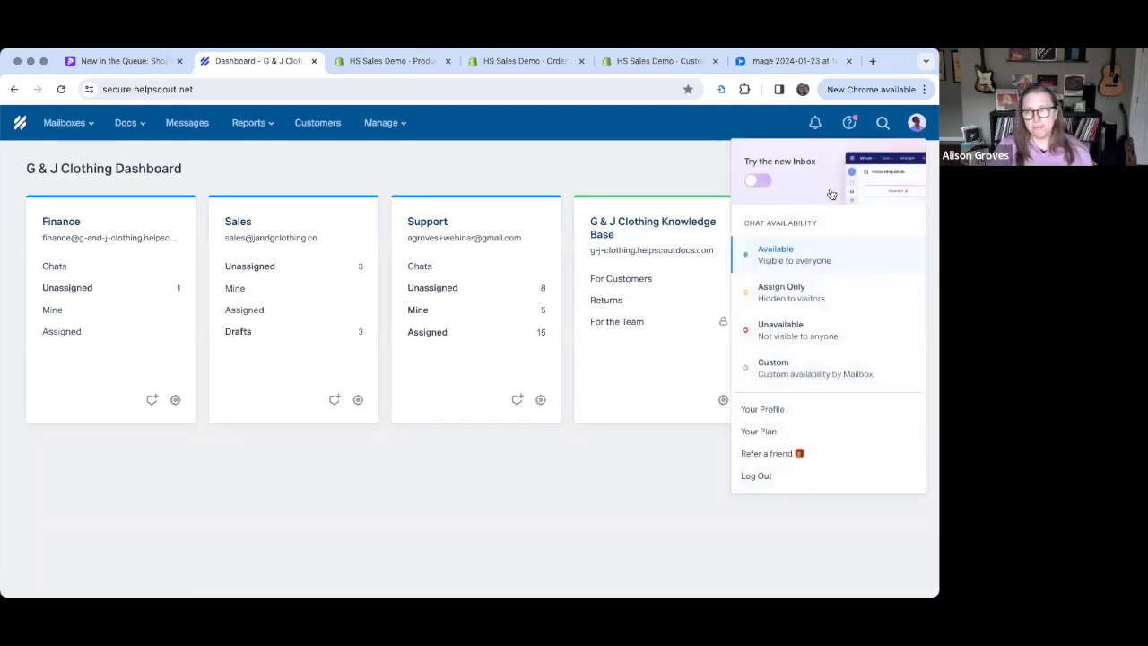
click(767, 186)
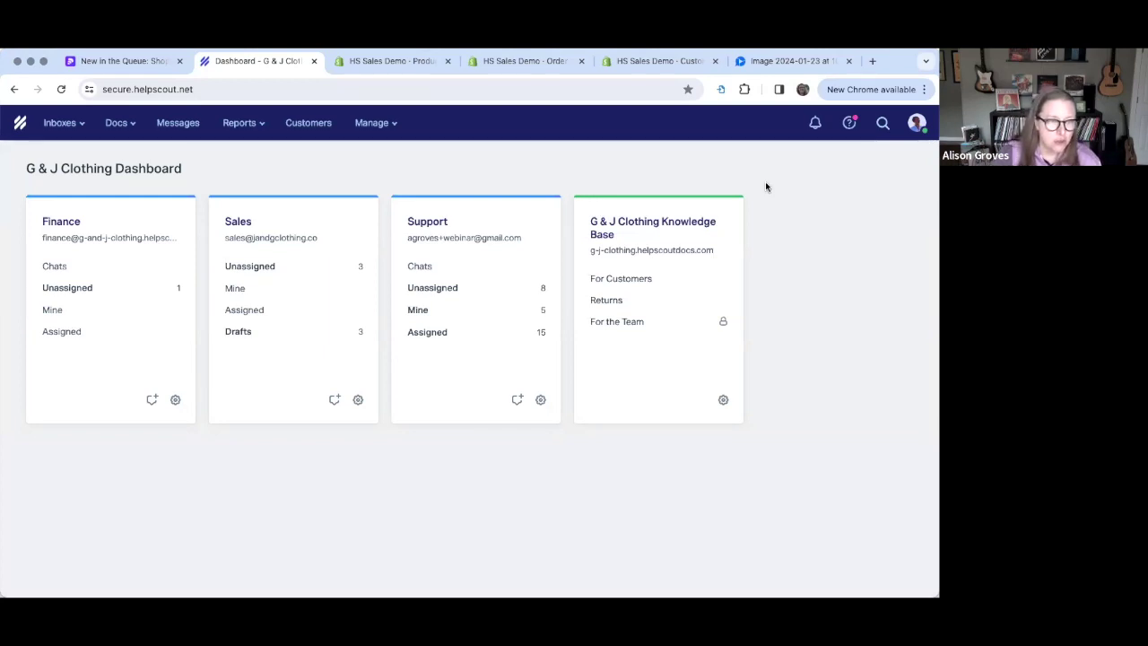
Open the "Order missing" conversation from the Support inbox's unassigned queue and dismiss the new Inbox introduction.
click(439, 297)
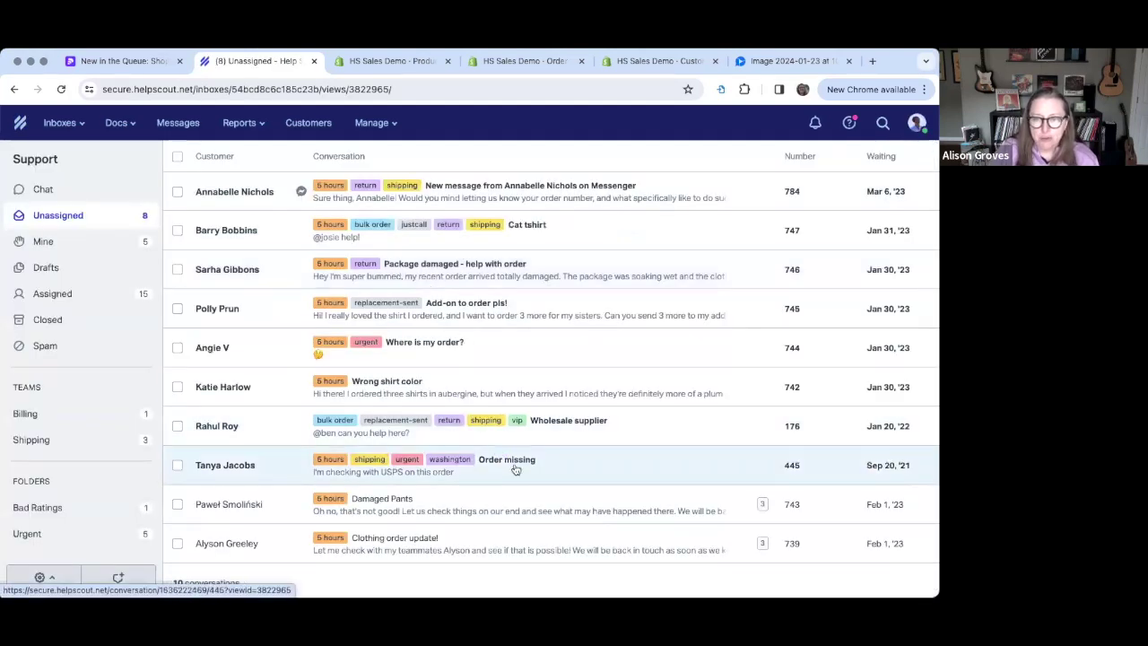
click(516, 468)
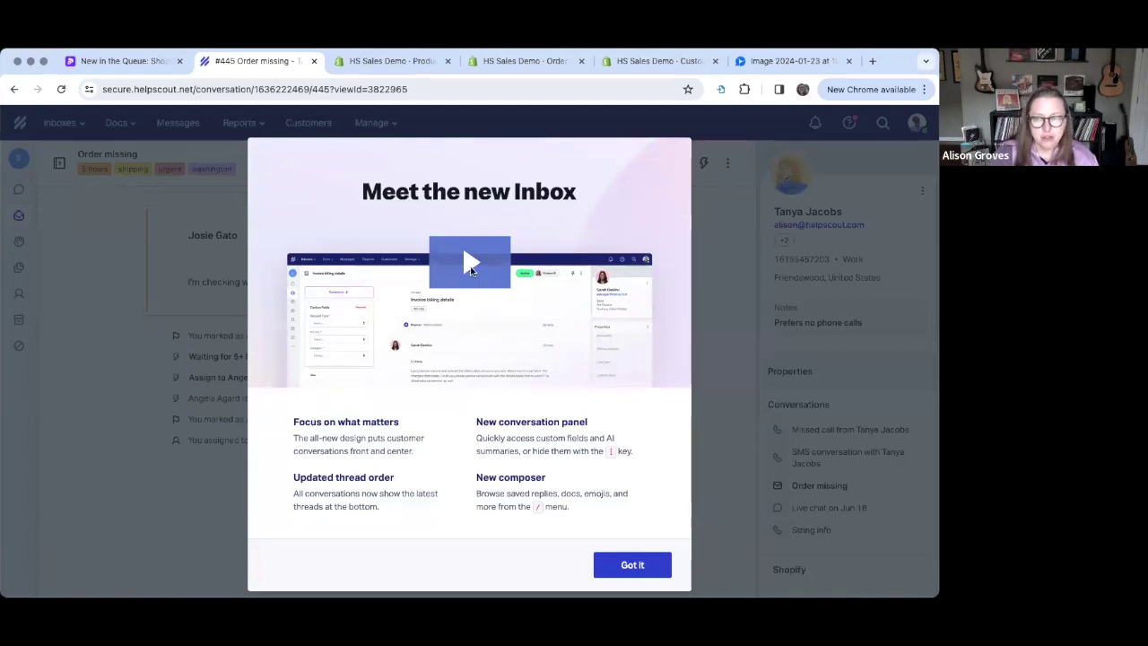
click(633, 564)
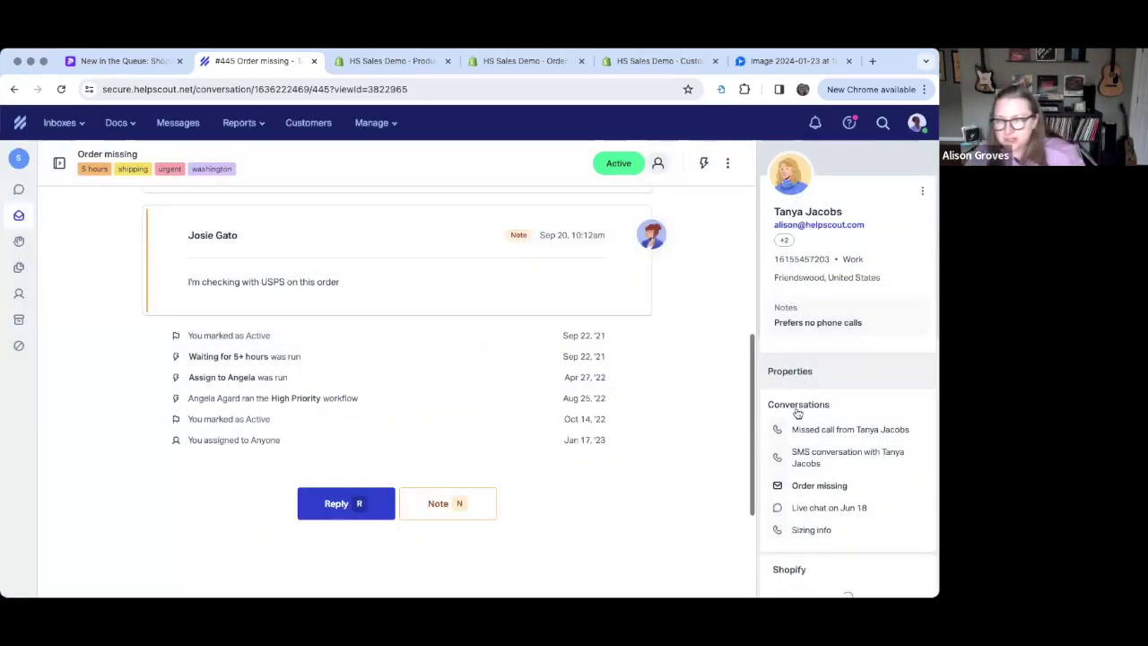
Examine the Shopify orders and customer properties shown alongside the conversation for the HS Sales Demo store.
scroll(795, 412, down, 3)
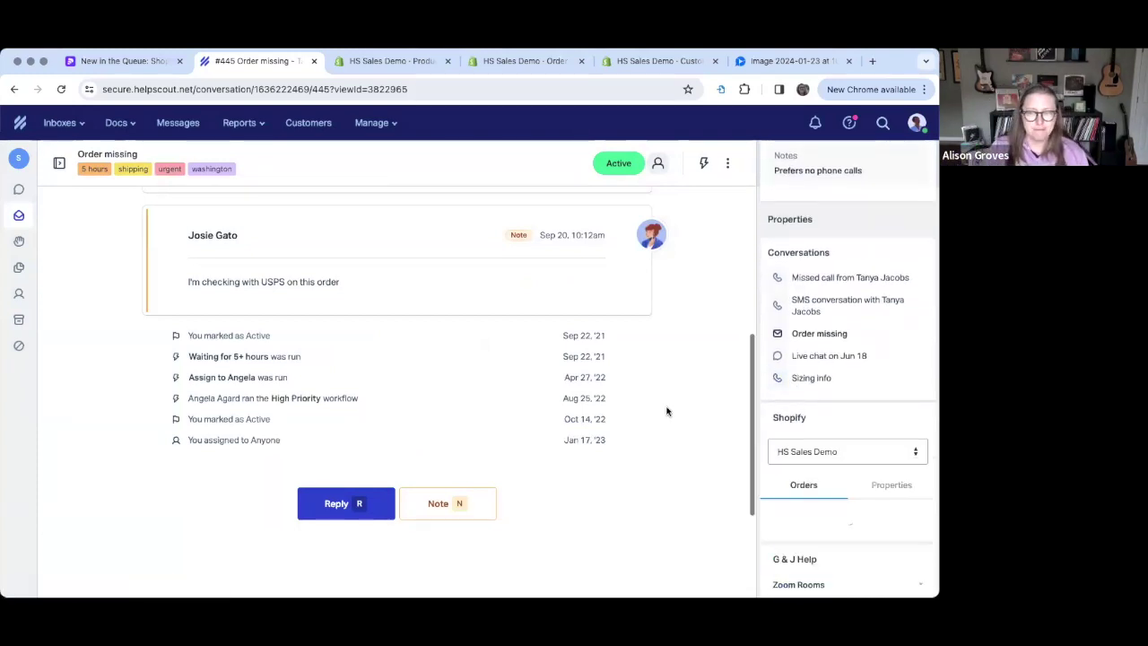
scroll(788, 377, down, 5)
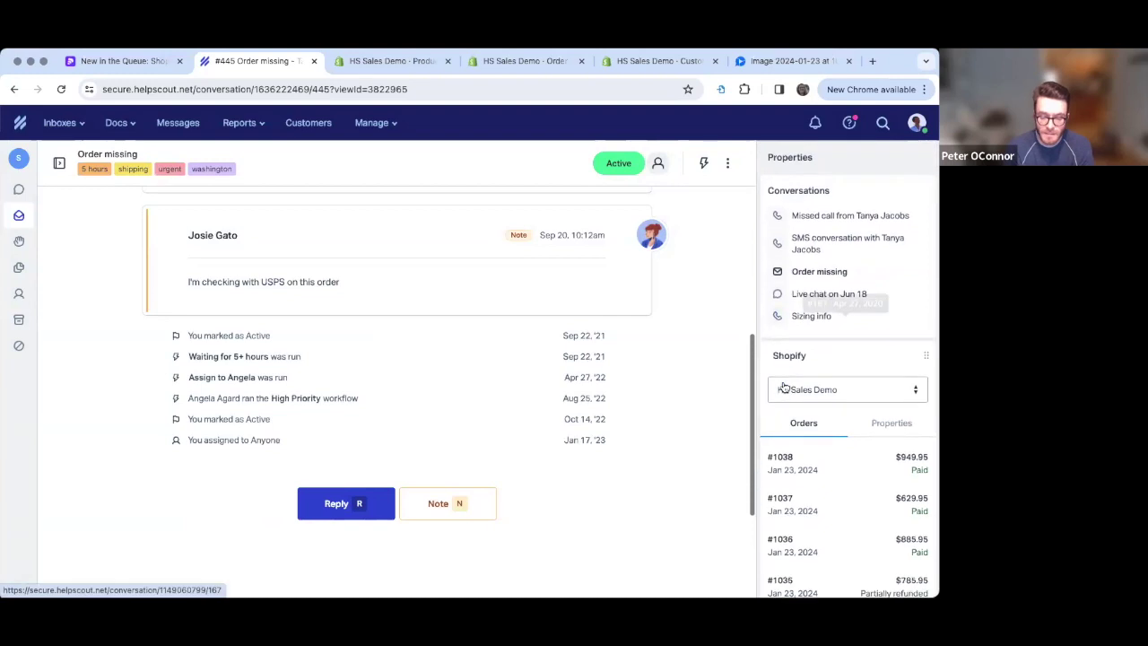
scroll(749, 379, down, 1)
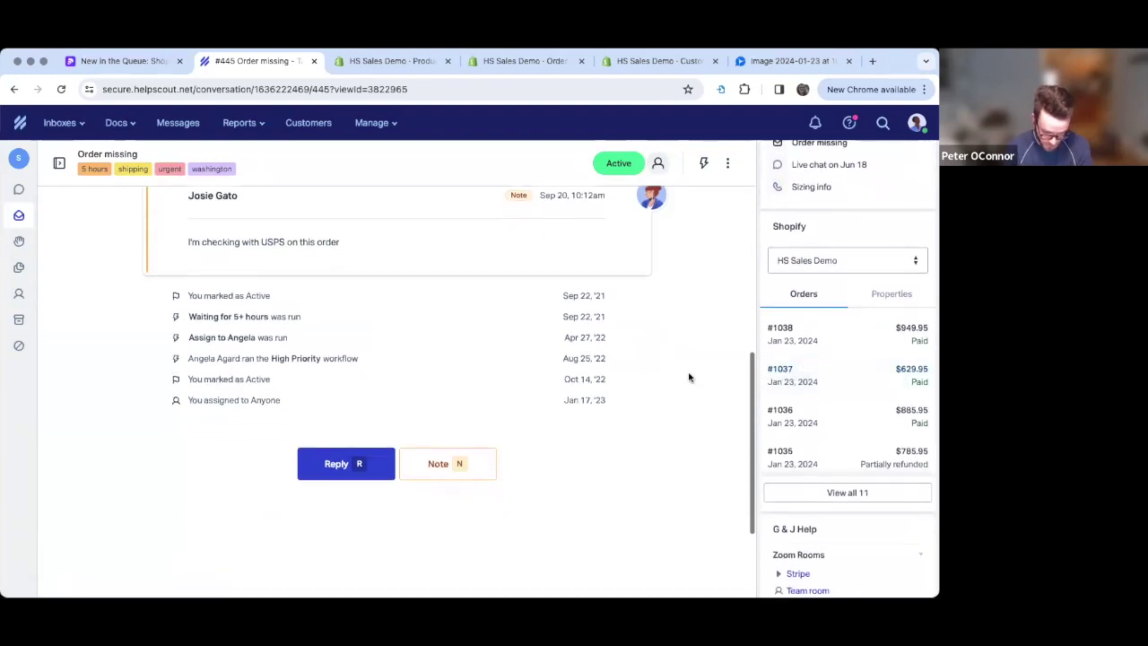
scroll(687, 377, up, 1)
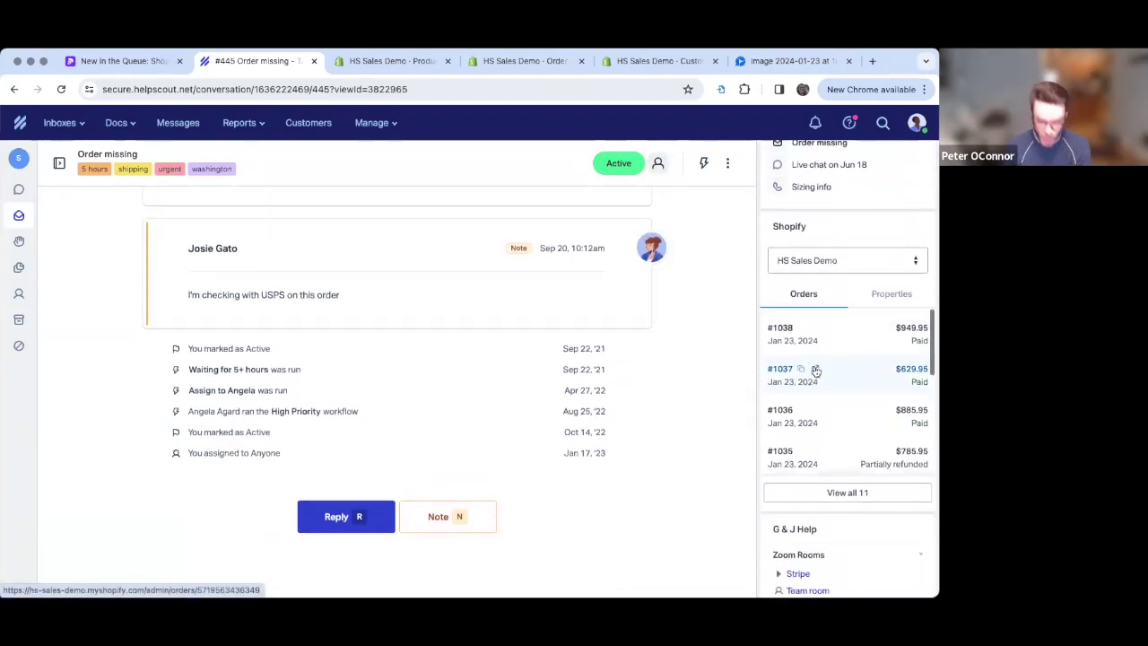
scroll(848, 243, down, 2)
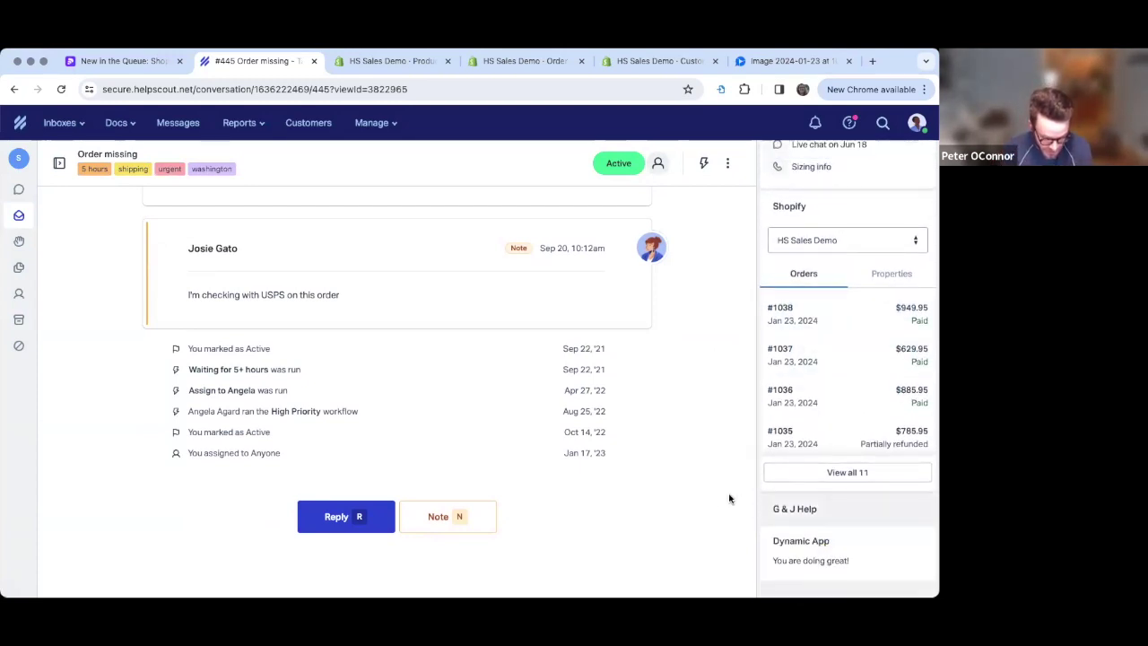
scroll(832, 543, up, 1)
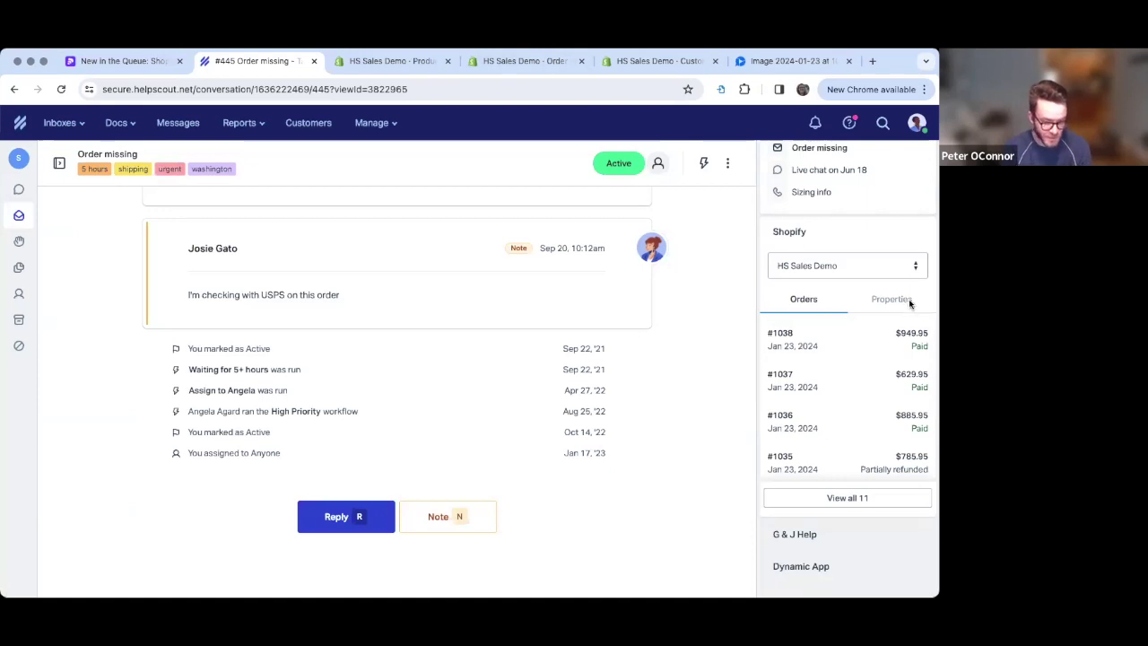
click(870, 306)
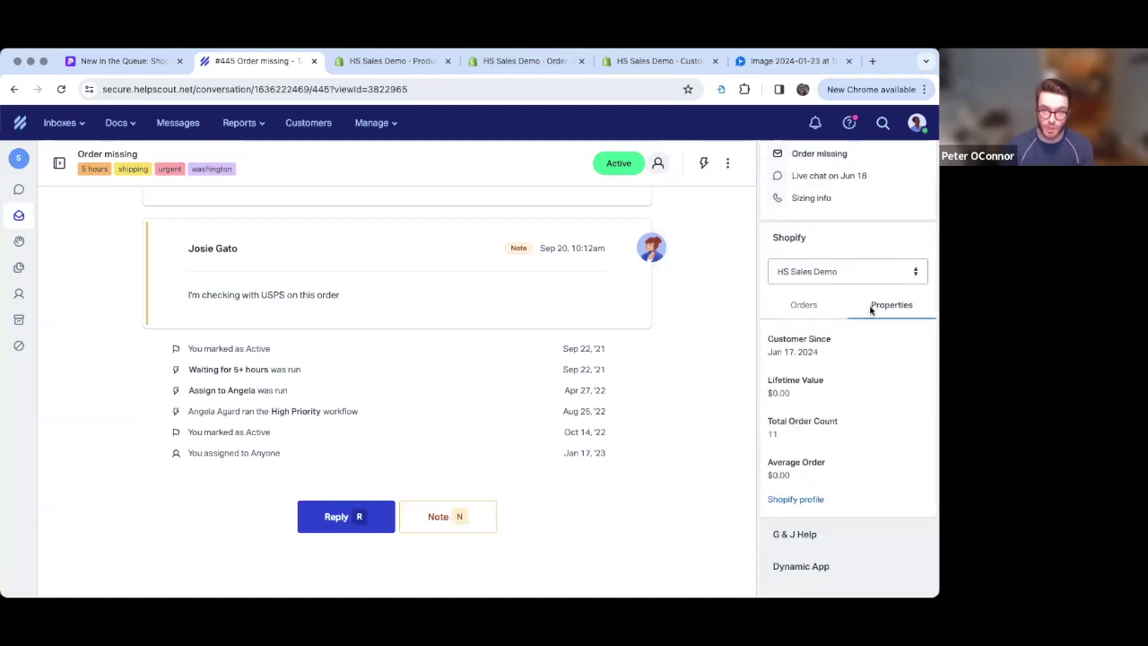
click(808, 305)
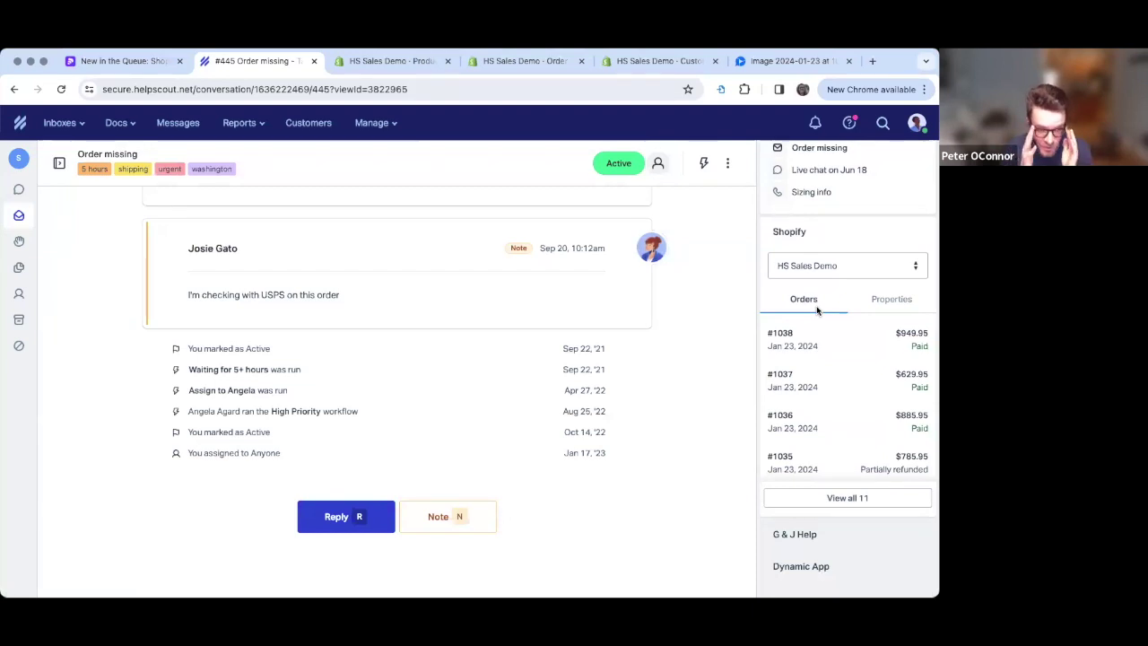
Review the newest Shopify order's summary, shipping details and receipt, and close the order details.
click(863, 344)
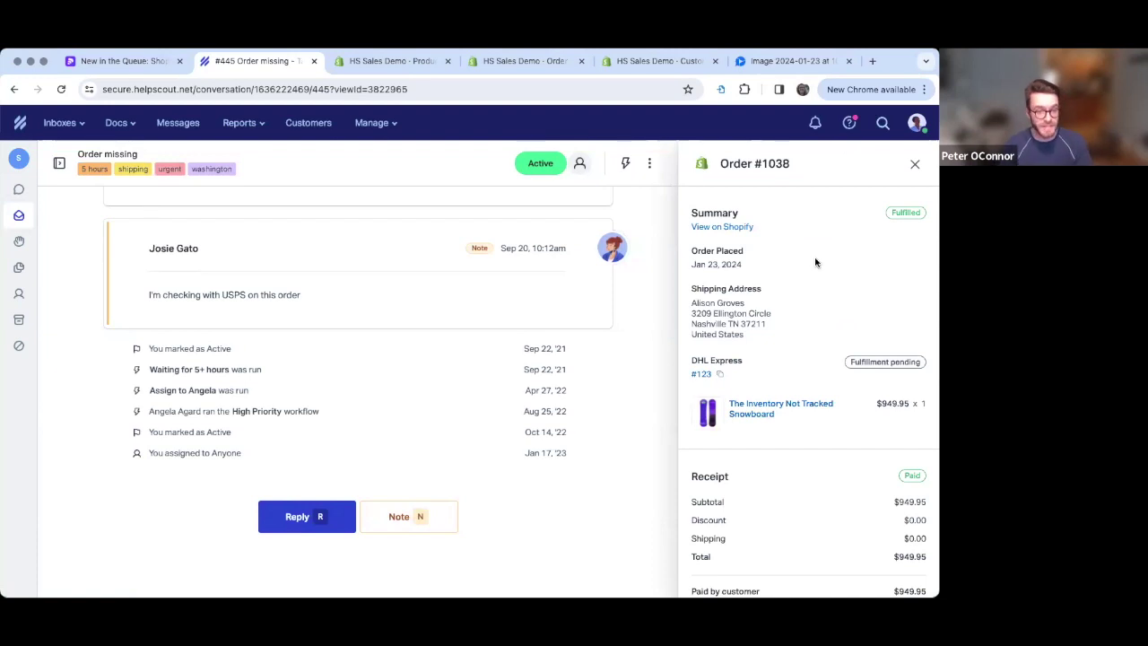
scroll(816, 262, down, 2)
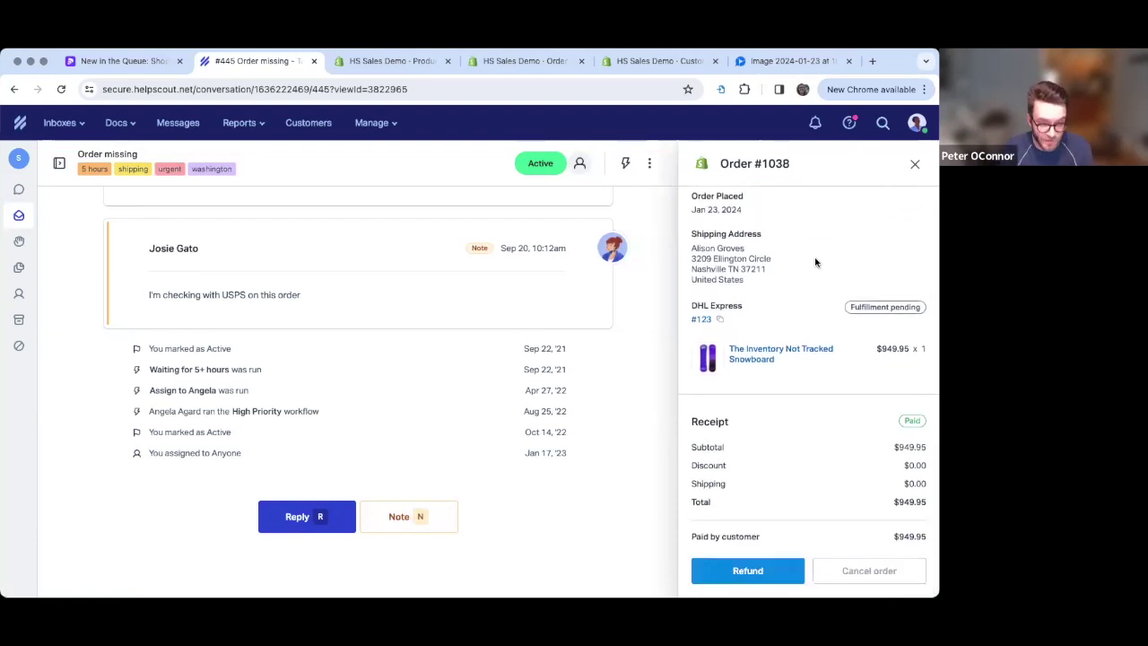
scroll(816, 262, up, 2)
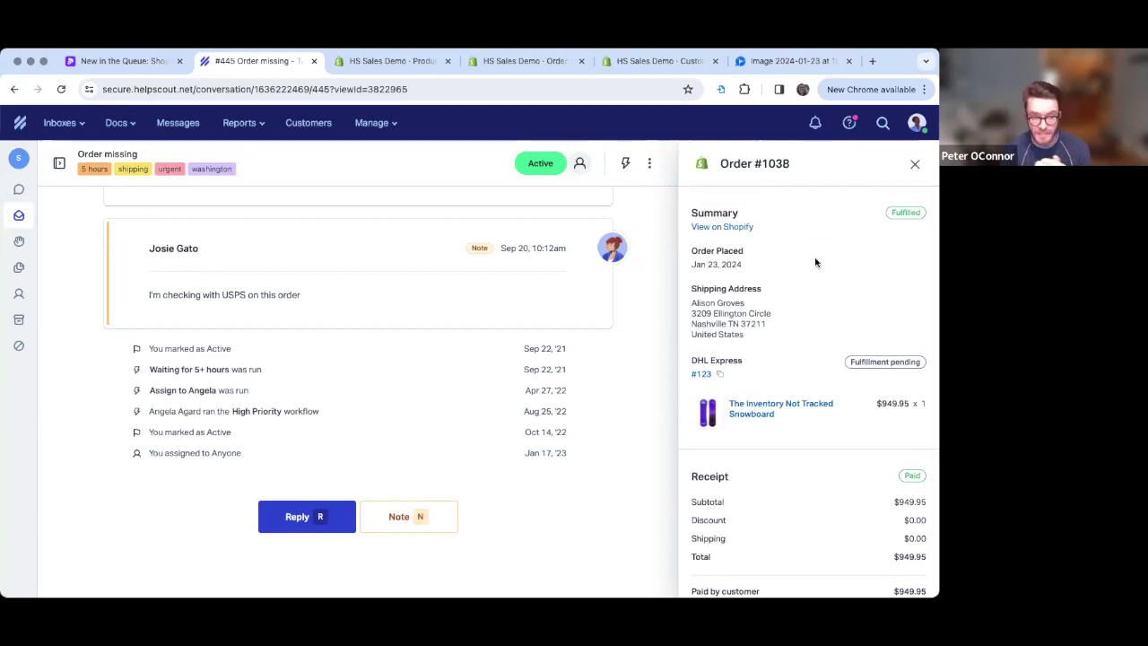
scroll(815, 262, down, 2)
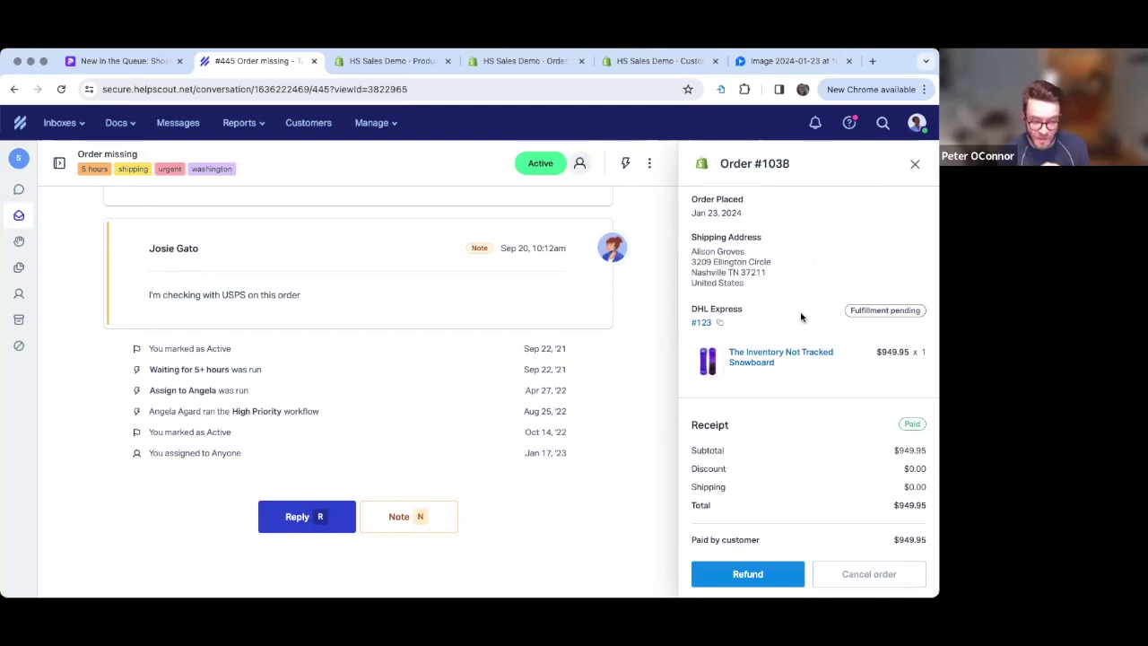
scroll(801, 316, down, 1)
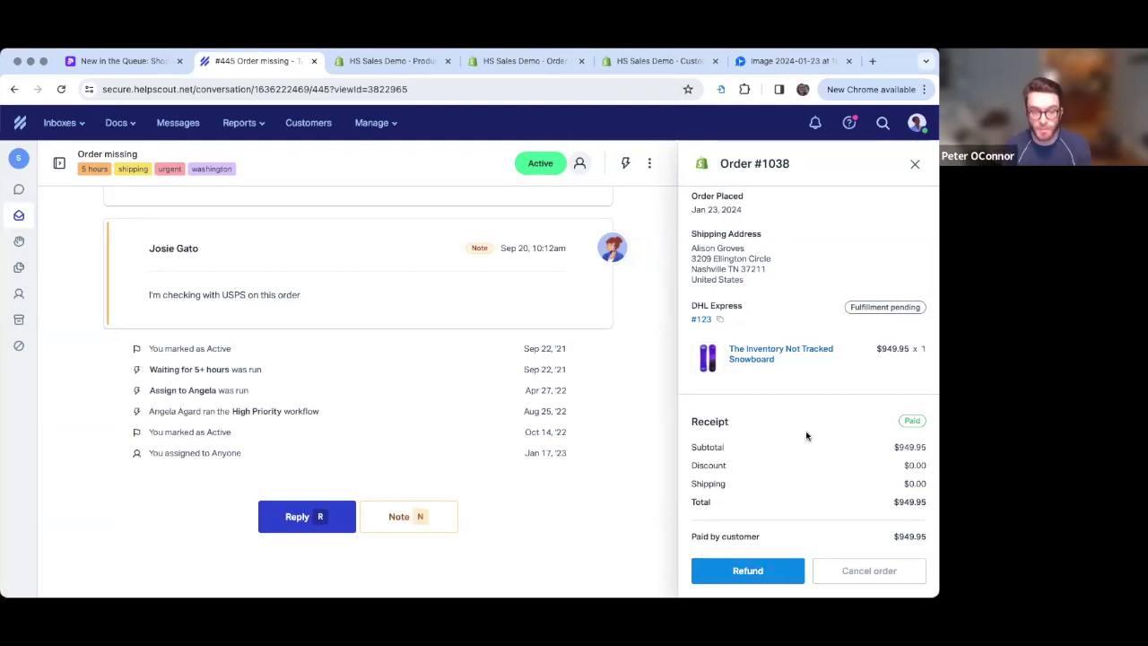
scroll(806, 436, up, 2)
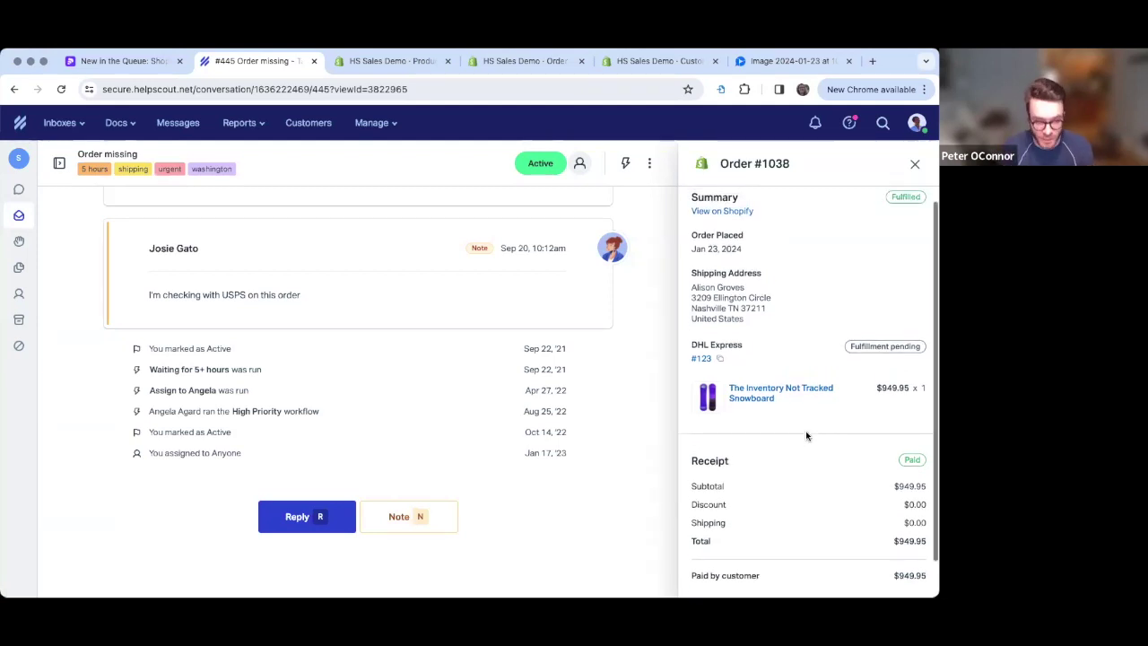
scroll(805, 430, up, 1)
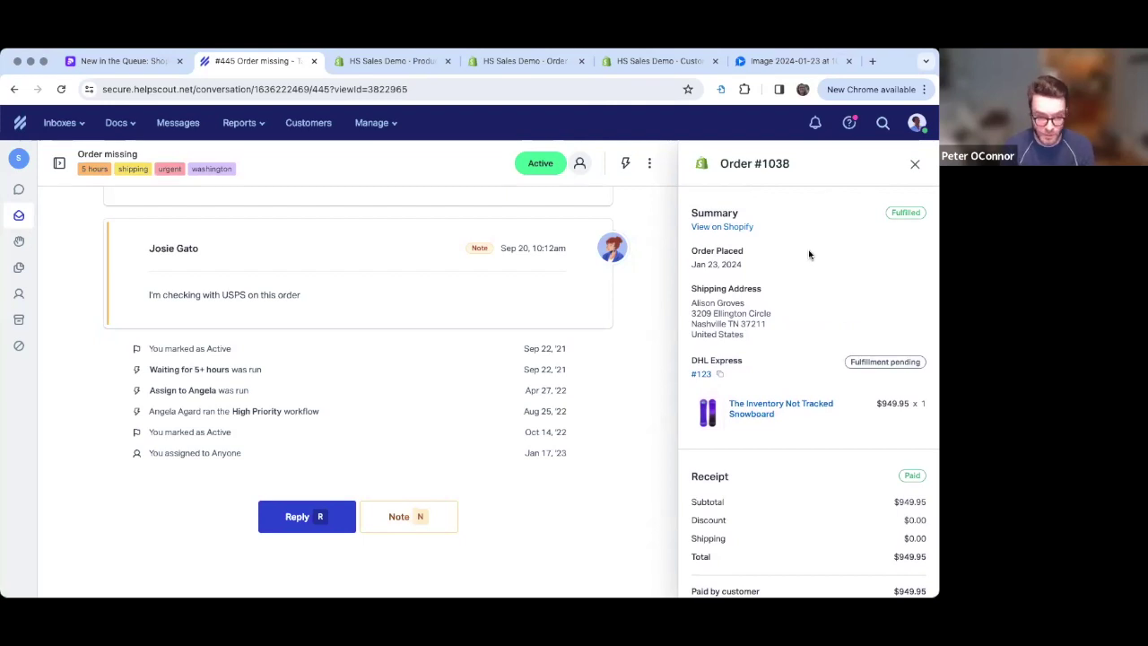
click(915, 164)
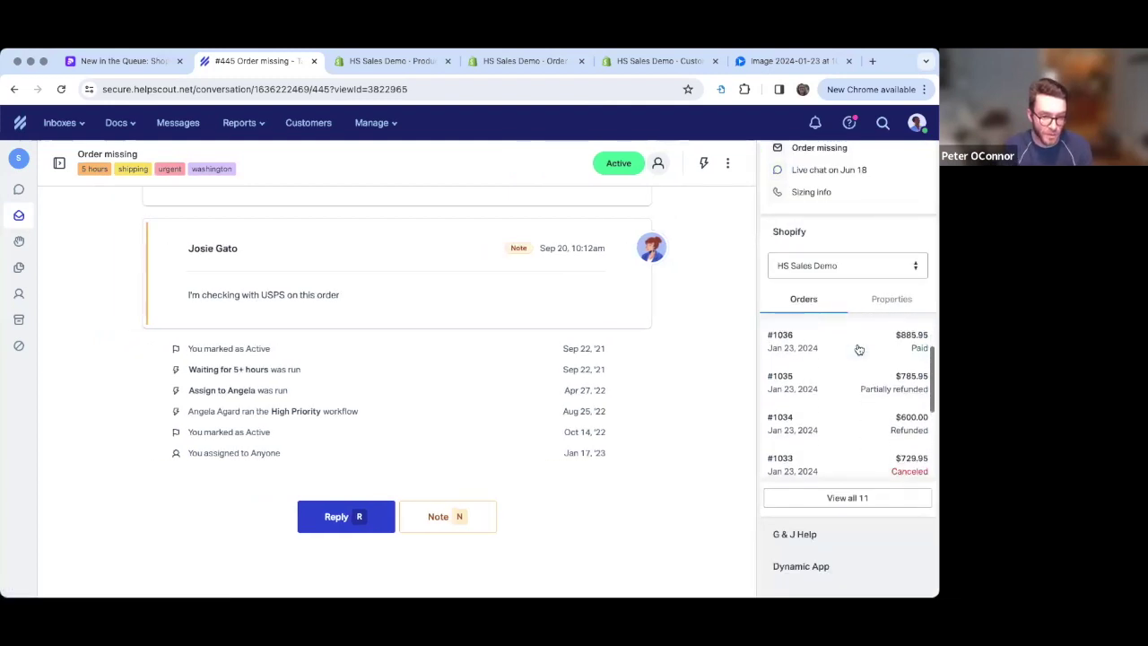
Check the customer's Shopify properties, including lifetime value and average order, and return to the orders.
click(875, 303)
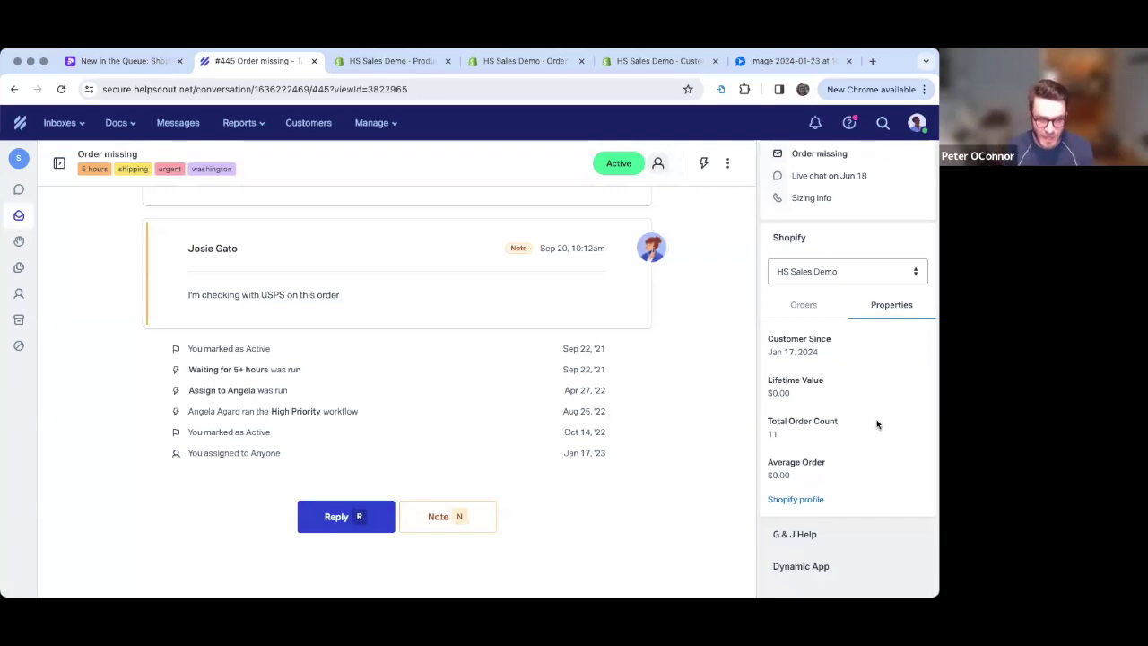
scroll(877, 425, up, 1)
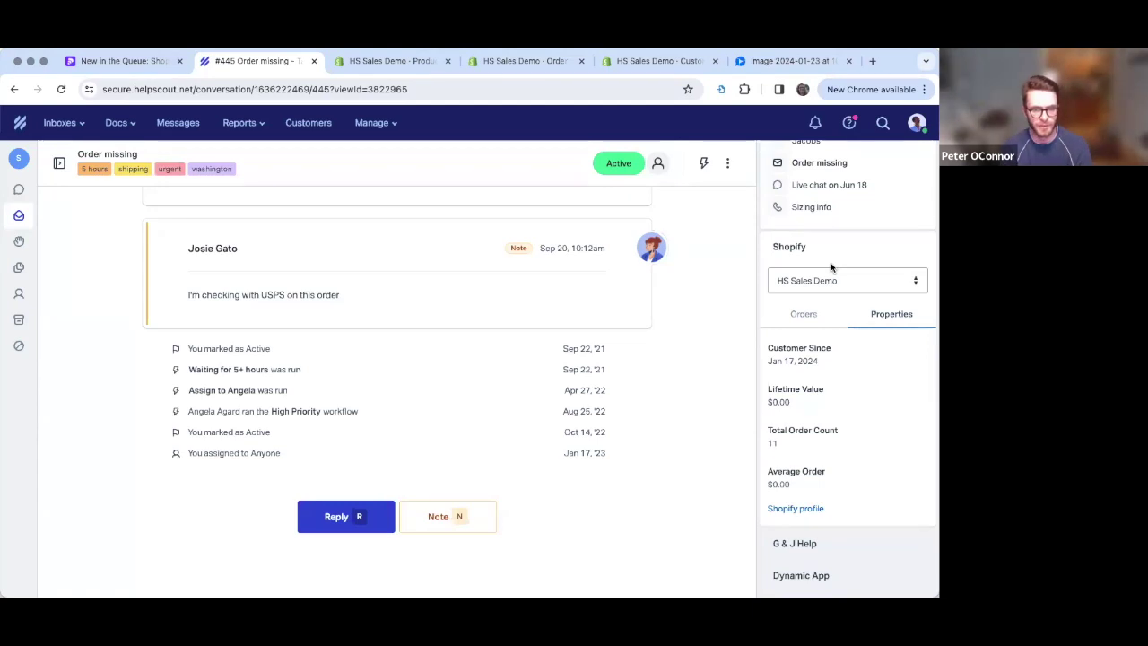
click(806, 315)
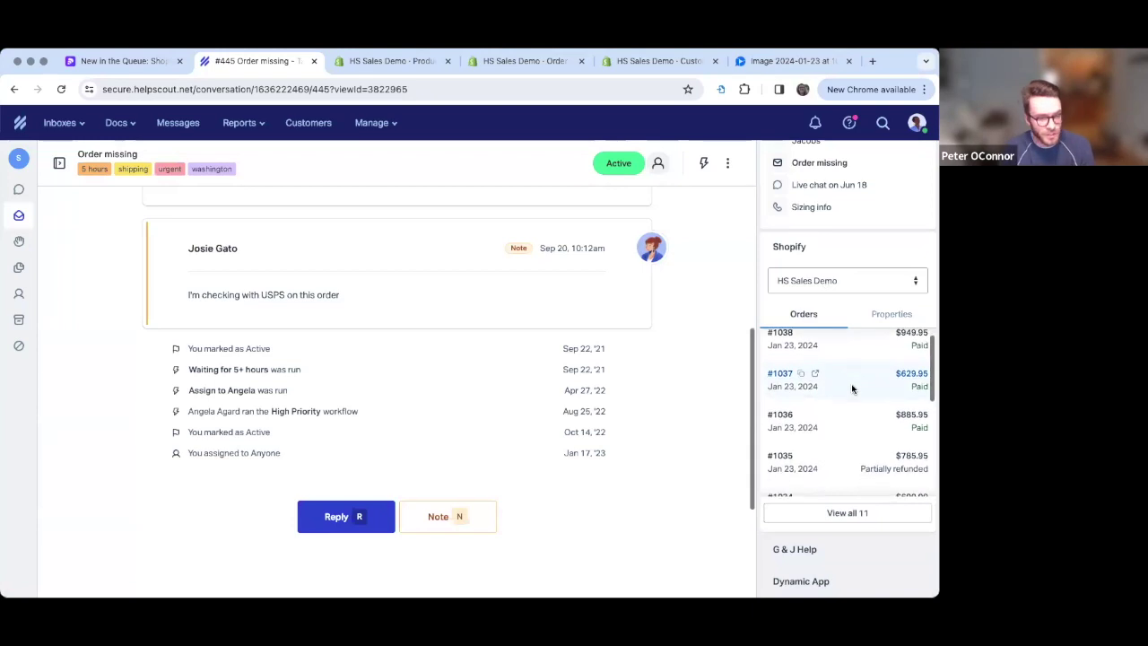
Open the customer's full Shopify order list and look through the orders and their payment statuses.
click(859, 515)
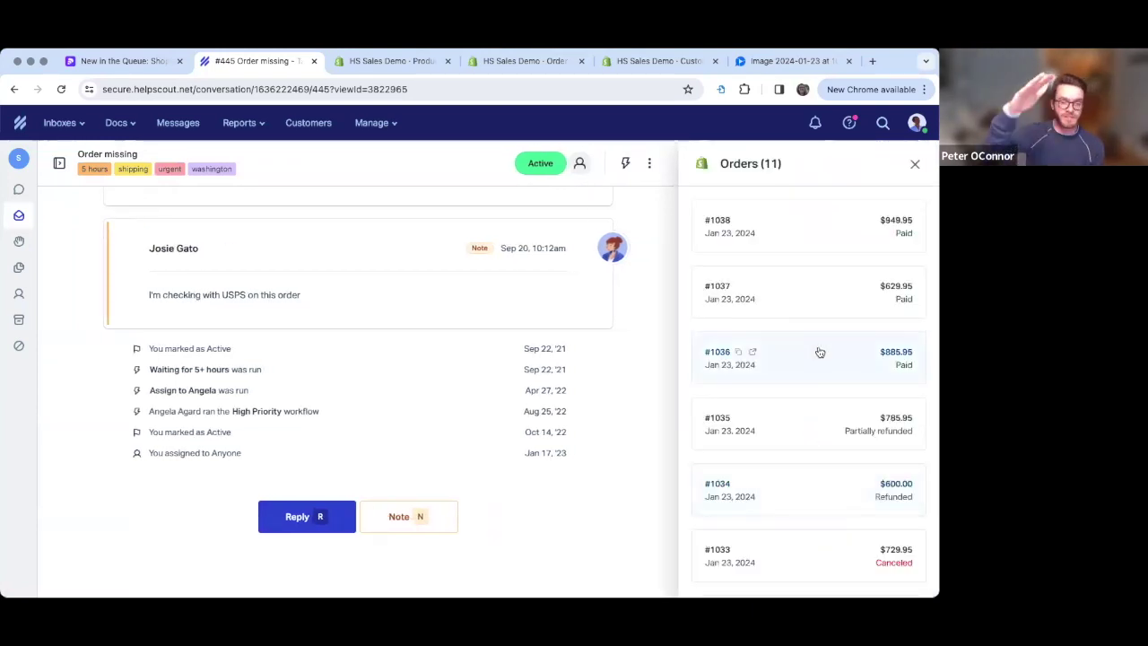
scroll(819, 352, down, 1)
scroll(819, 352, down, 1)
scroll(819, 352, down, 1)
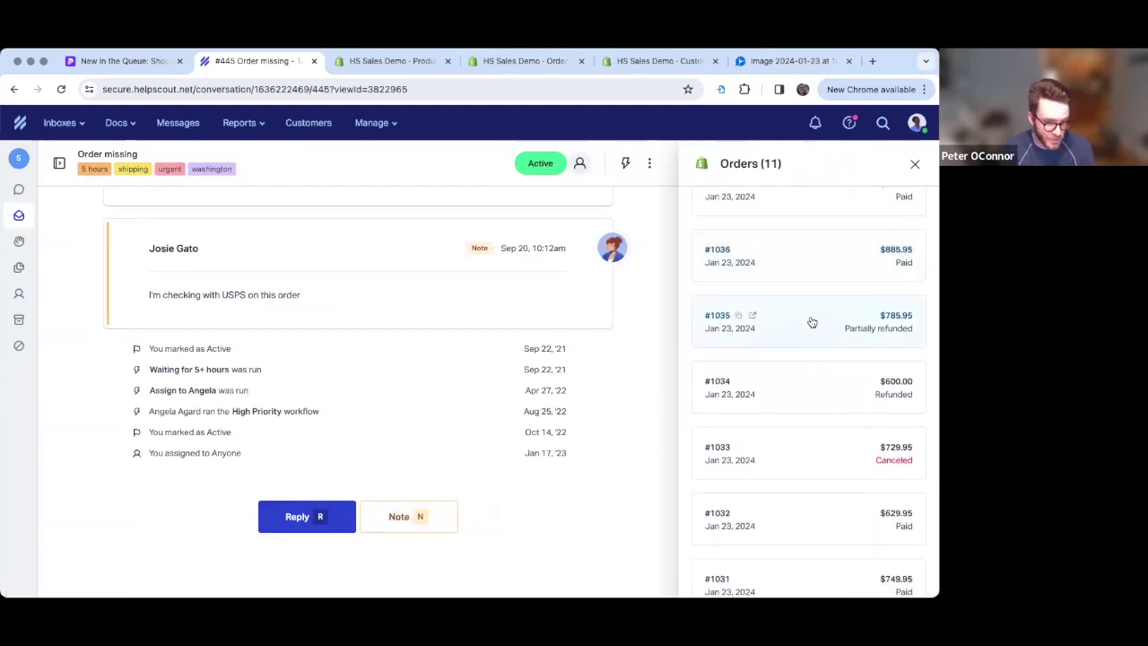
scroll(811, 323, down, 1)
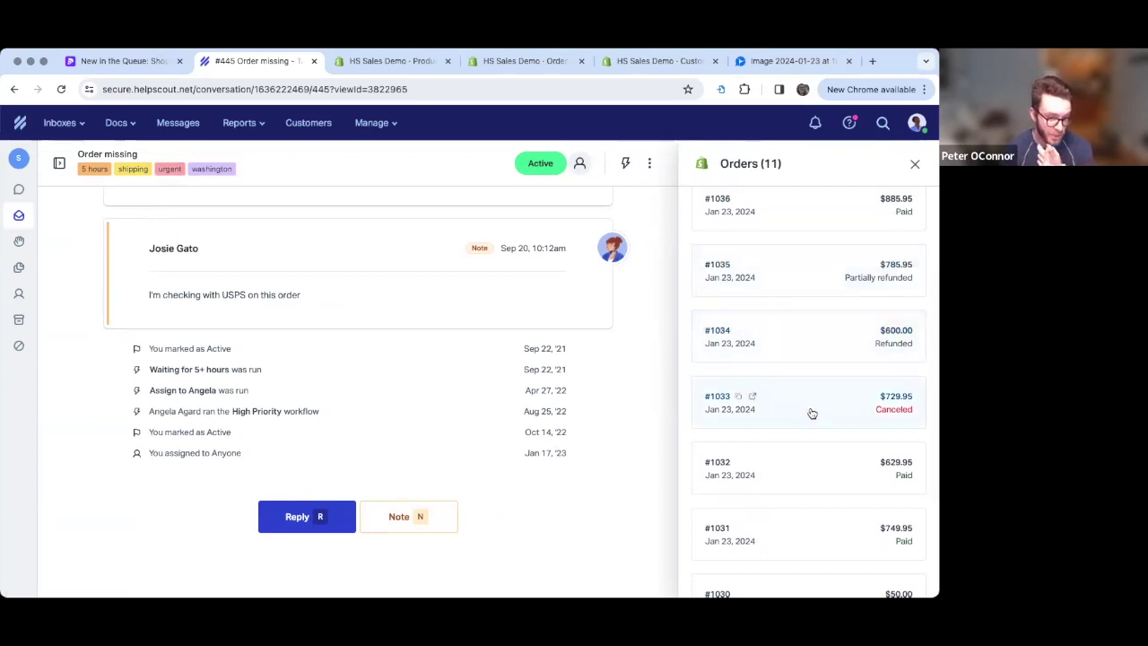
Copy the number of the paid order directly below the canceled one, view that order in Shopify, and return to Help Scout.
click(739, 464)
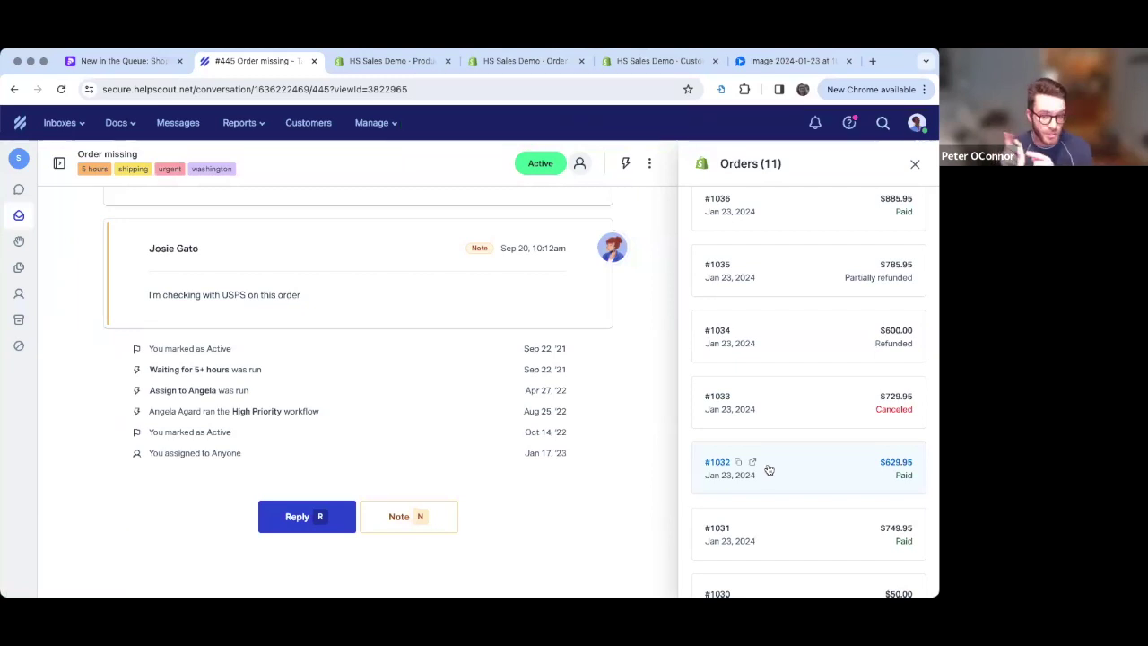
click(753, 463)
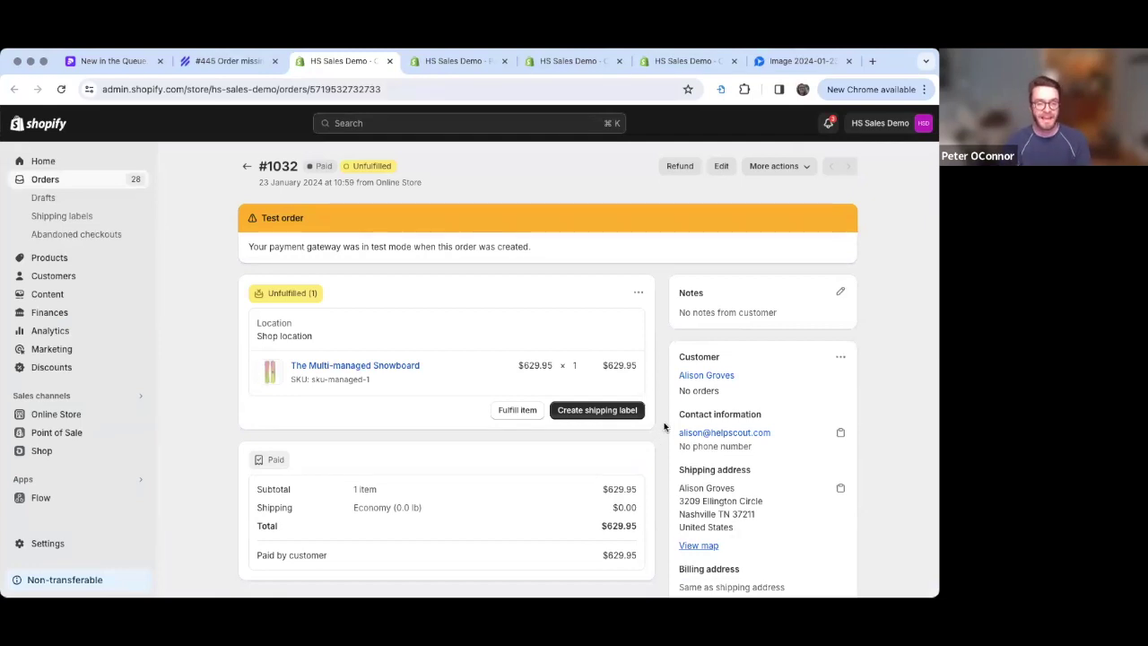
click(244, 63)
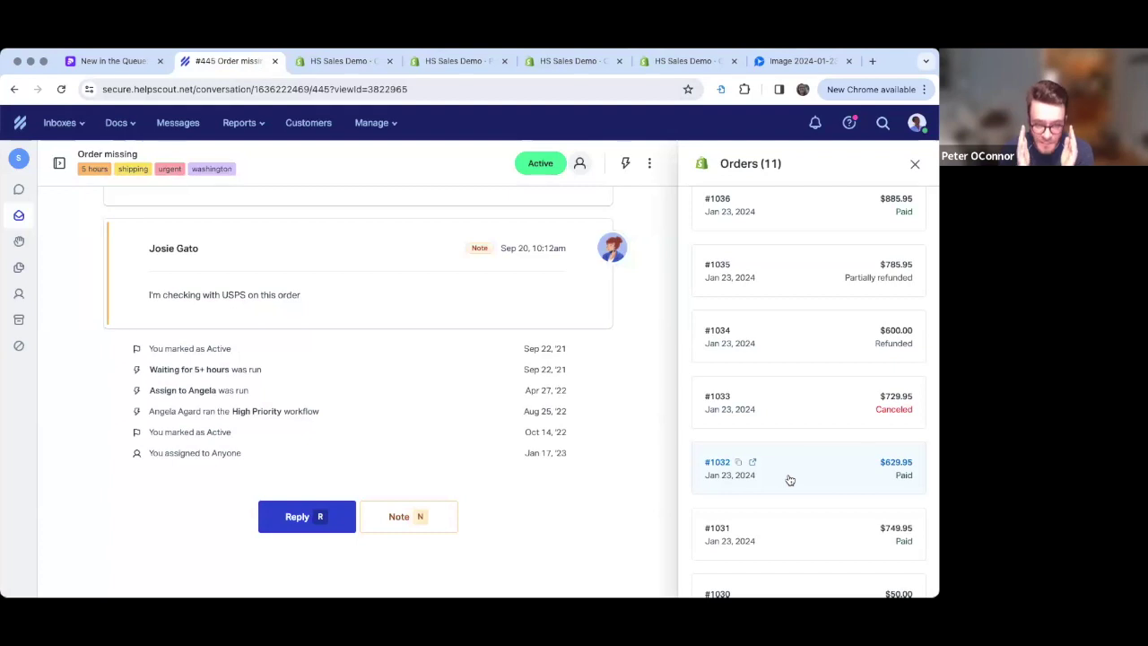
Open the newest order's DHL Express tracking page, accept all cookies, and return to the order in Help Scout.
scroll(789, 480, up, 3)
click(788, 237)
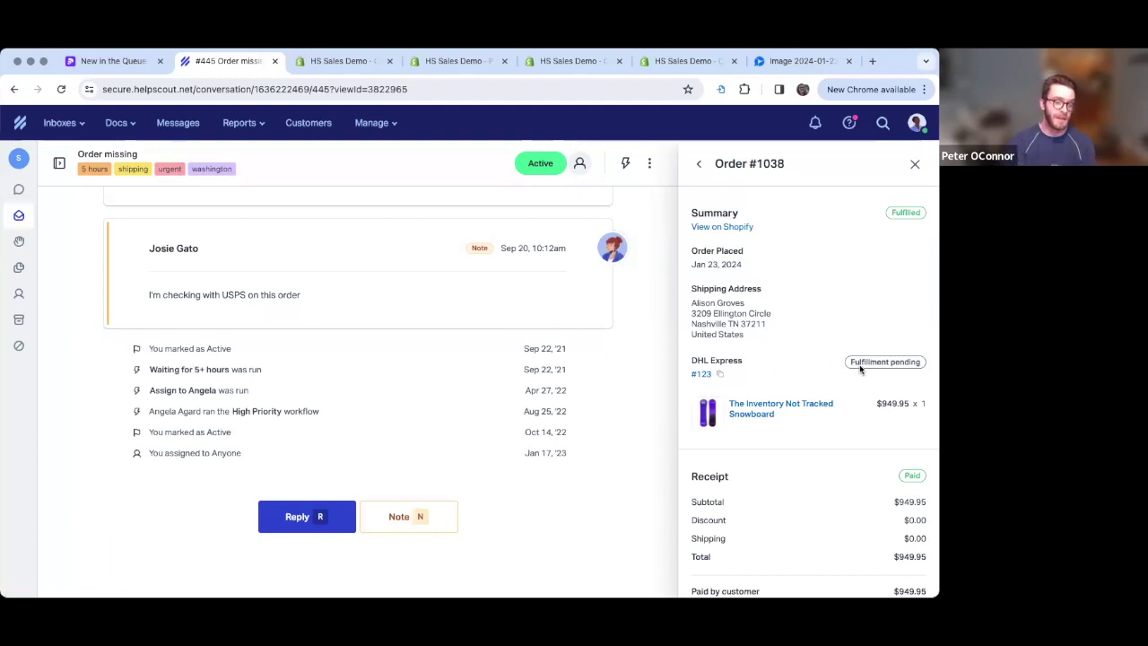
click(704, 375)
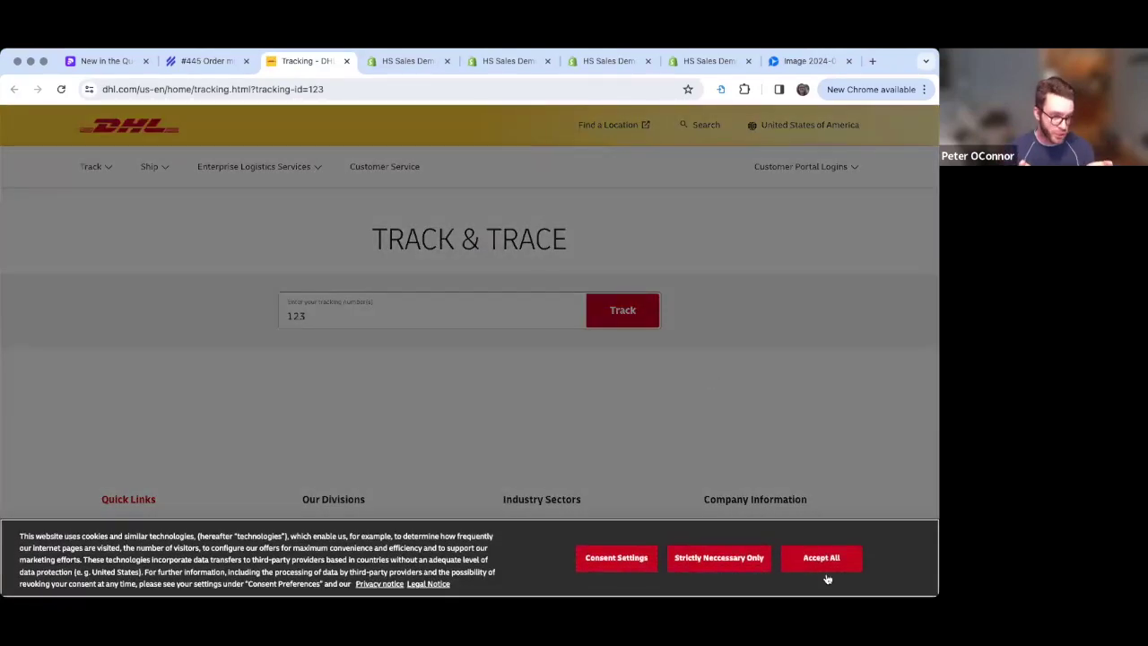
click(822, 561)
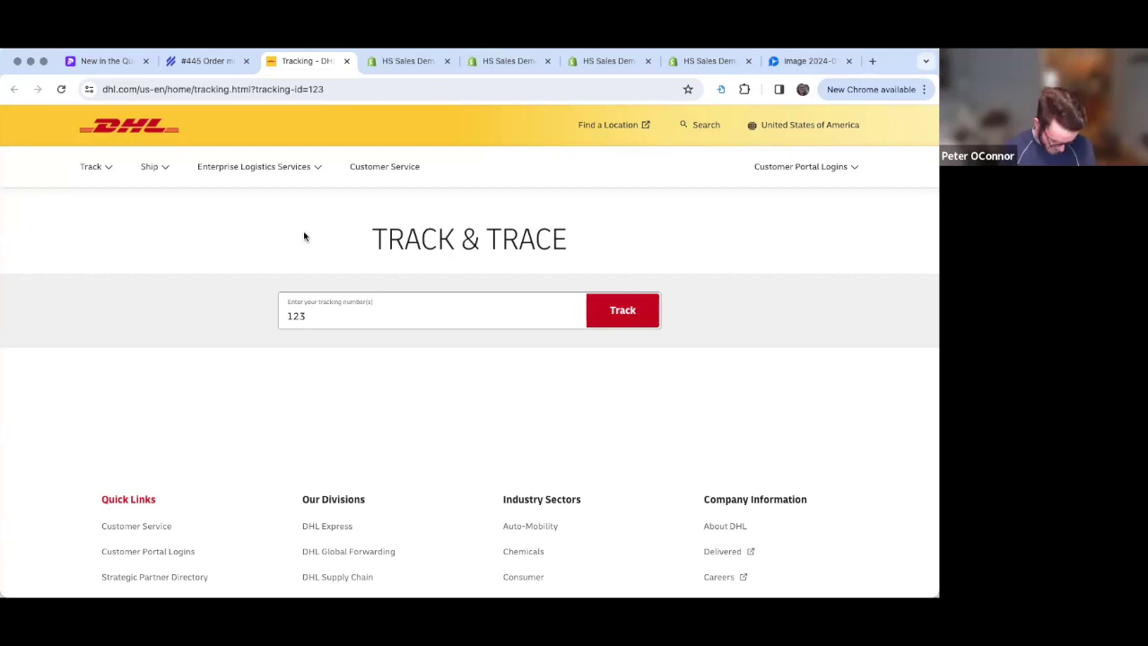
click(208, 62)
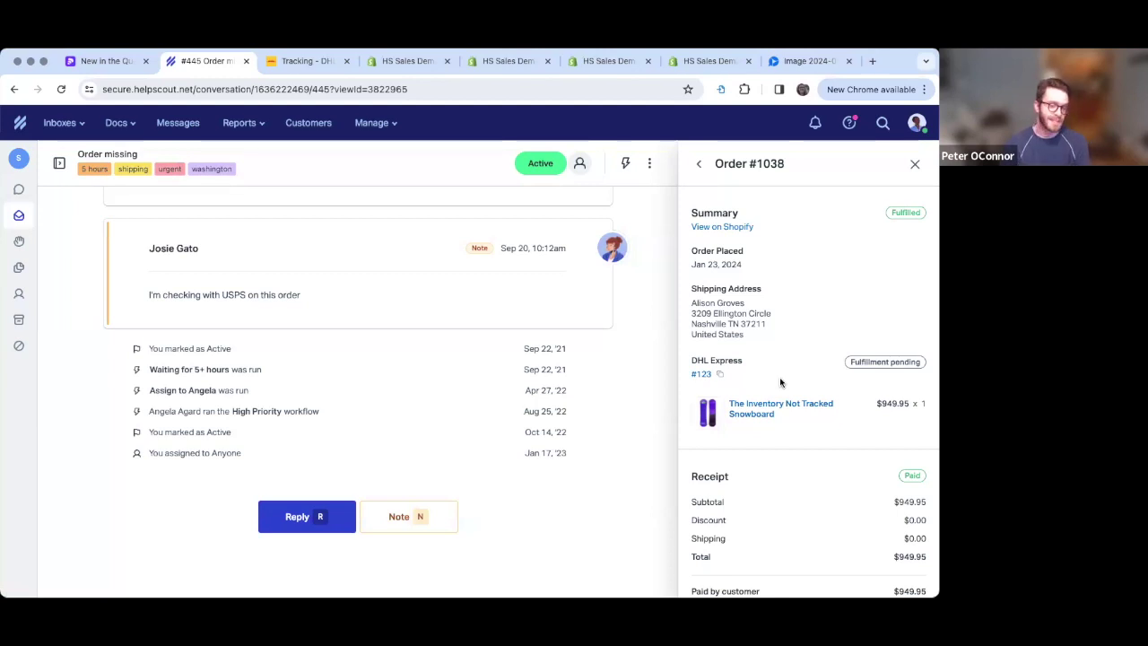
Return to the full order list, open the refunded order for The Collection Snowboard: Hydrogen, review its summary and receipt, and close it.
scroll(780, 382, down, 1)
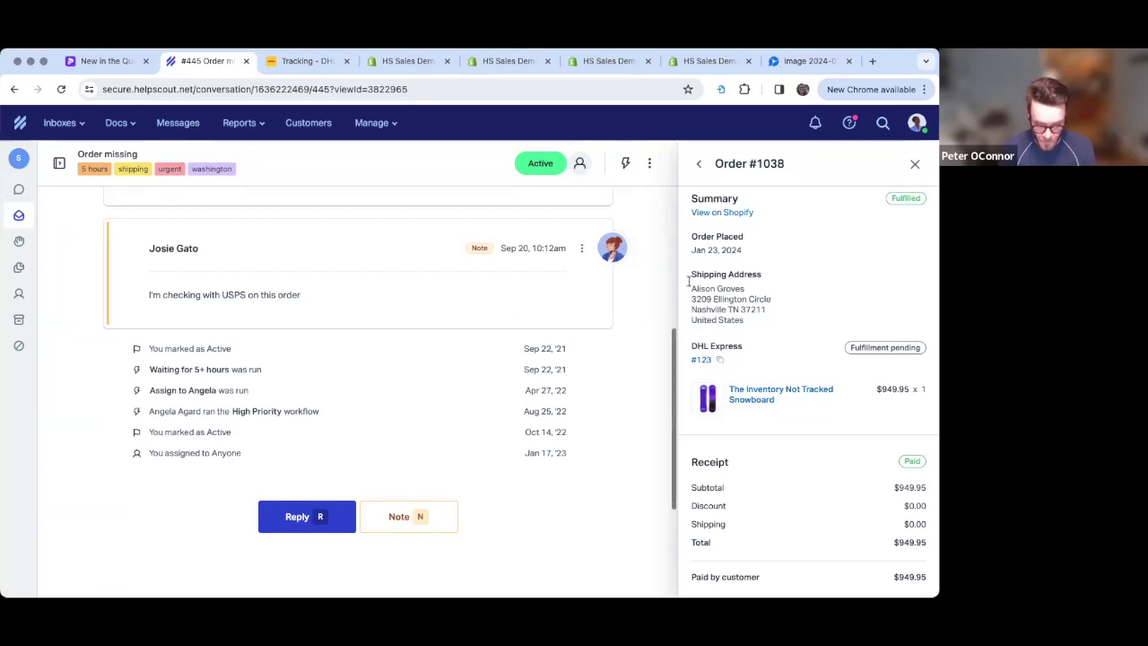
click(701, 167)
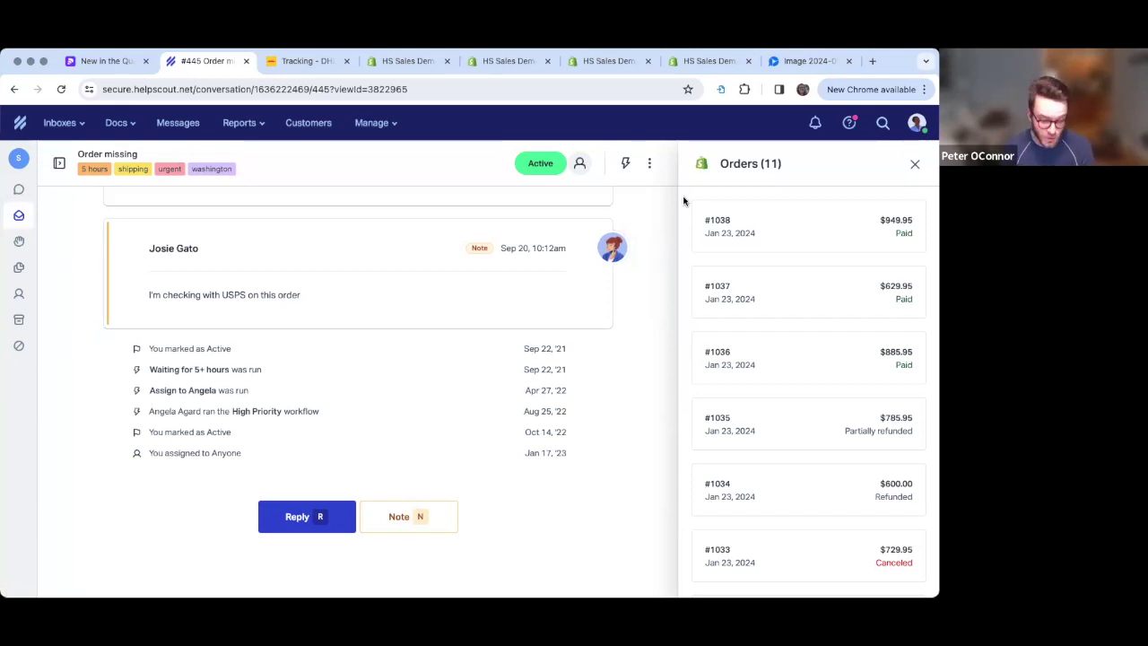
click(802, 502)
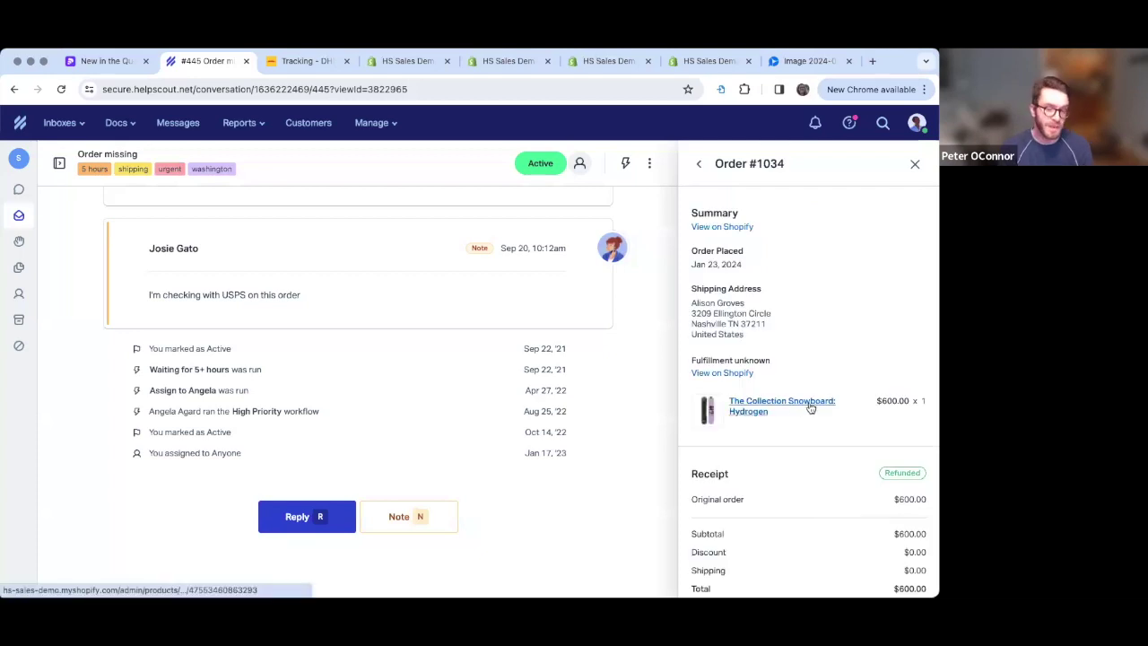
scroll(822, 335, down, 1)
scroll(822, 334, down, 1)
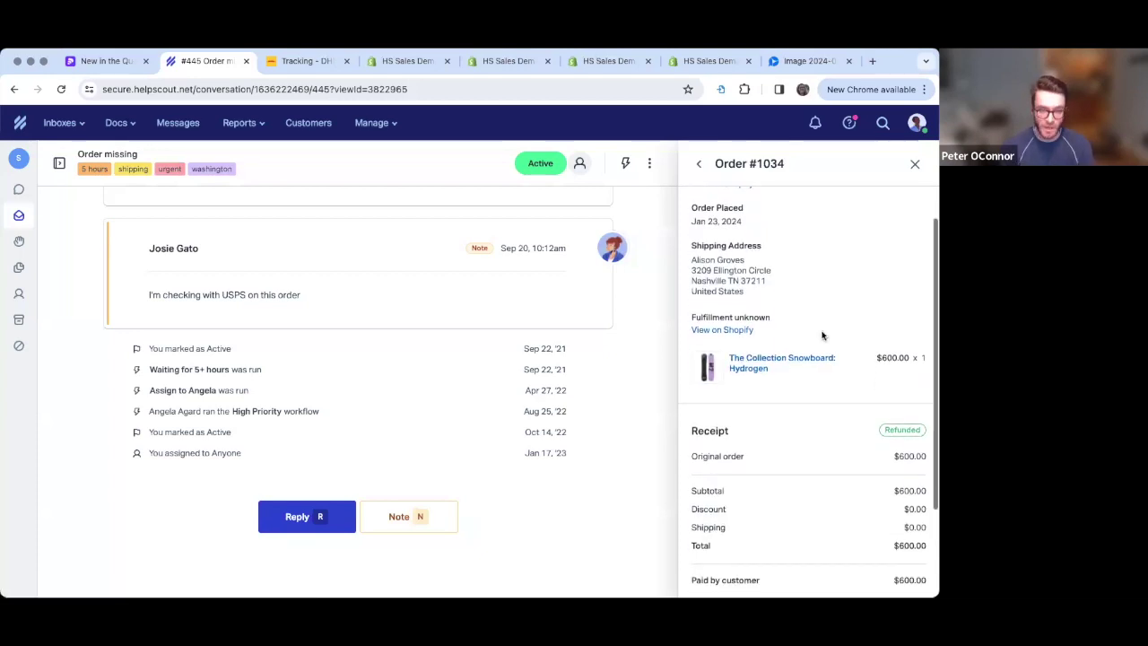
scroll(822, 335, up, 2)
scroll(821, 334, up, 1)
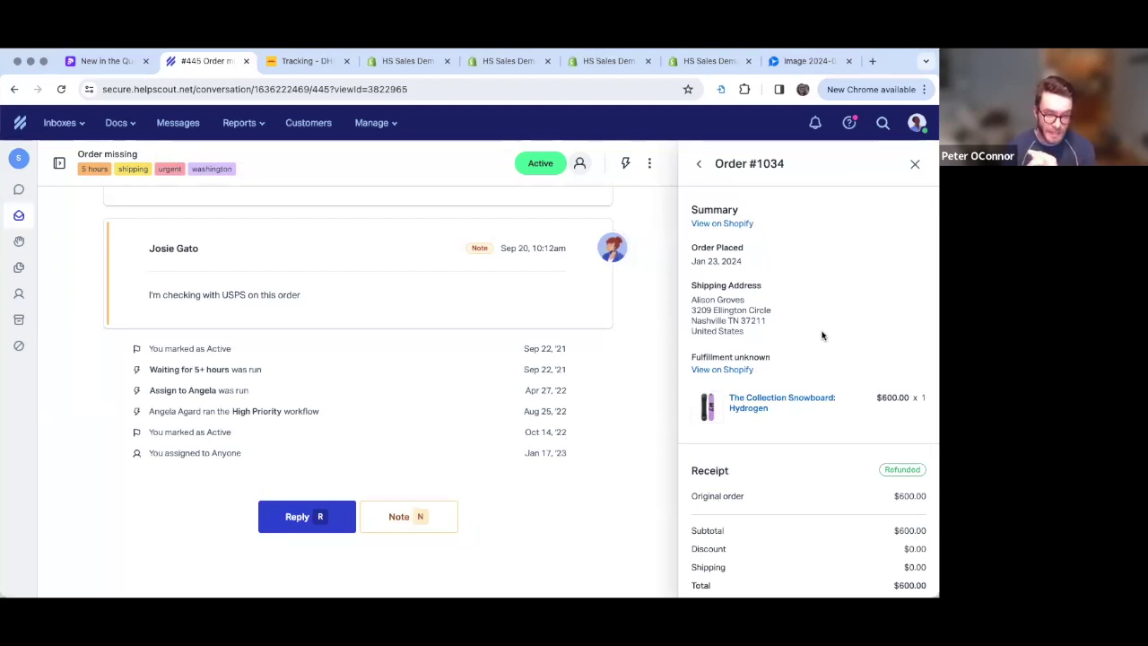
scroll(822, 334, down, 4)
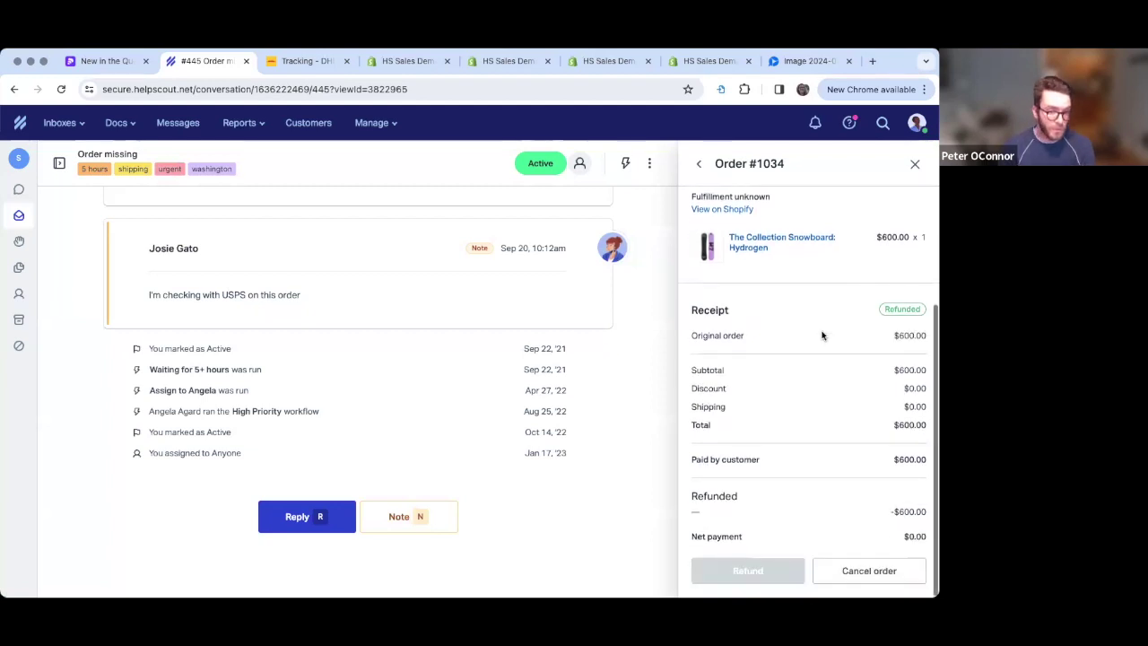
scroll(821, 335, up, 4)
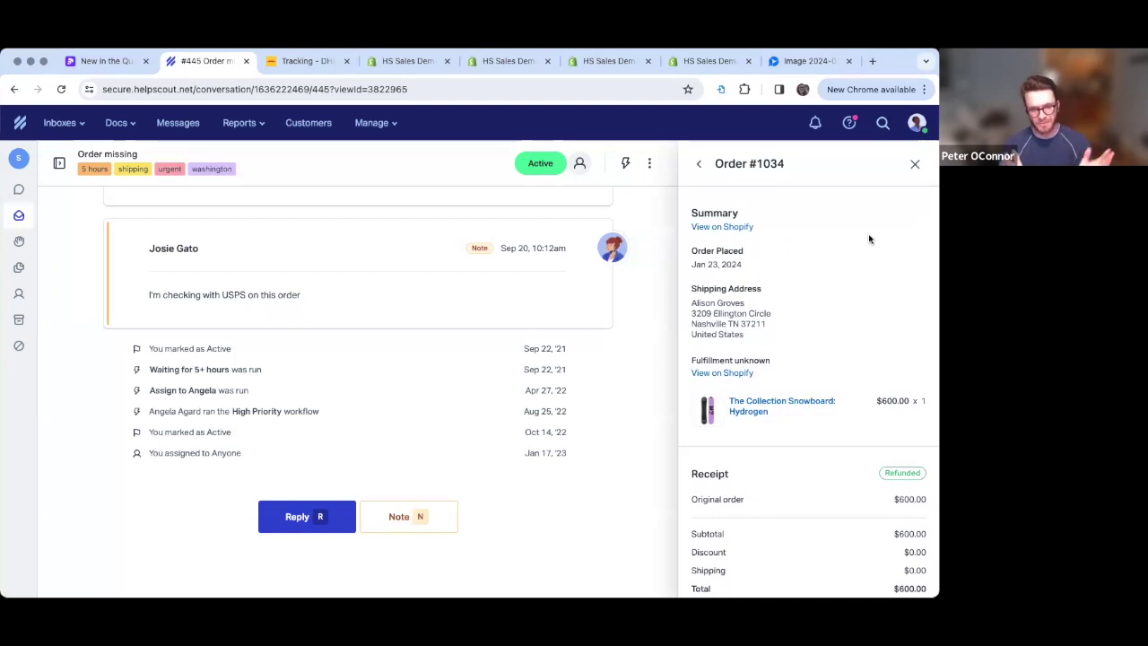
click(914, 167)
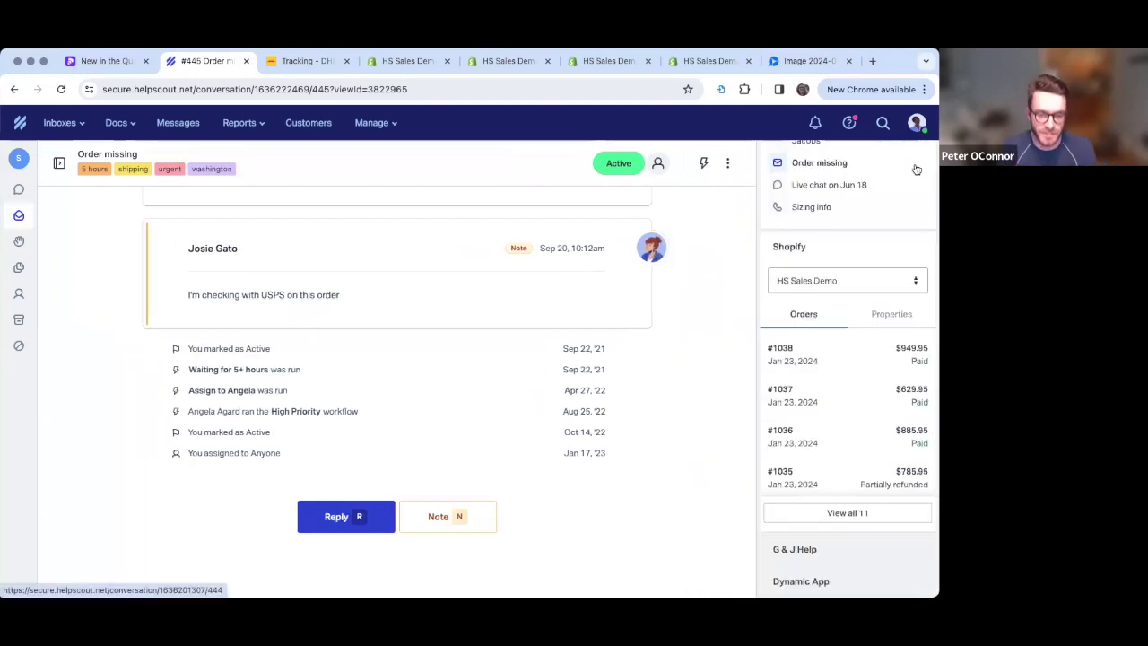
Reopen the refunded Hydrogen snowboard order from the conversation's Shopify orders, check its receipt and refund details, and close it.
scroll(824, 408, down, 3)
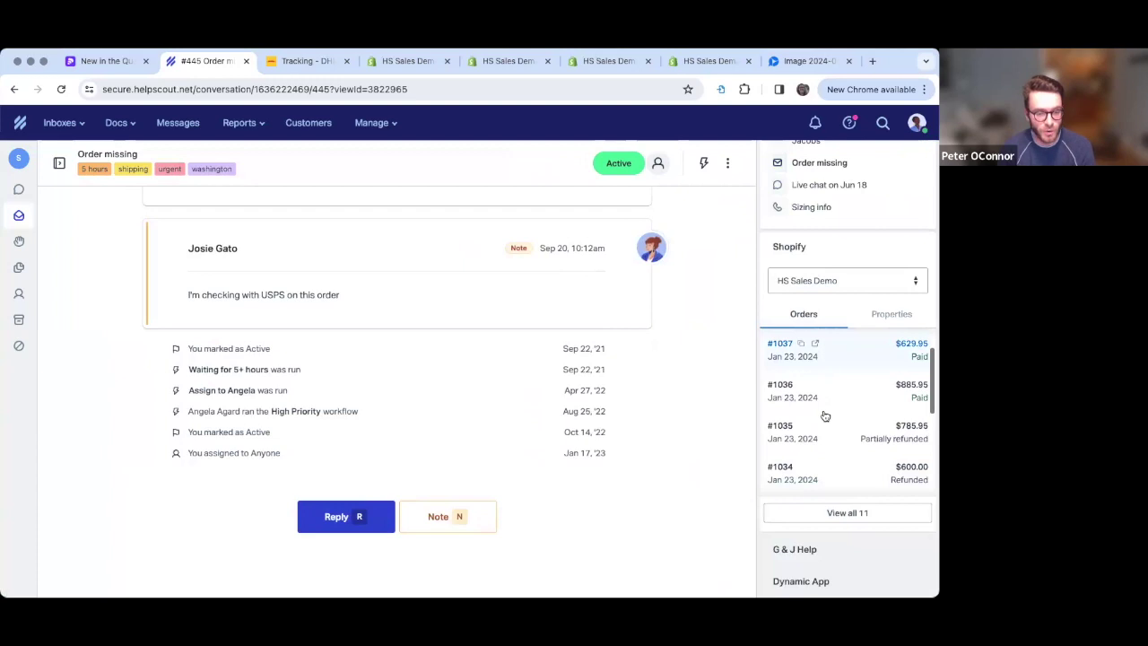
click(829, 396)
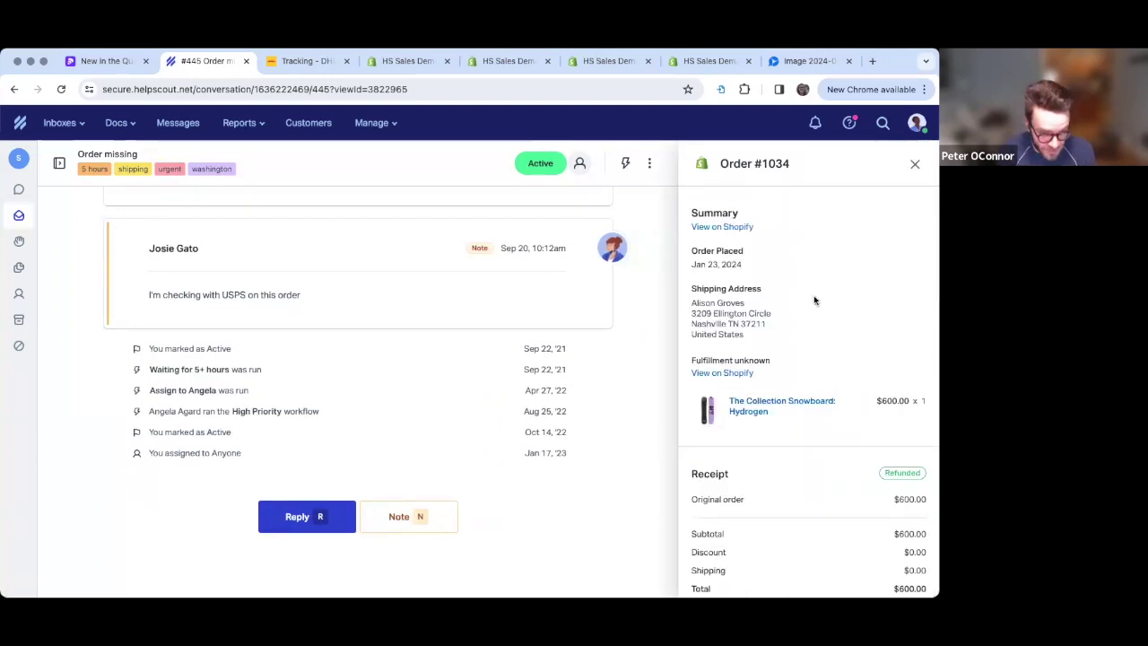
scroll(815, 299, down, 3)
scroll(814, 299, down, 1)
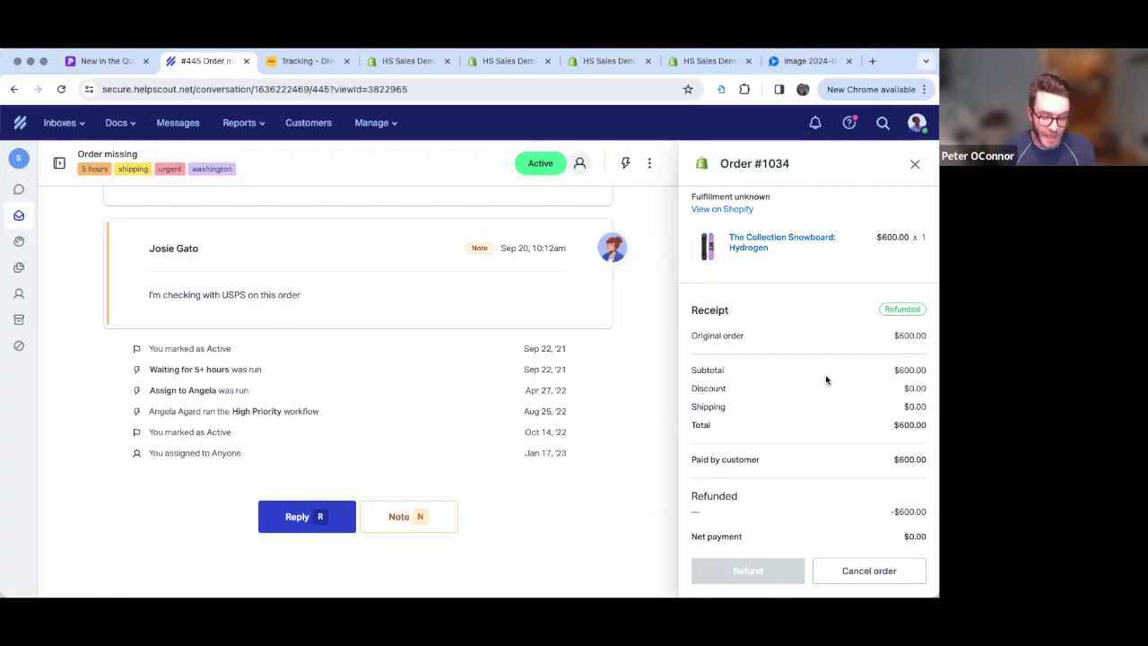
click(916, 167)
Look over the canceled order for The Multi-location Snowboard, close it, and briefly view the newest order's details.
click(834, 434)
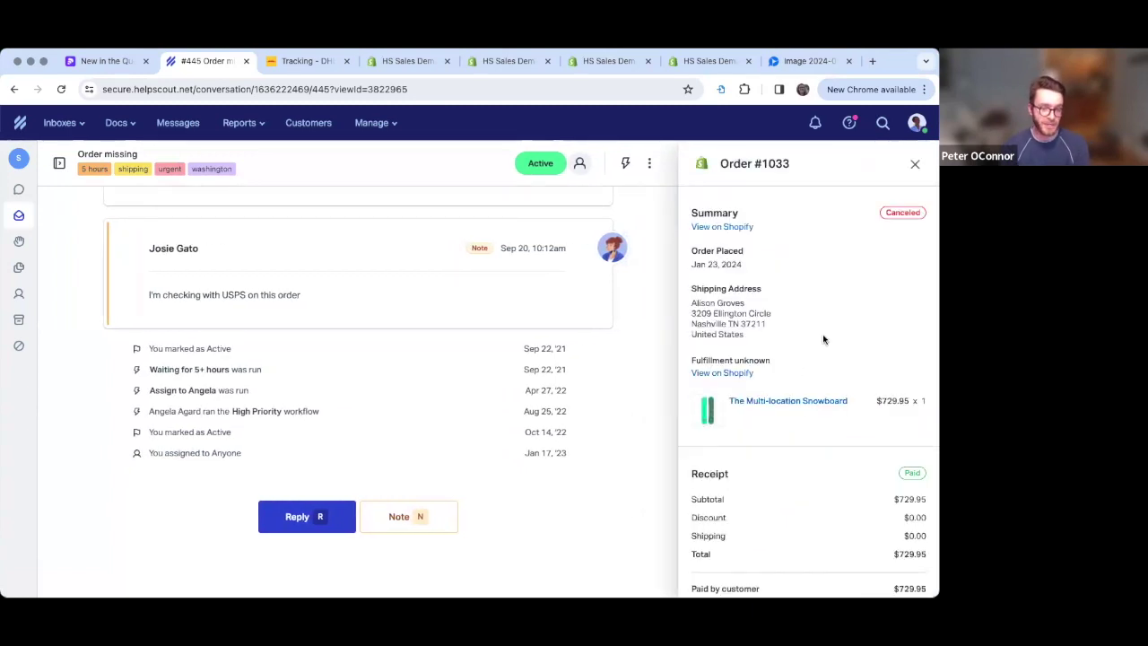
scroll(821, 333, down, 1)
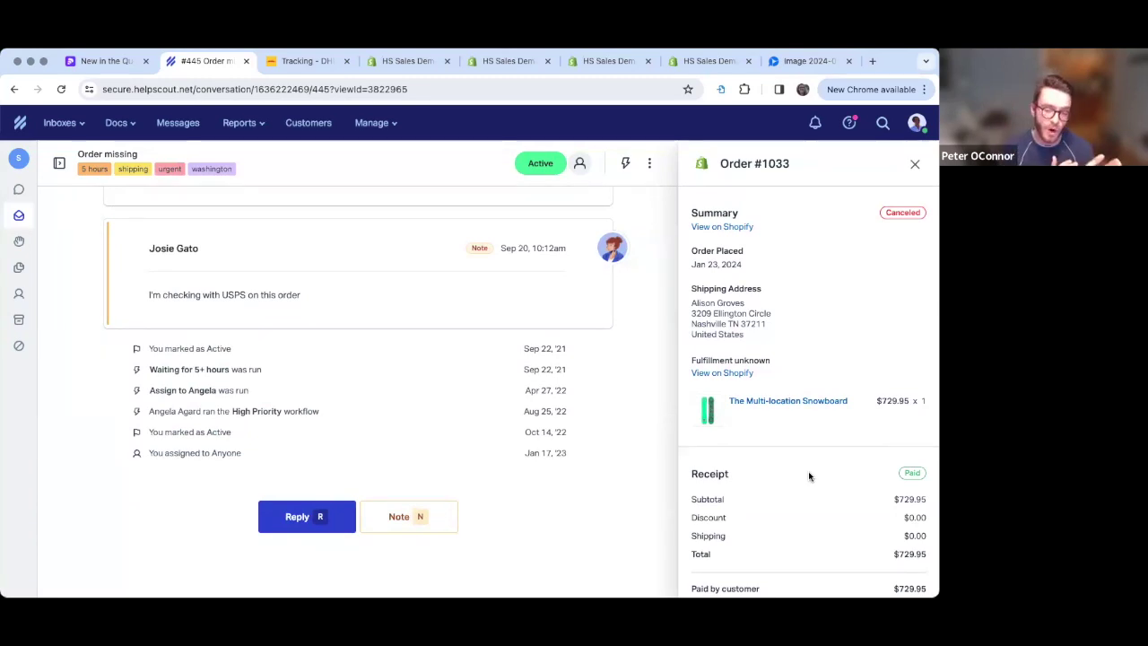
click(915, 163)
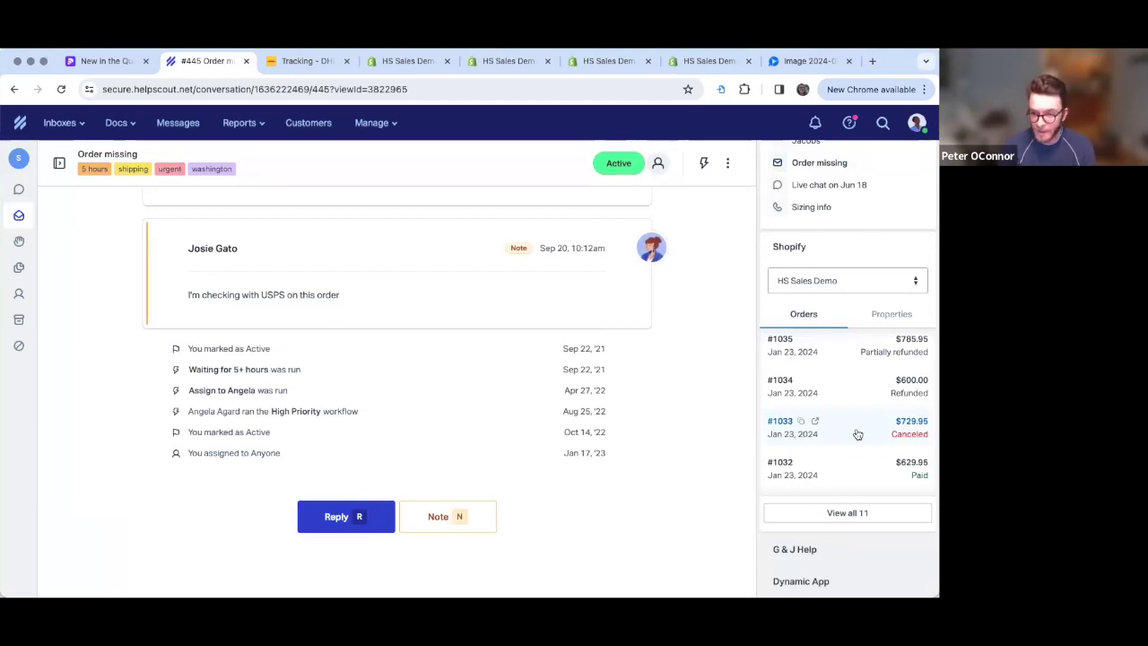
scroll(857, 434, down, 1)
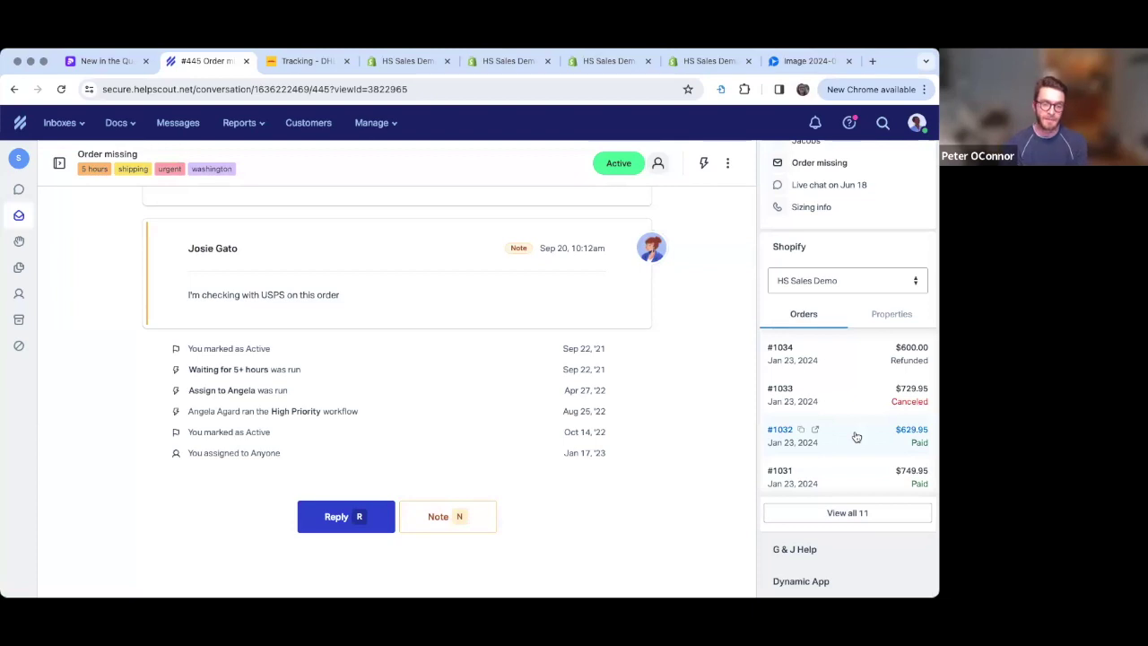
scroll(857, 437, up, 4)
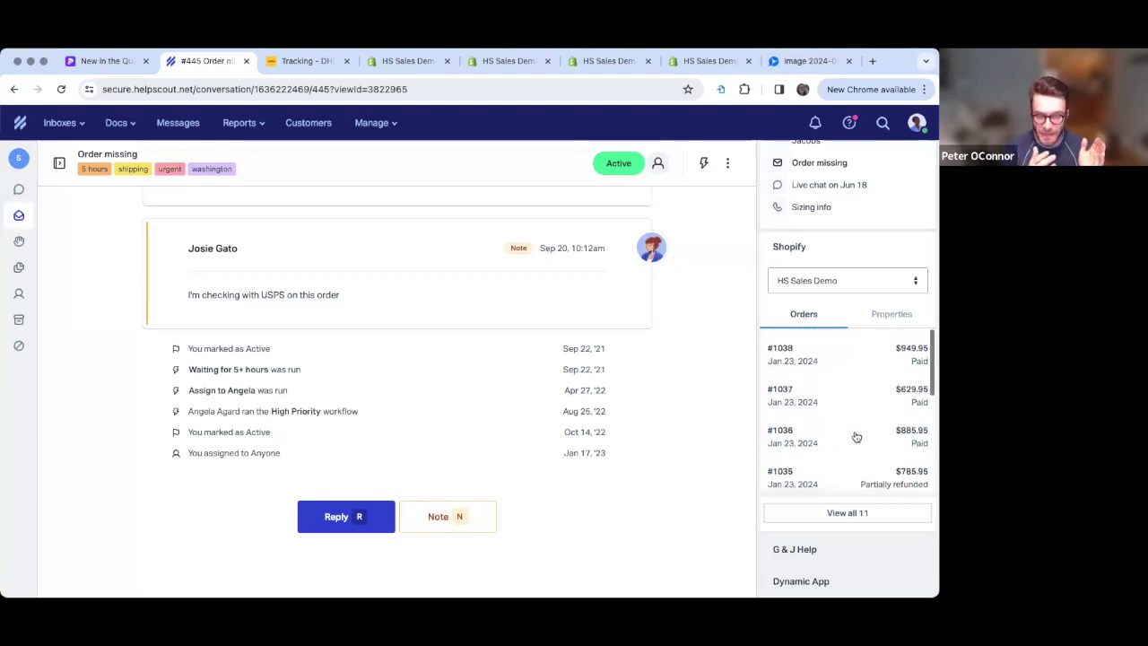
click(850, 358)
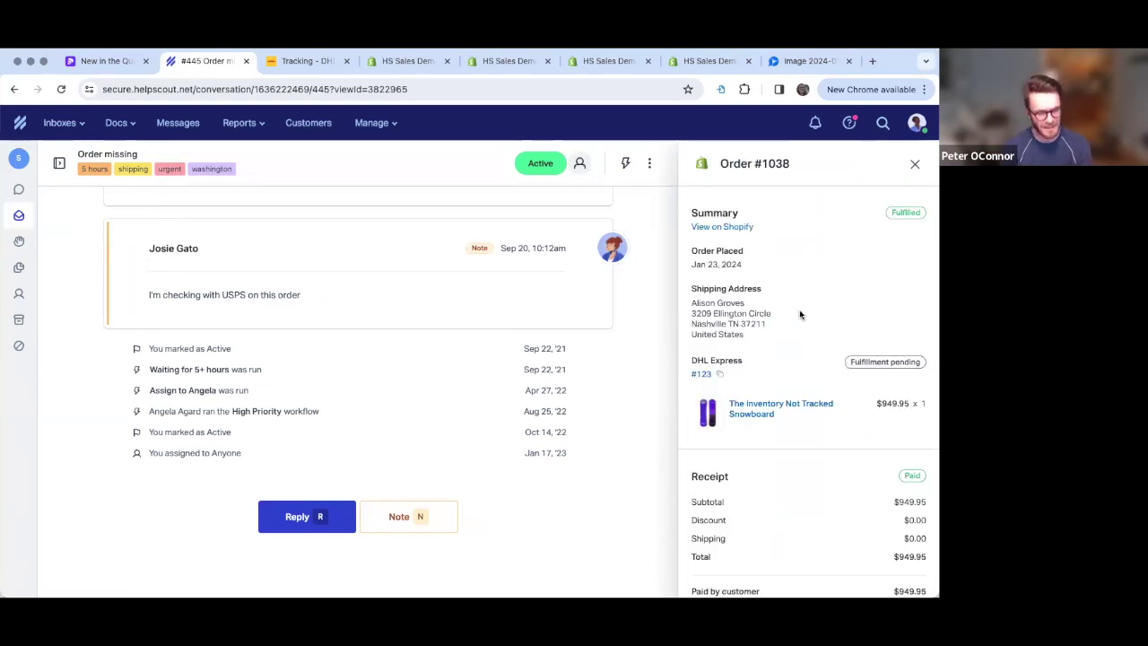
click(915, 164)
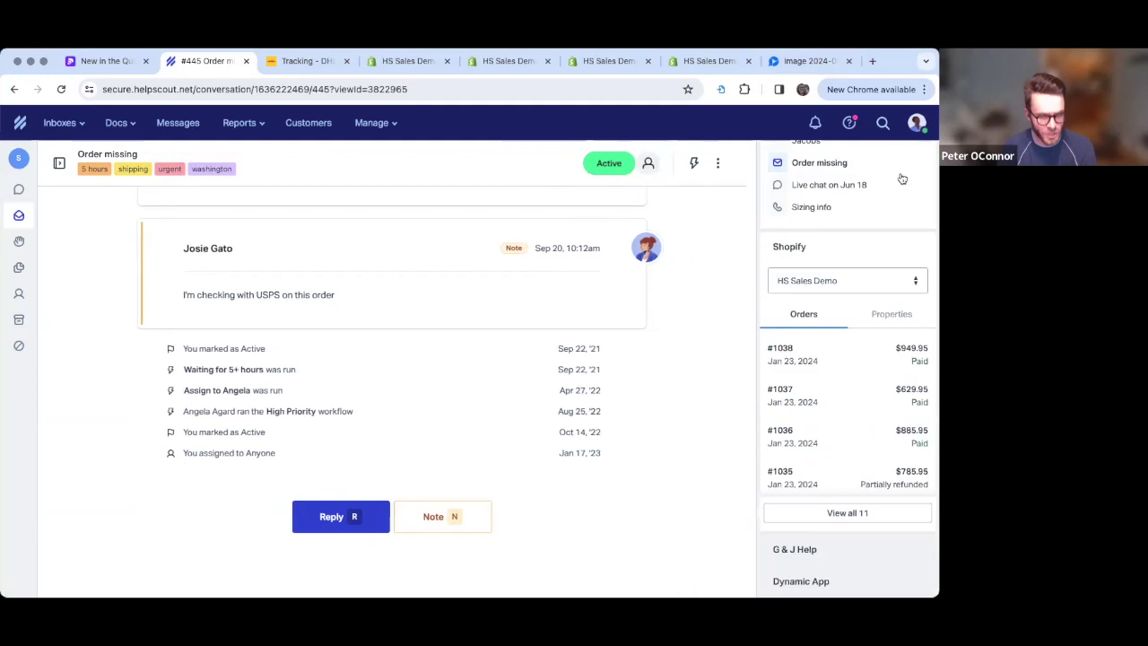
Cancel the second-newest order with an immediate $629.95 refund, items restocked, the reason Other, and a notification sent to the customer.
click(832, 402)
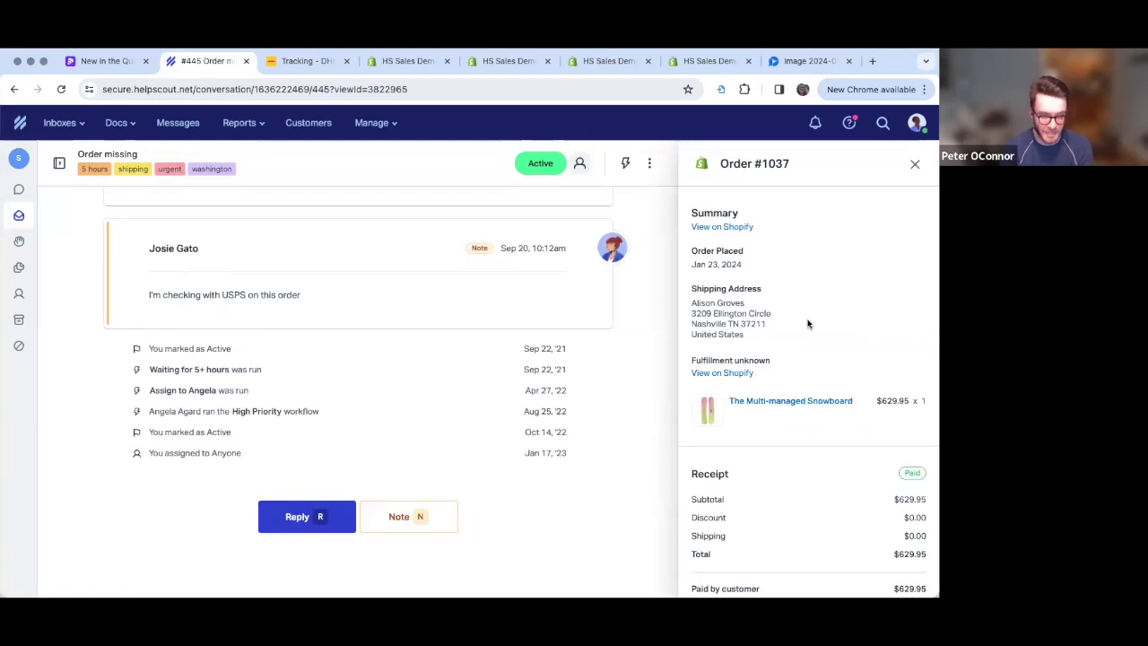
scroll(808, 324, down, 2)
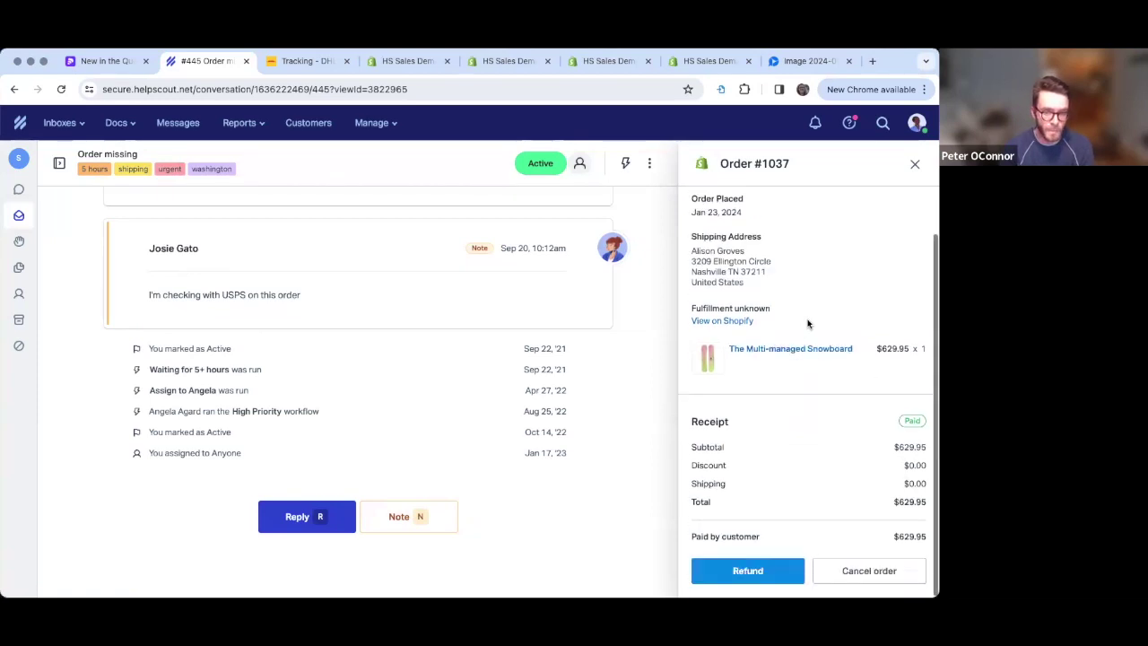
click(870, 571)
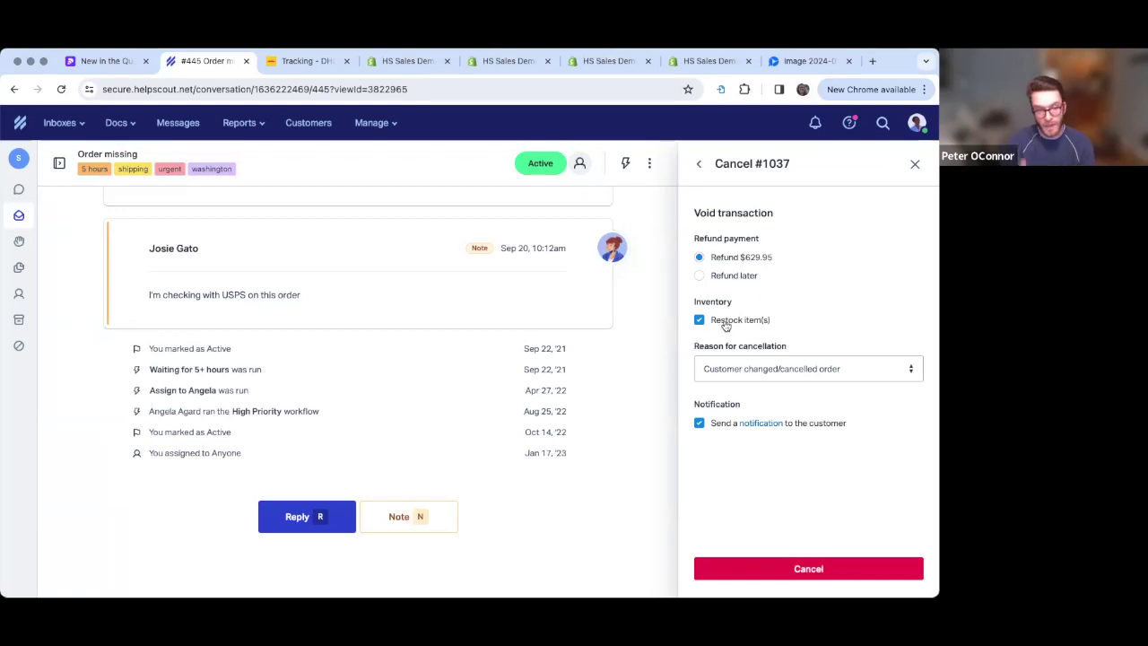
click(849, 375)
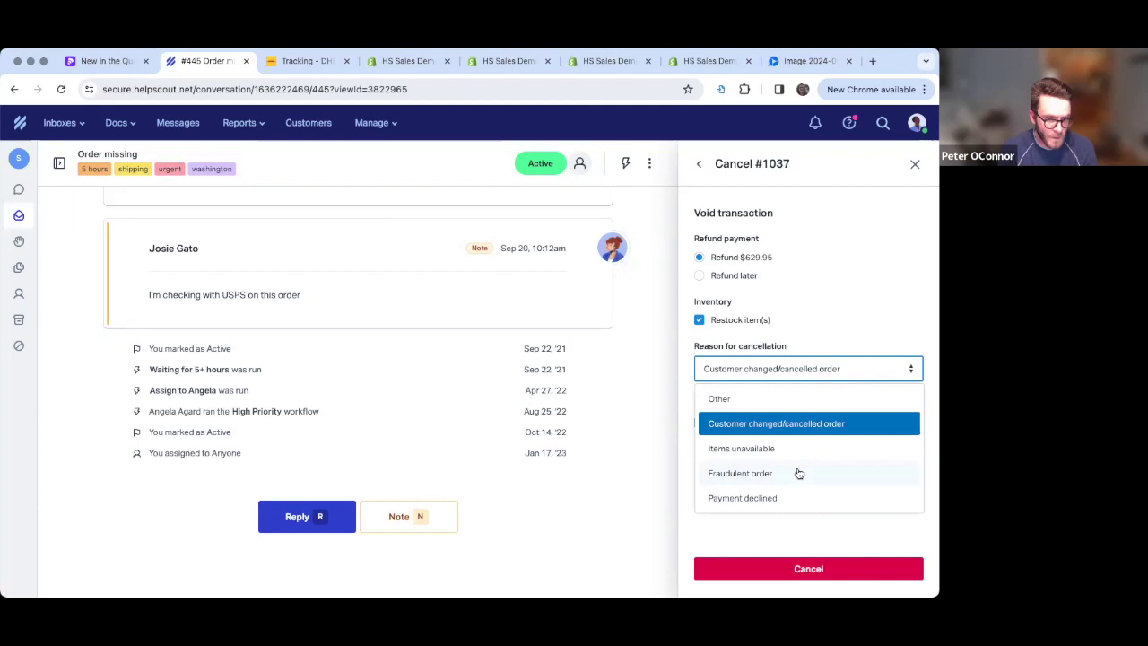
click(723, 400)
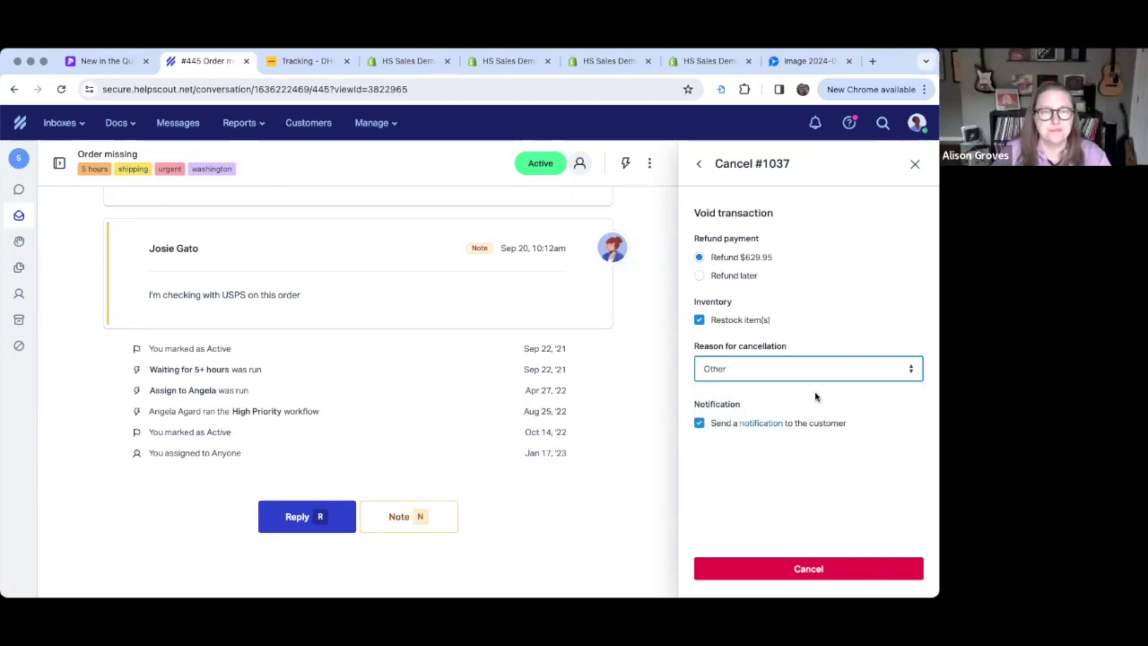
click(812, 571)
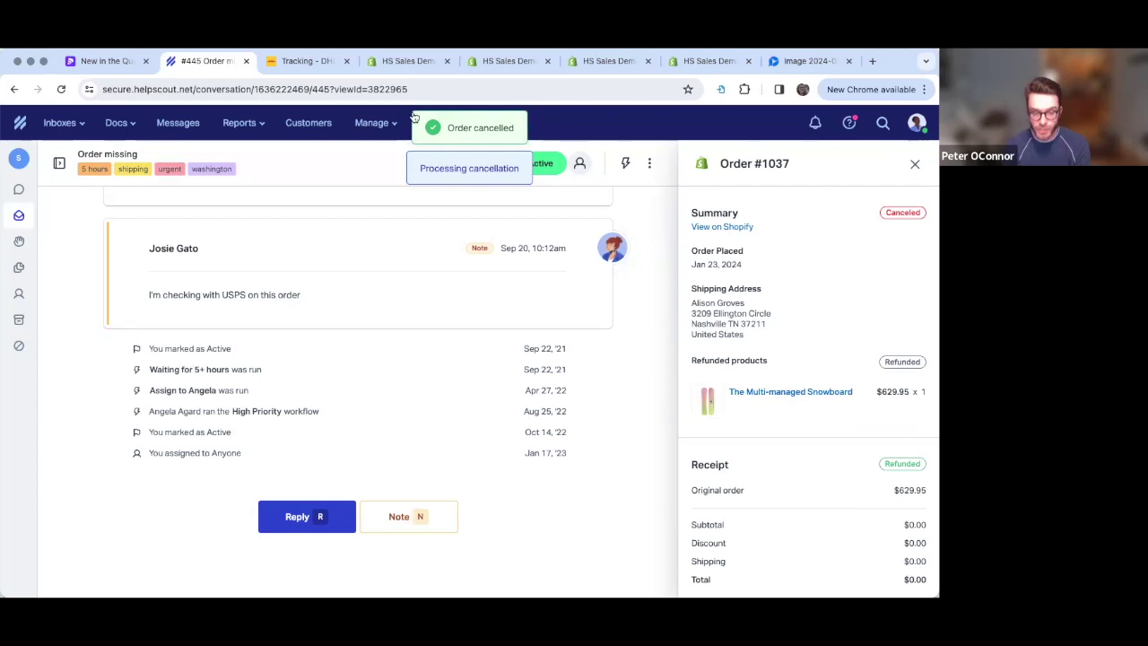
Switch to Shopify, reload the products list and check the inventory of The Multi-managed Snowboard.
click(413, 61)
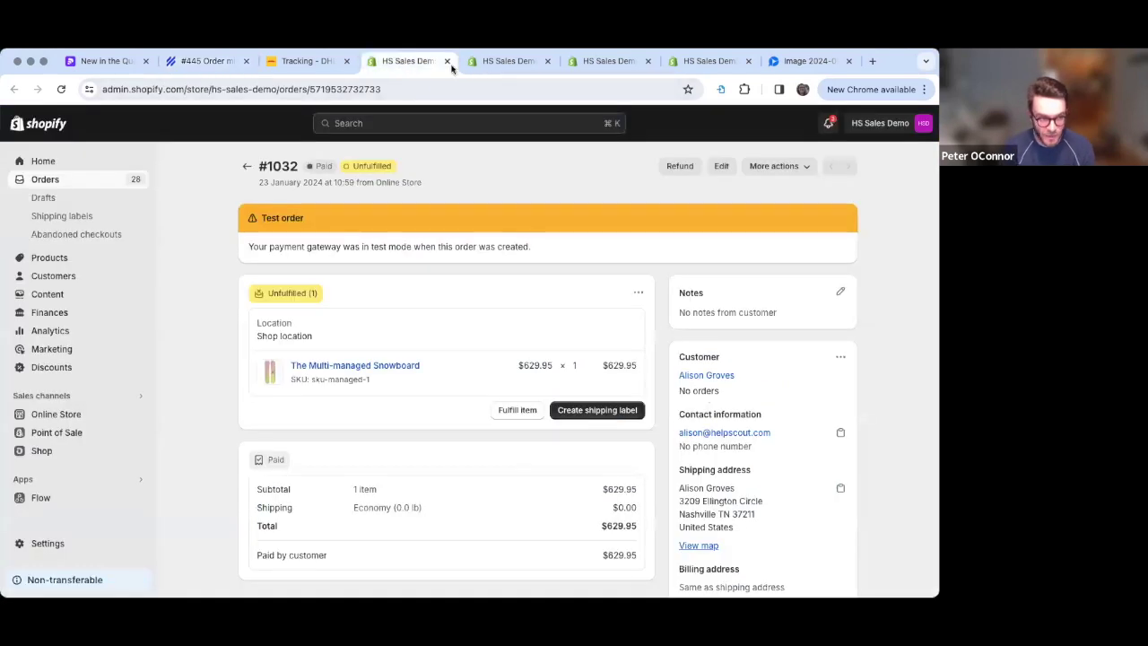
click(495, 63)
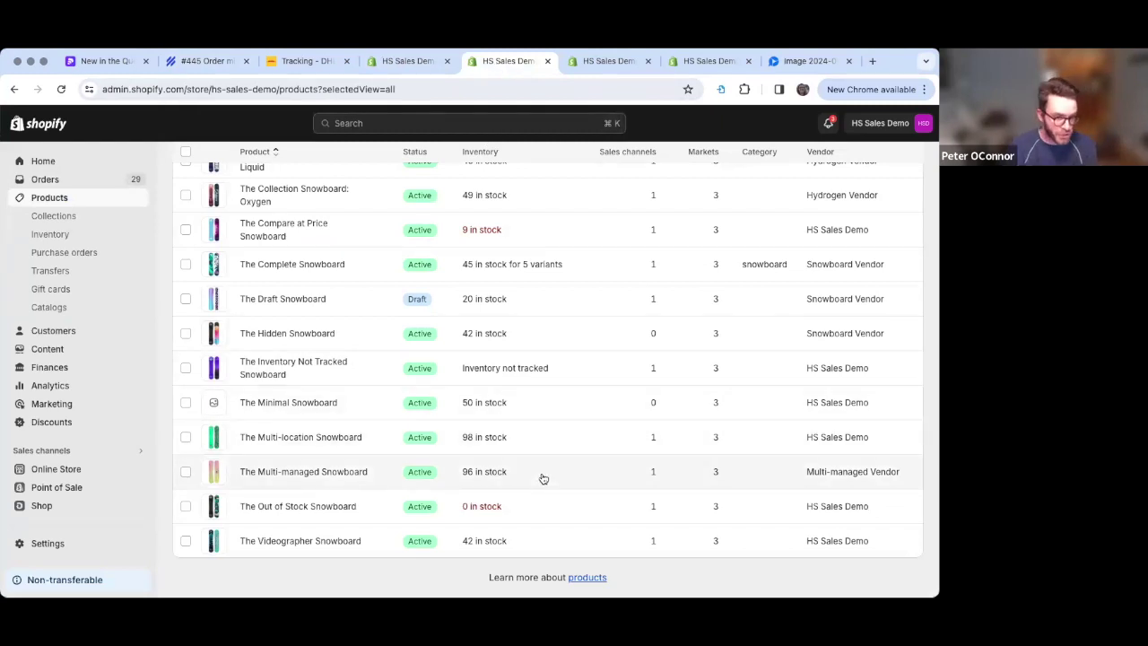
click(61, 90)
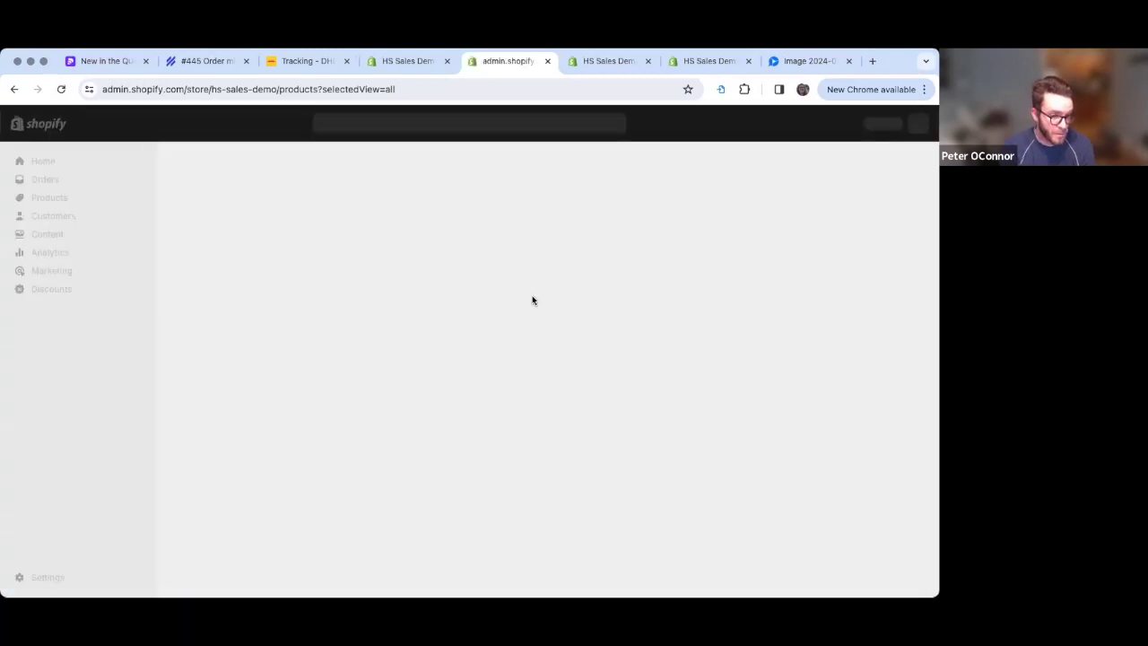
scroll(574, 302, down, 5)
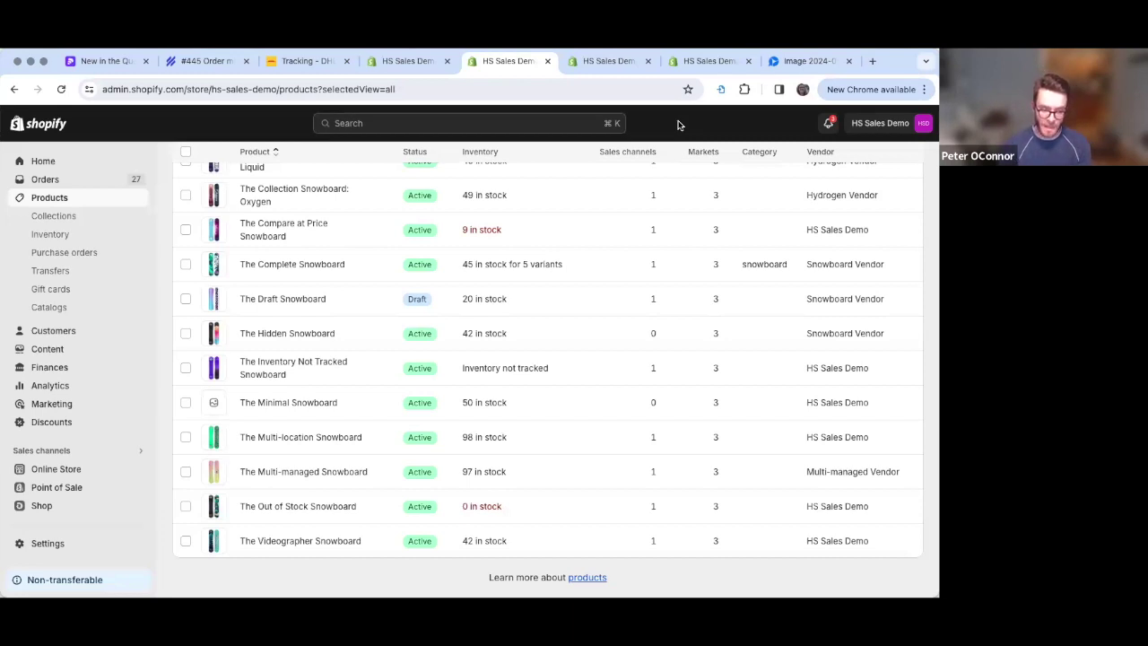
Return to Help Scout, reopen the just-canceled order, and check its refund details there and in Shopify, ending back in Help Scout.
click(206, 61)
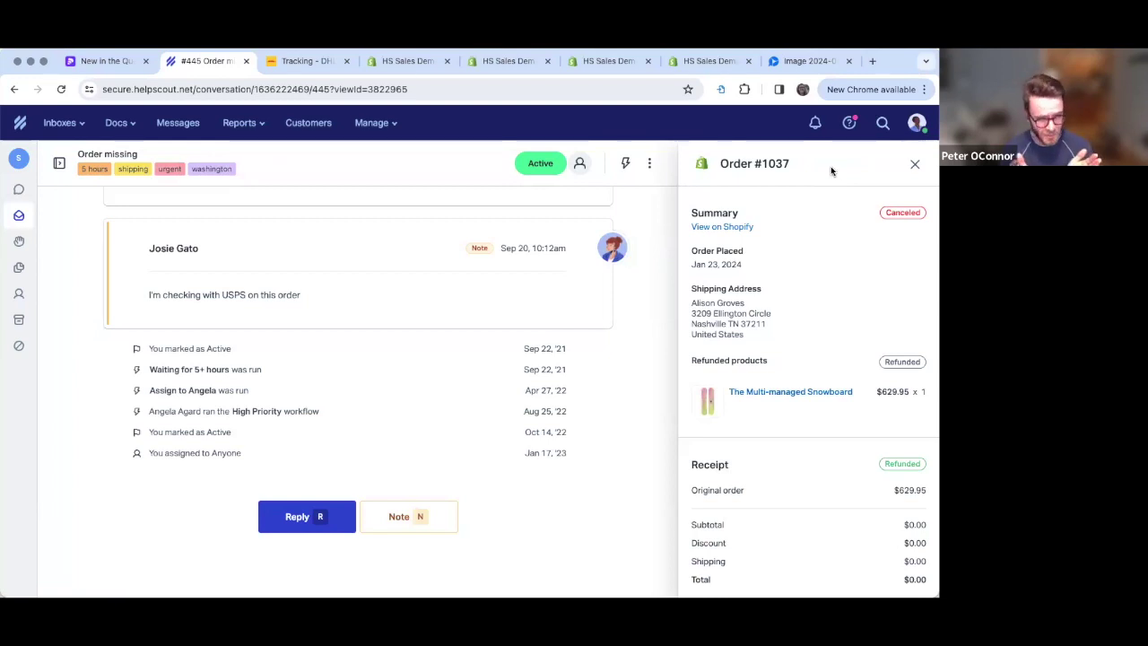
click(915, 164)
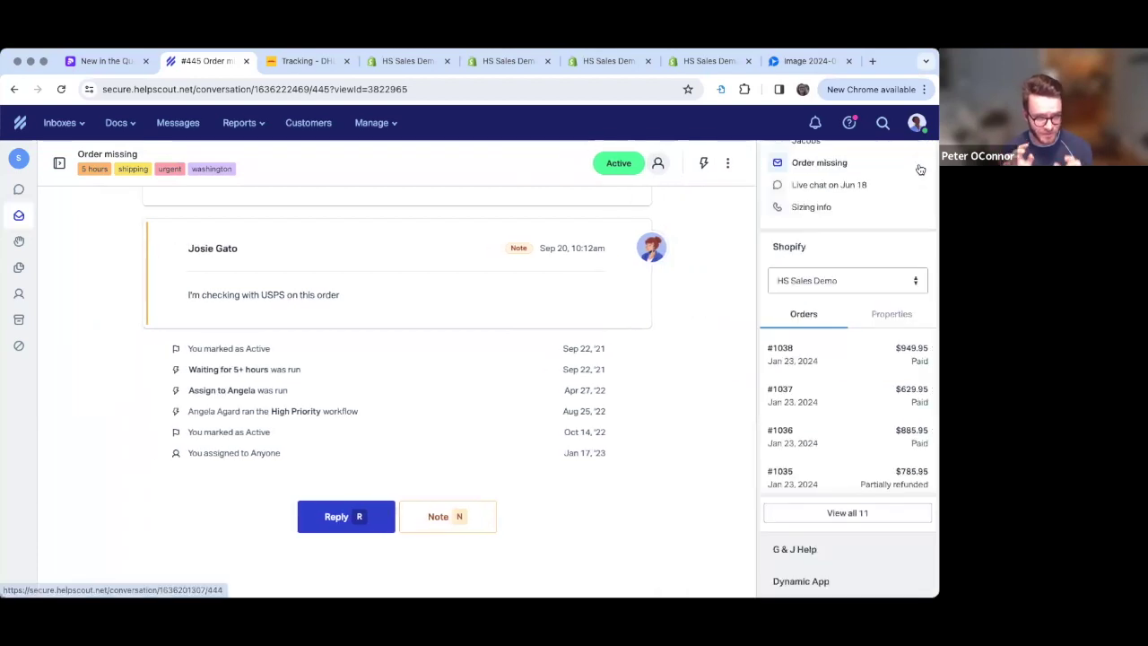
click(838, 412)
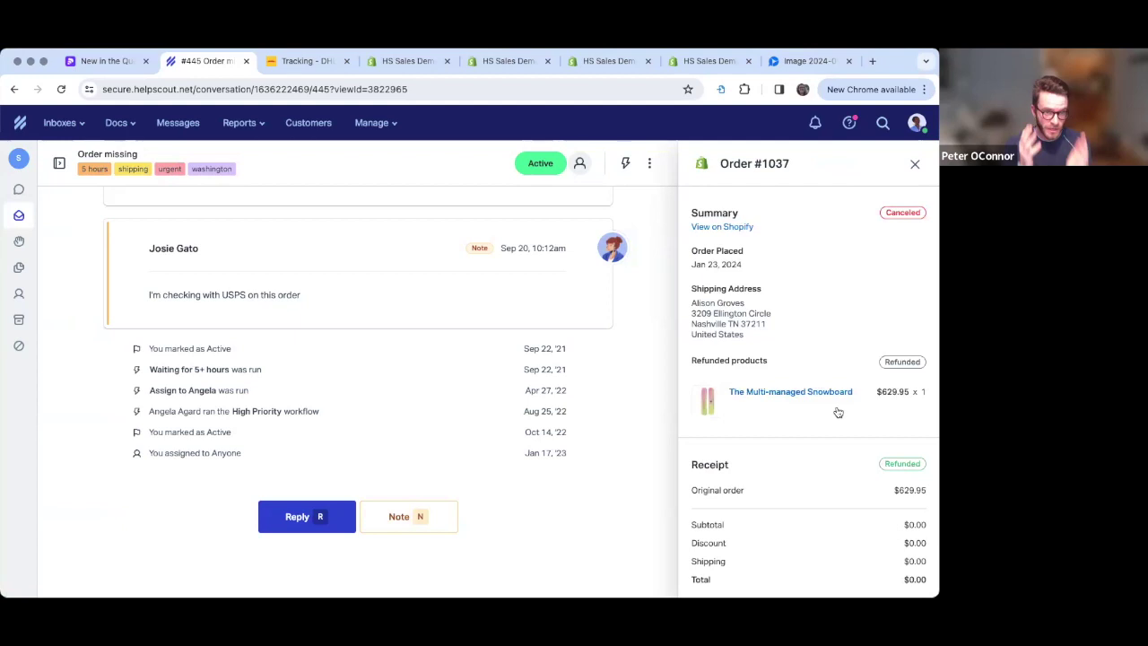
scroll(837, 316, down, 4)
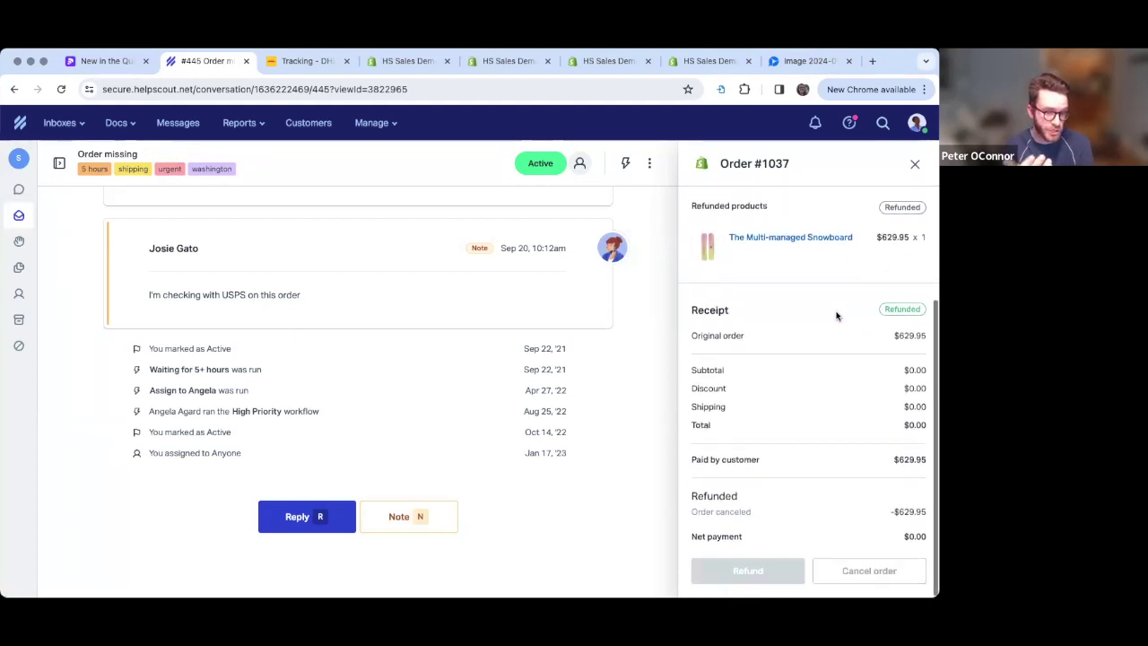
scroll(837, 316, up, 2)
scroll(837, 316, up, 2)
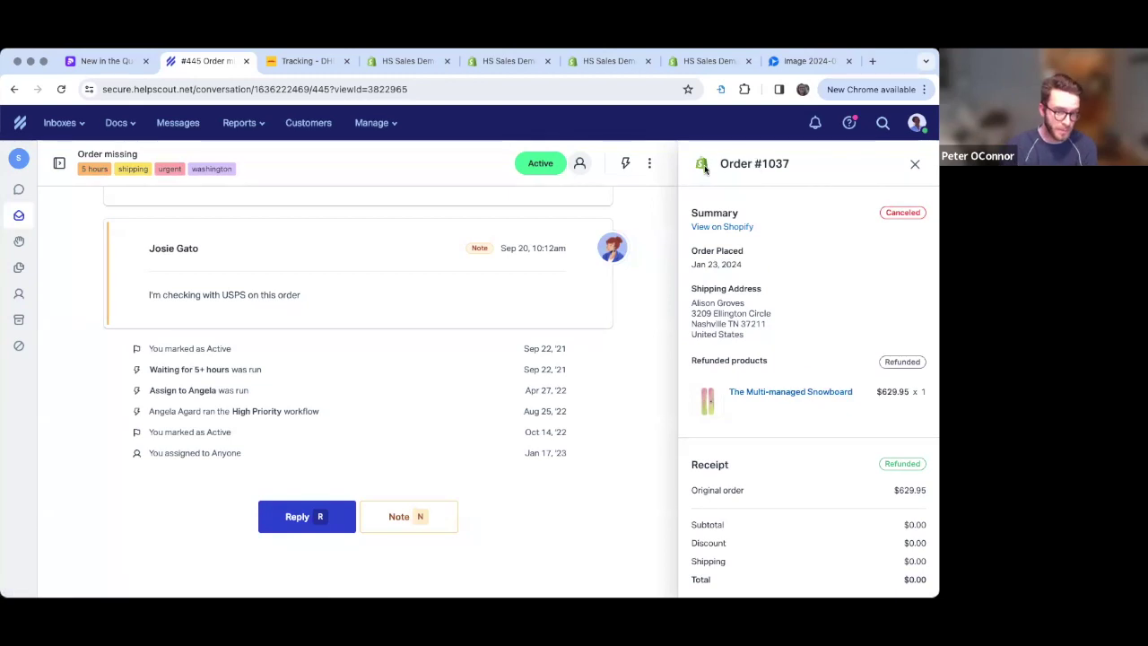
click(708, 228)
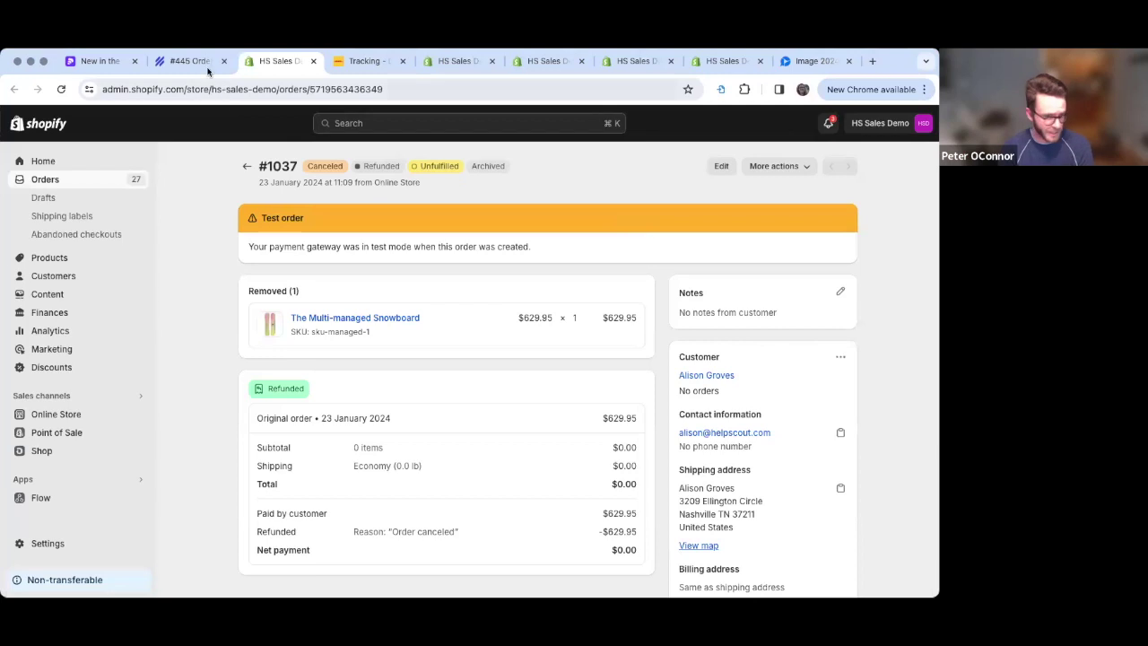
key(ctrl+shift+Tab)
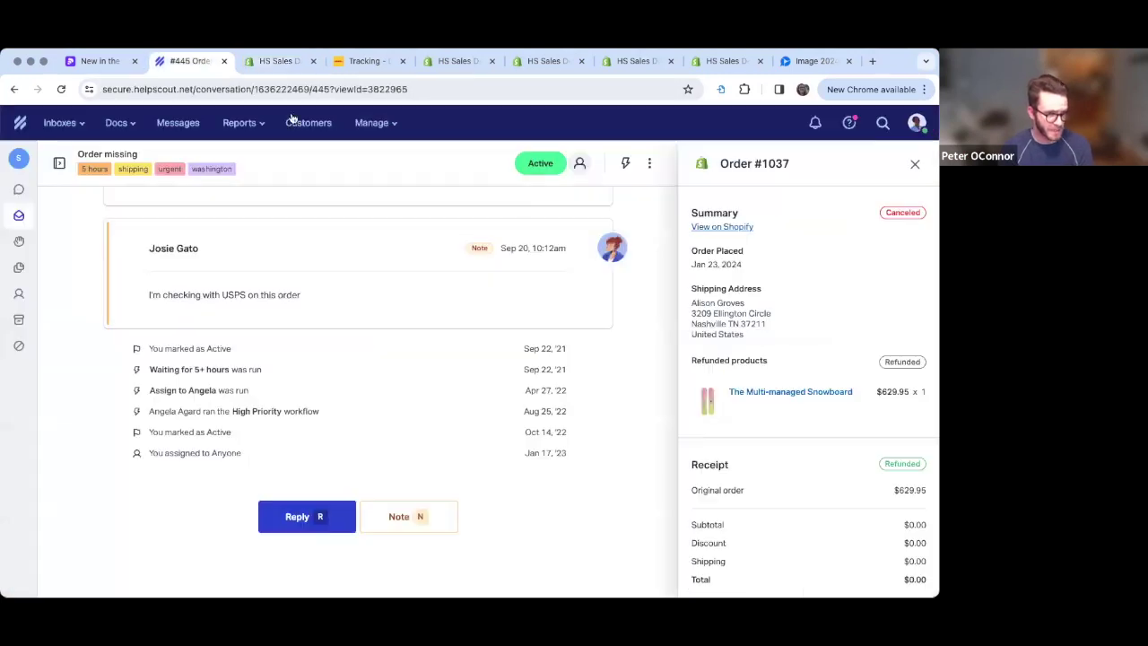
Open The Multi-managed Snowboard's product page in Shopify from the order and check its price and inventory quantities.
click(782, 392)
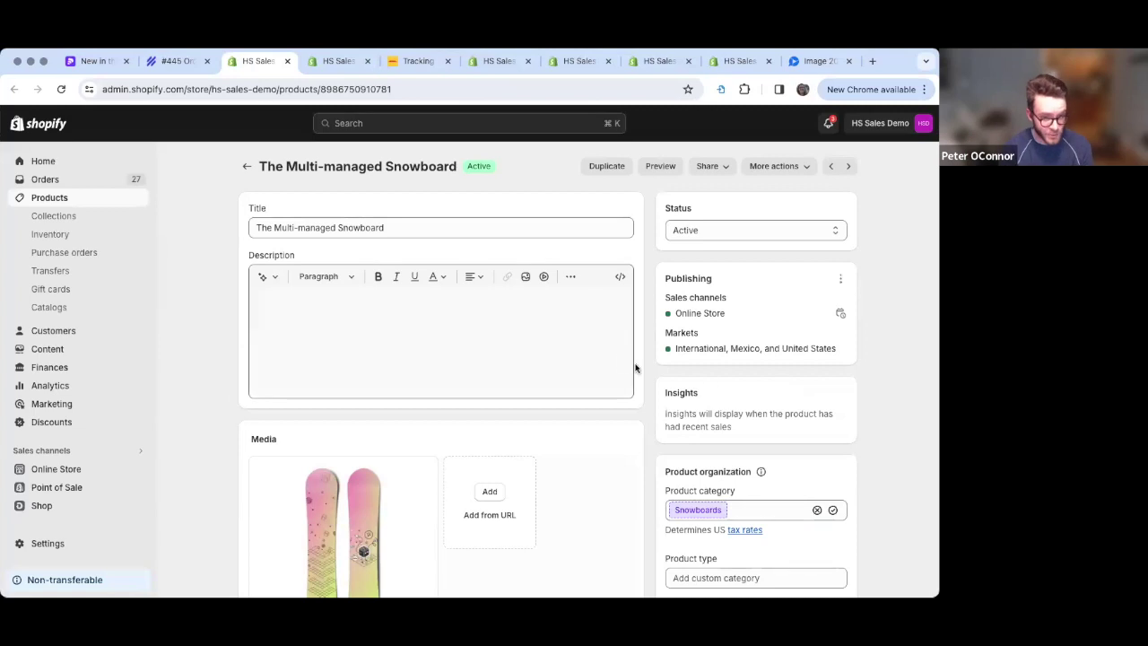
scroll(636, 367, down, 5)
scroll(635, 368, down, 5)
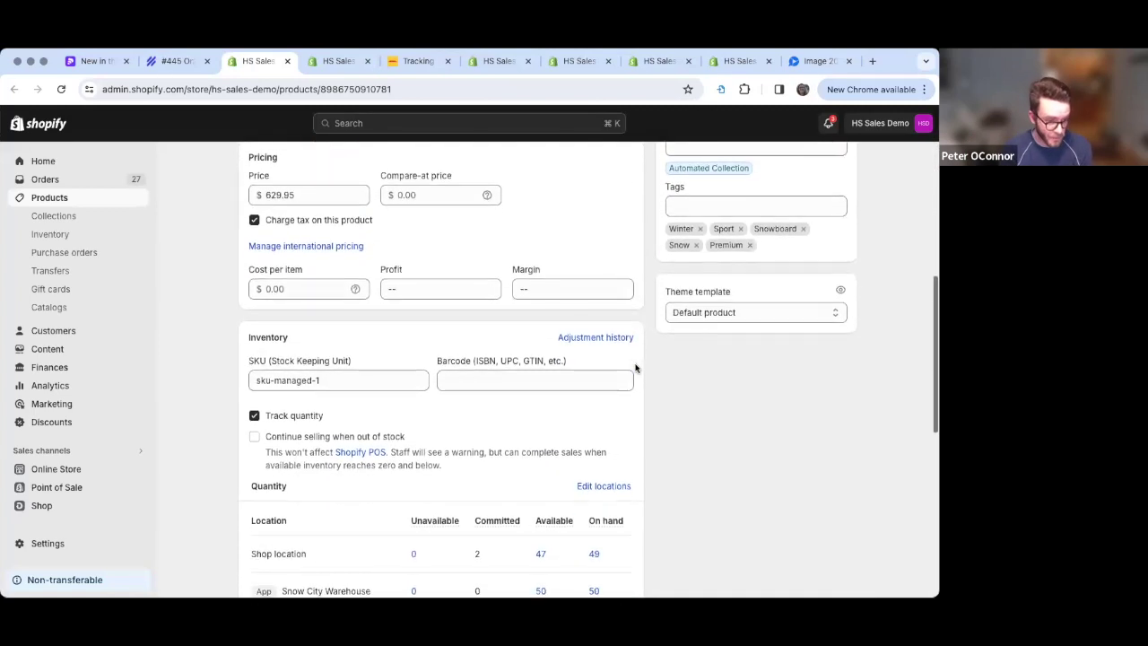
scroll(635, 367, up, 7)
scroll(635, 368, up, 4)
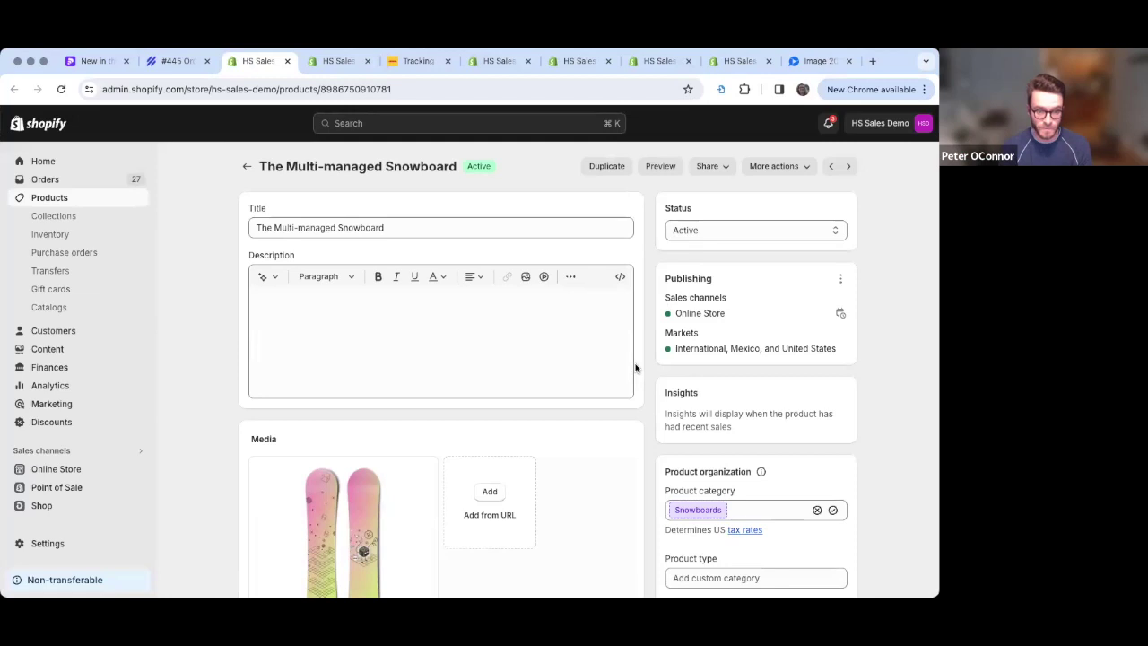
scroll(635, 367, down, 2)
scroll(635, 368, up, 2)
Return to Help Scout, review the canceled order's refund receipt, and close the order.
click(177, 61)
scroll(811, 328, down, 2)
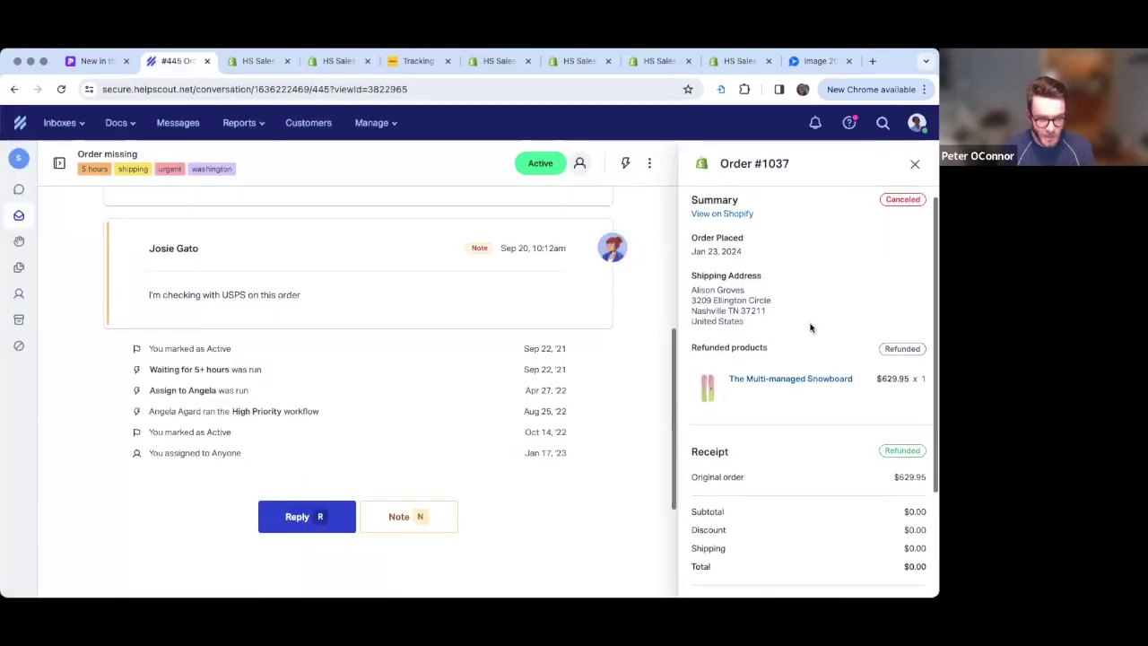
scroll(811, 327, down, 4)
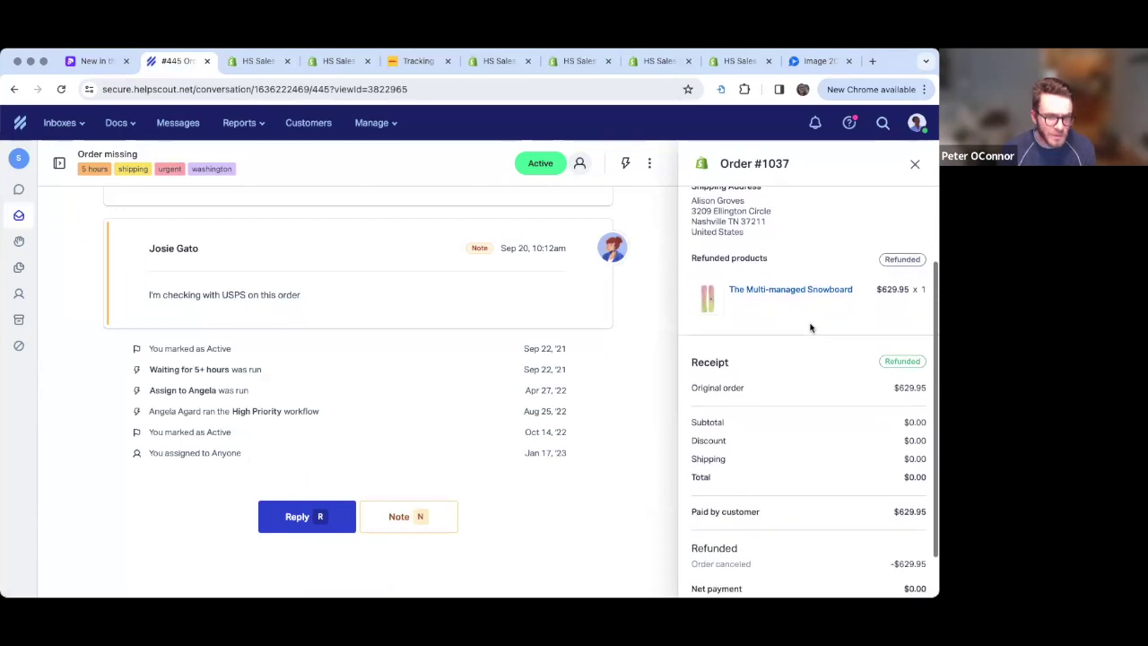
click(914, 167)
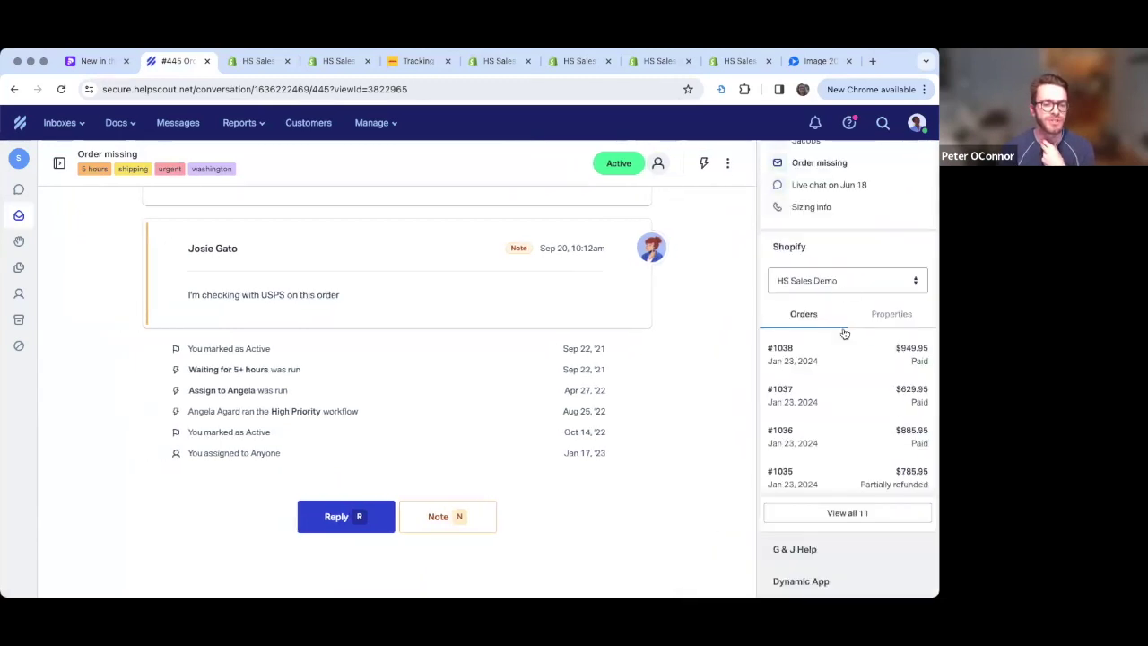
Open the canceled order for The Multi-location Snowboard, check its fulfillment status in Shopify, and return to Help Scout to close it.
scroll(836, 433, down, 3)
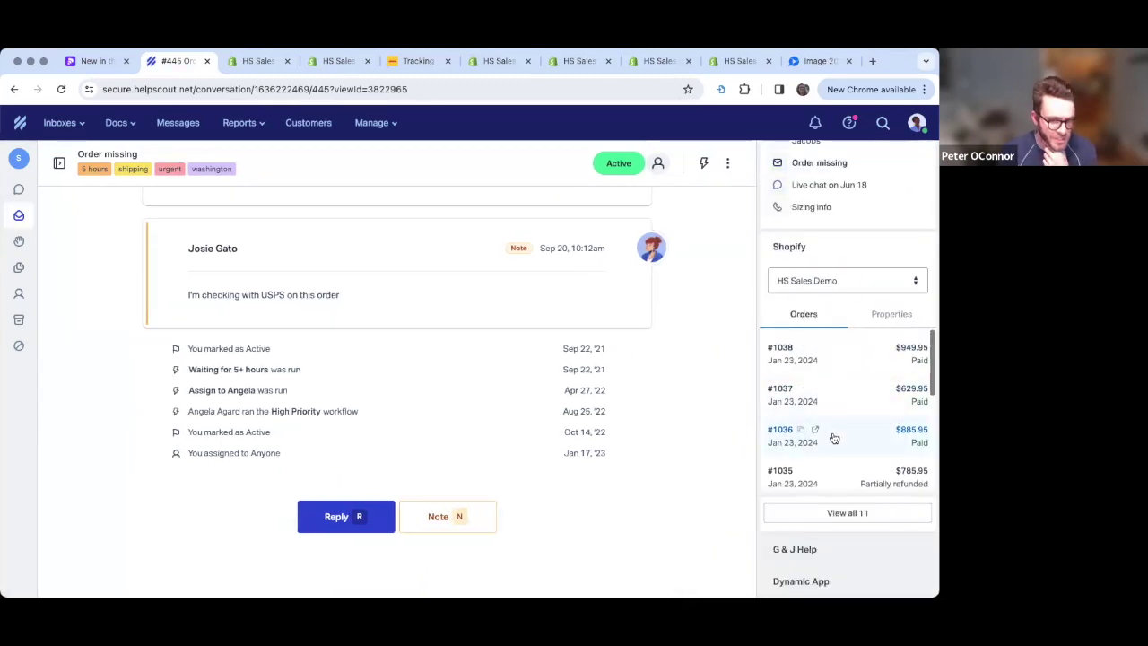
click(835, 435)
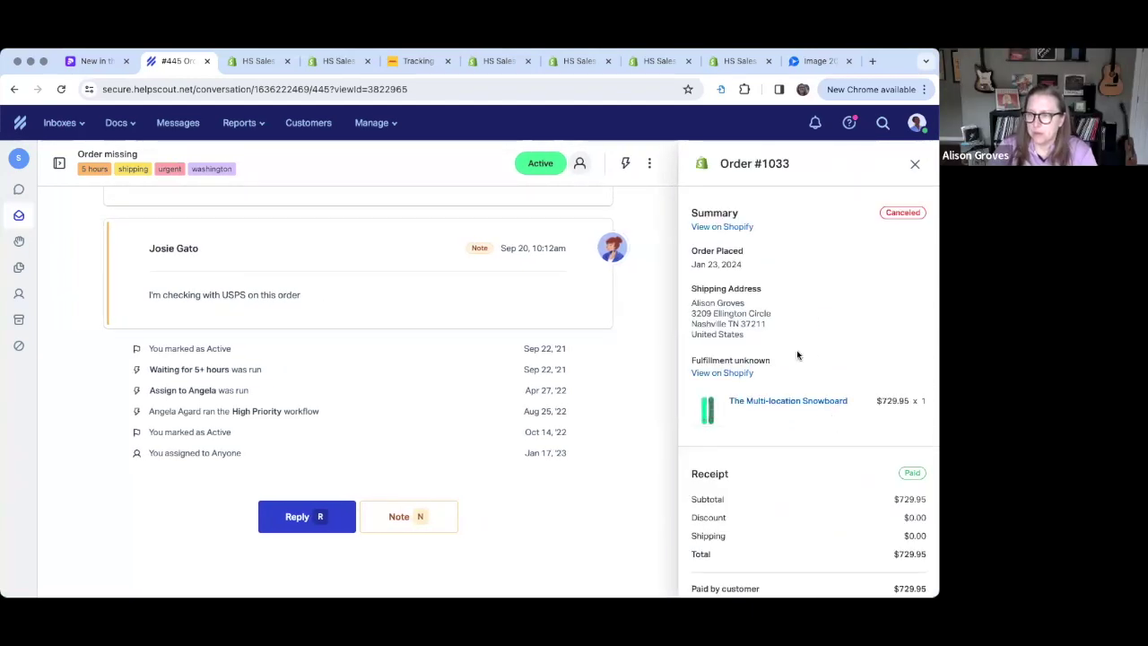
click(709, 373)
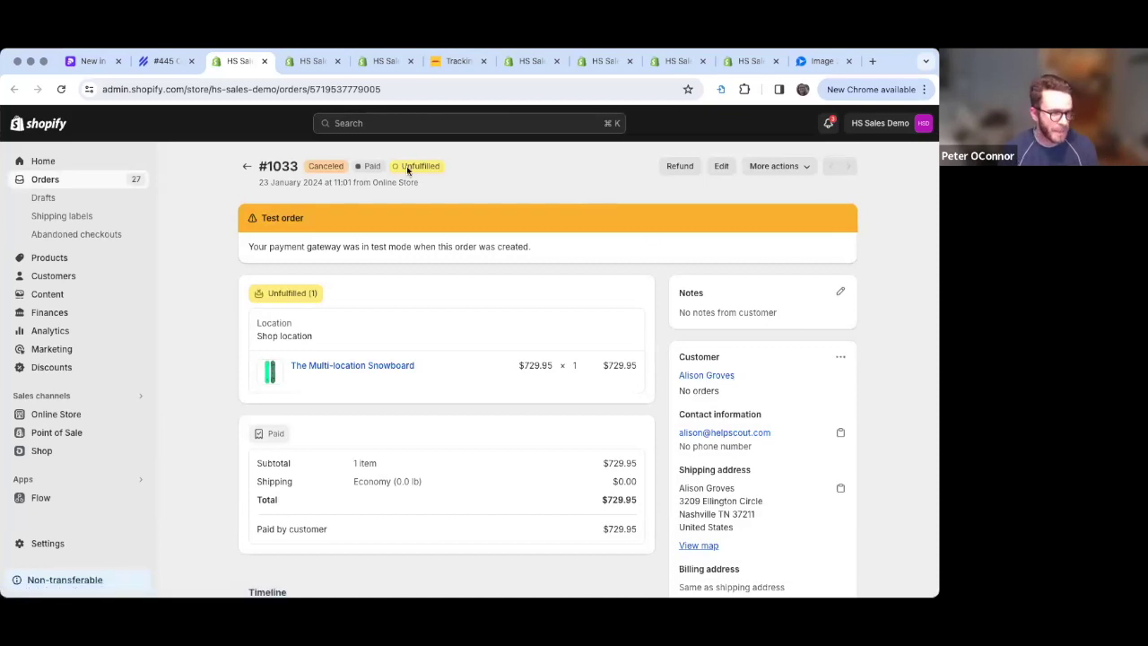
click(166, 62)
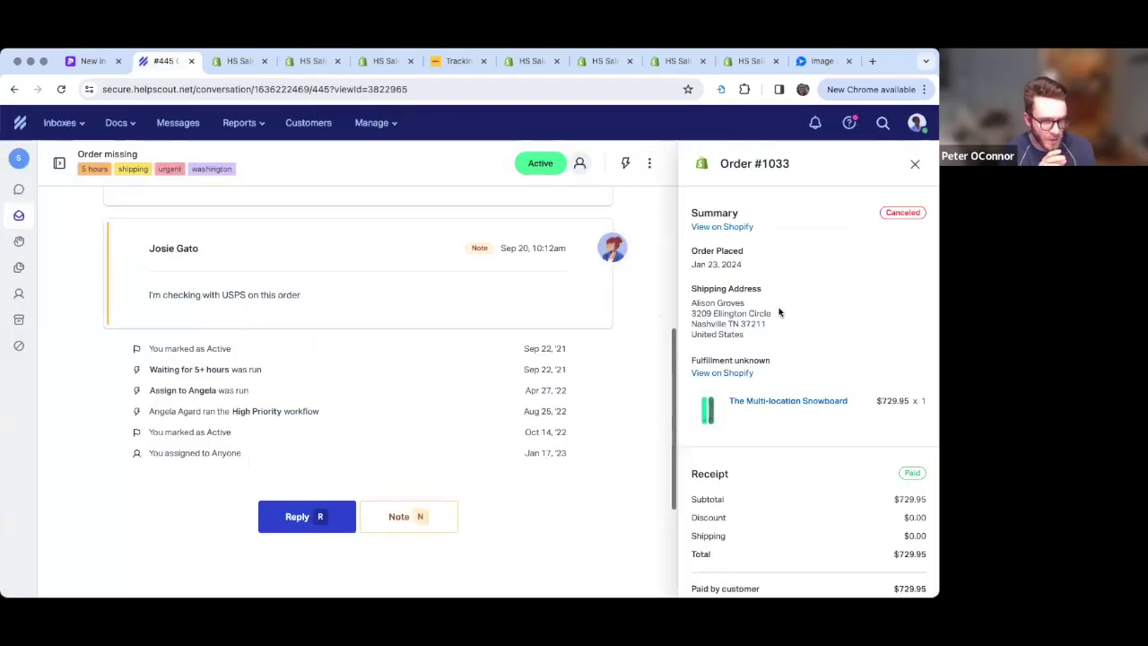
scroll(781, 312, down, 1)
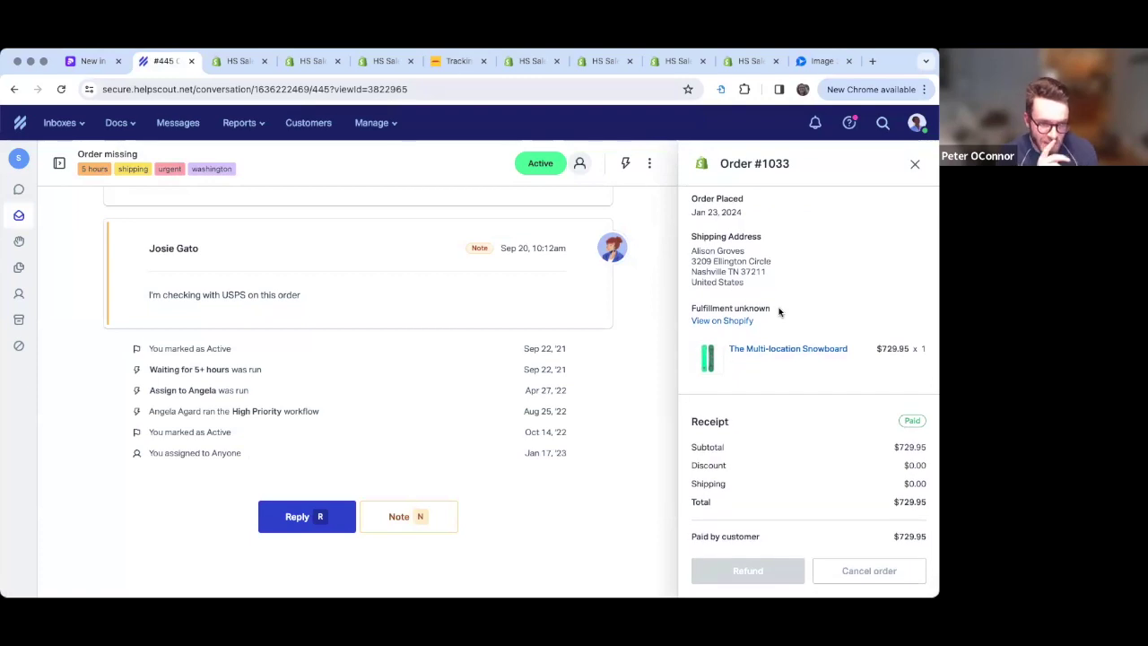
click(915, 163)
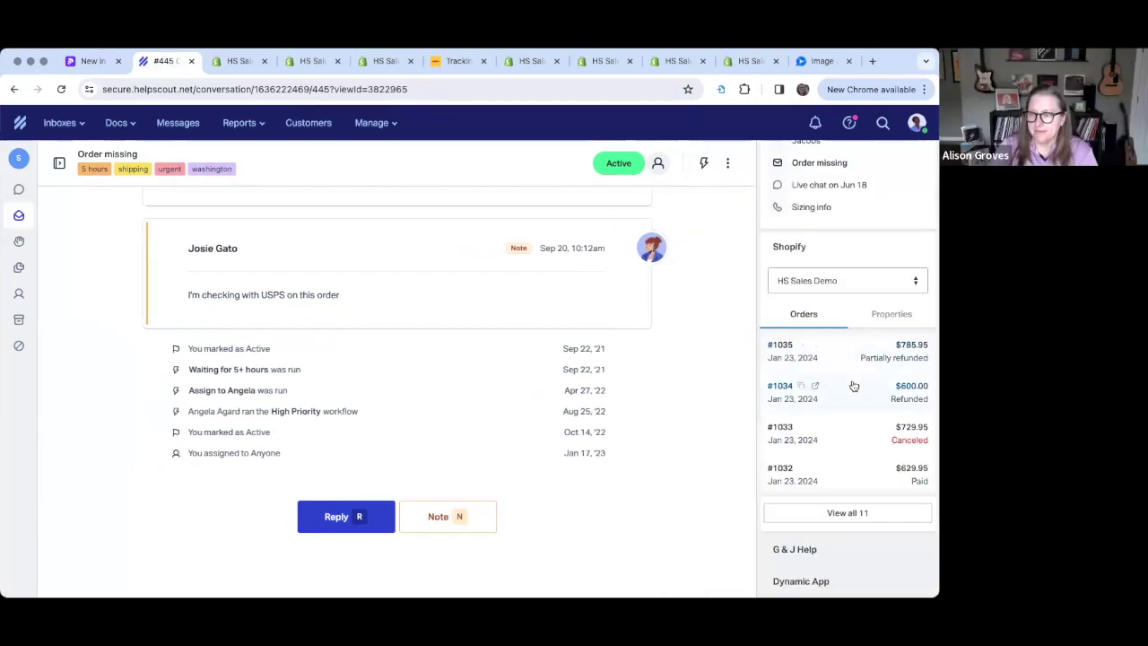
Open the partially refunded order for The Compare at Price Snowboard and review its receipt and refund details.
scroll(854, 386, down, 1)
scroll(854, 386, up, 1)
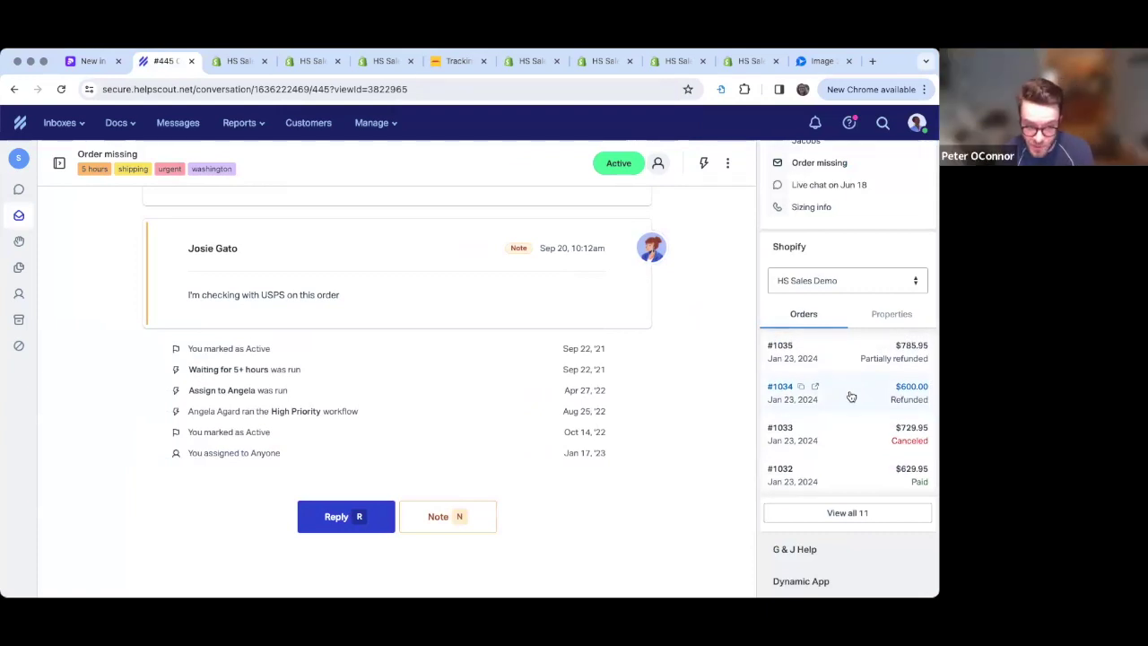
click(846, 354)
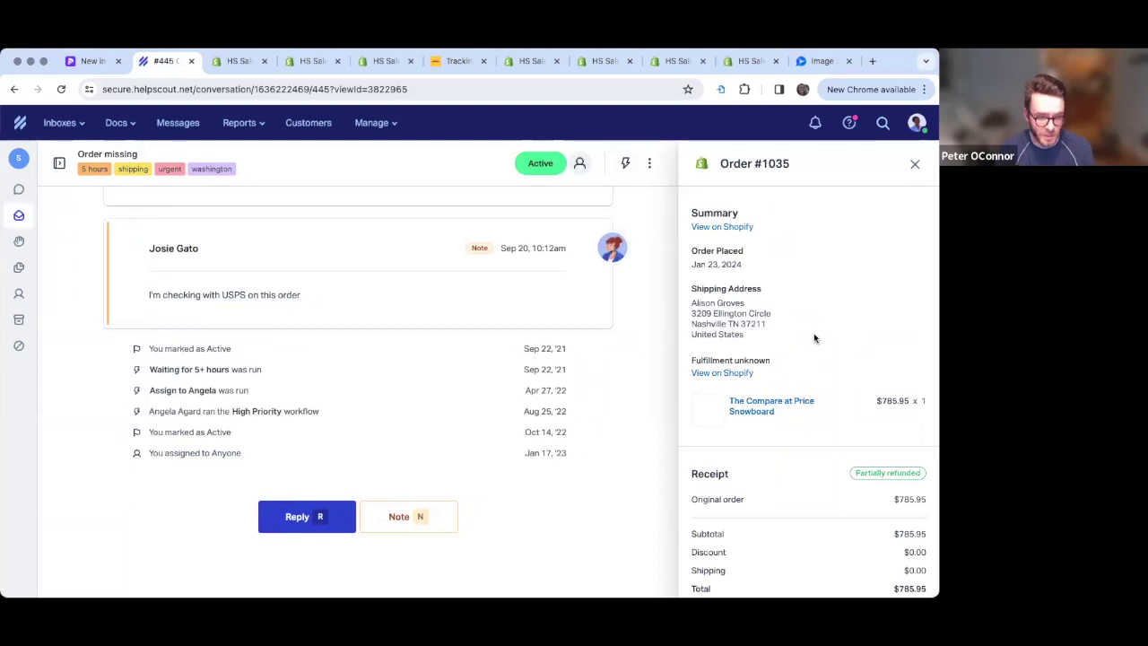
scroll(815, 338, down, 1)
scroll(814, 338, down, 3)
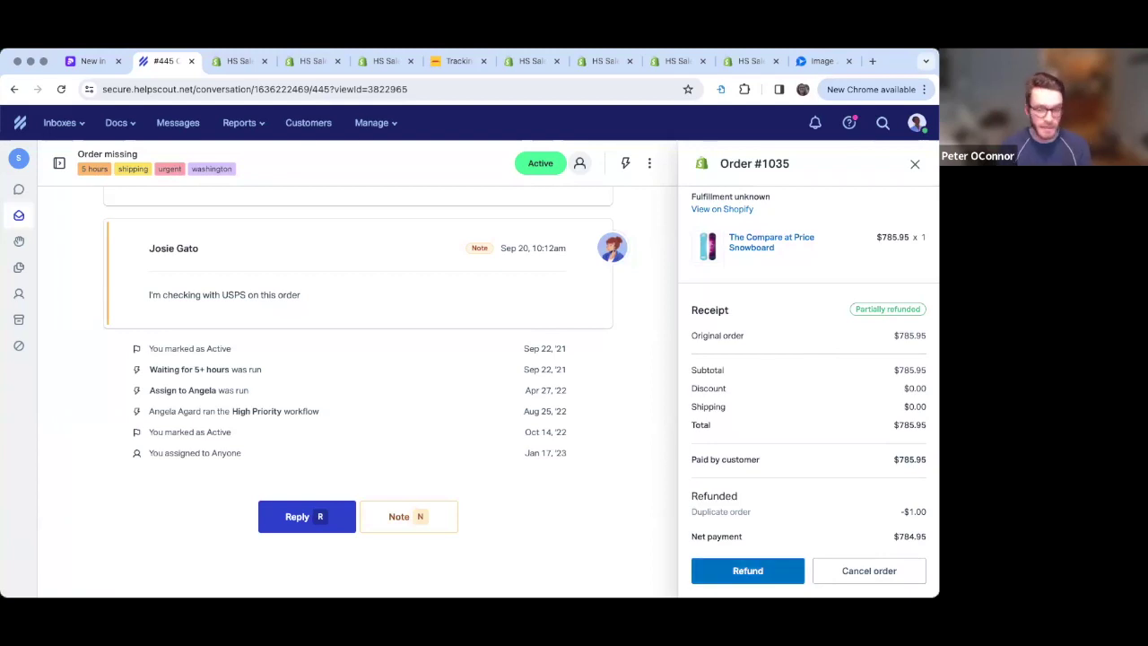
Open the order's refund form, look over its fields, and turn Restock item(s) off and back on.
click(745, 574)
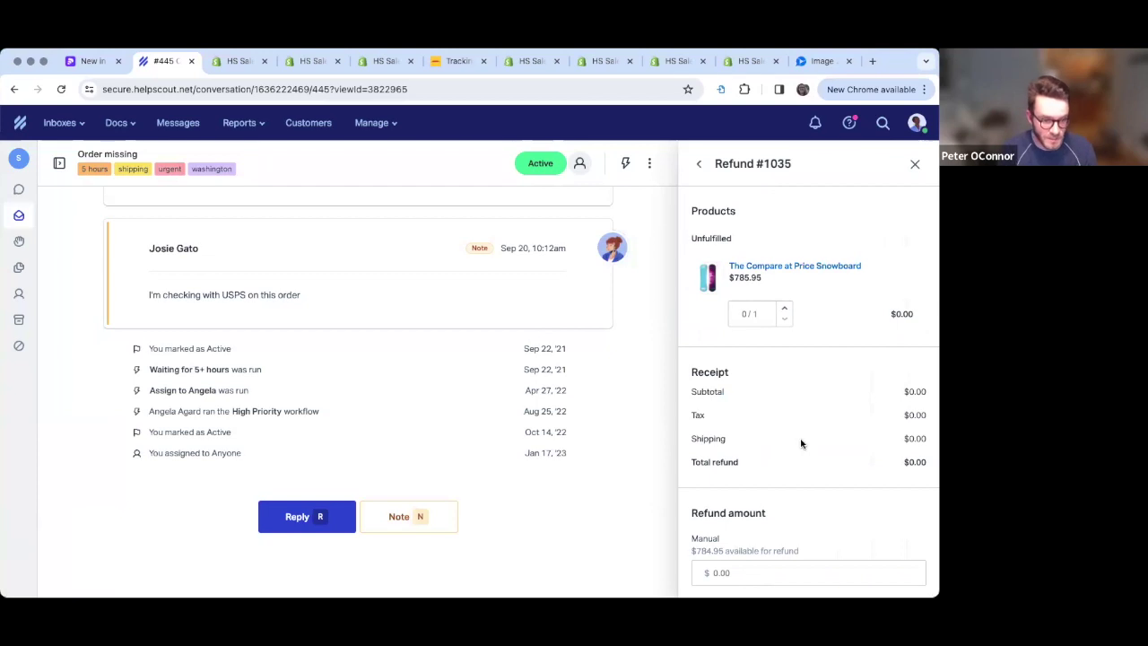
scroll(801, 444, down, 3)
scroll(802, 443, down, 2)
click(746, 388)
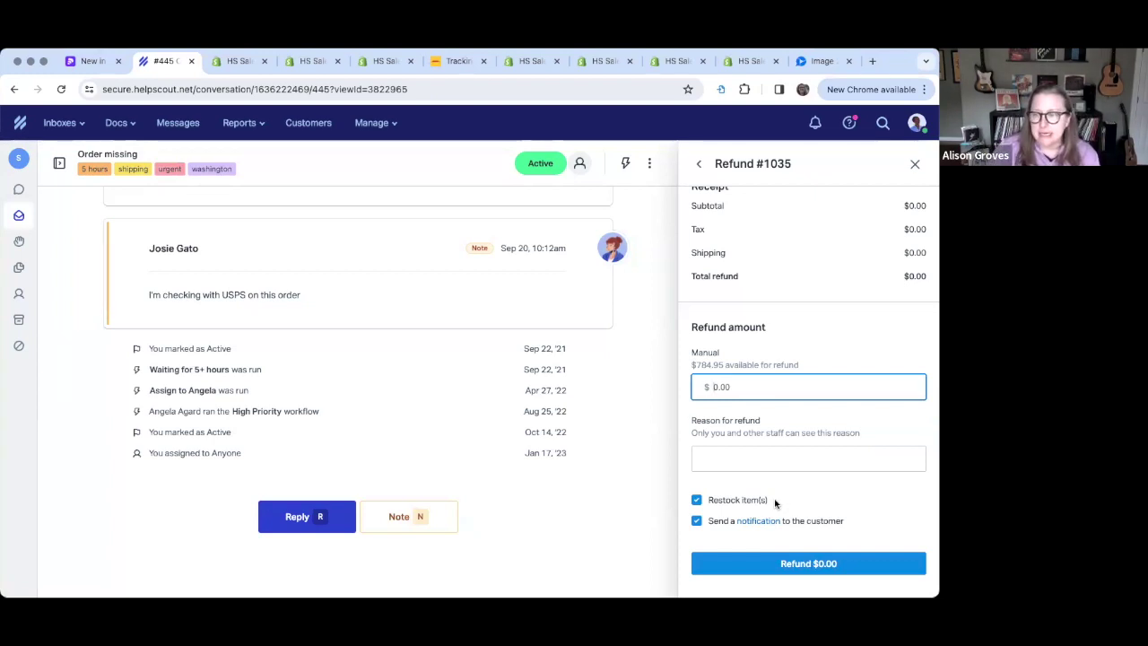
click(741, 505)
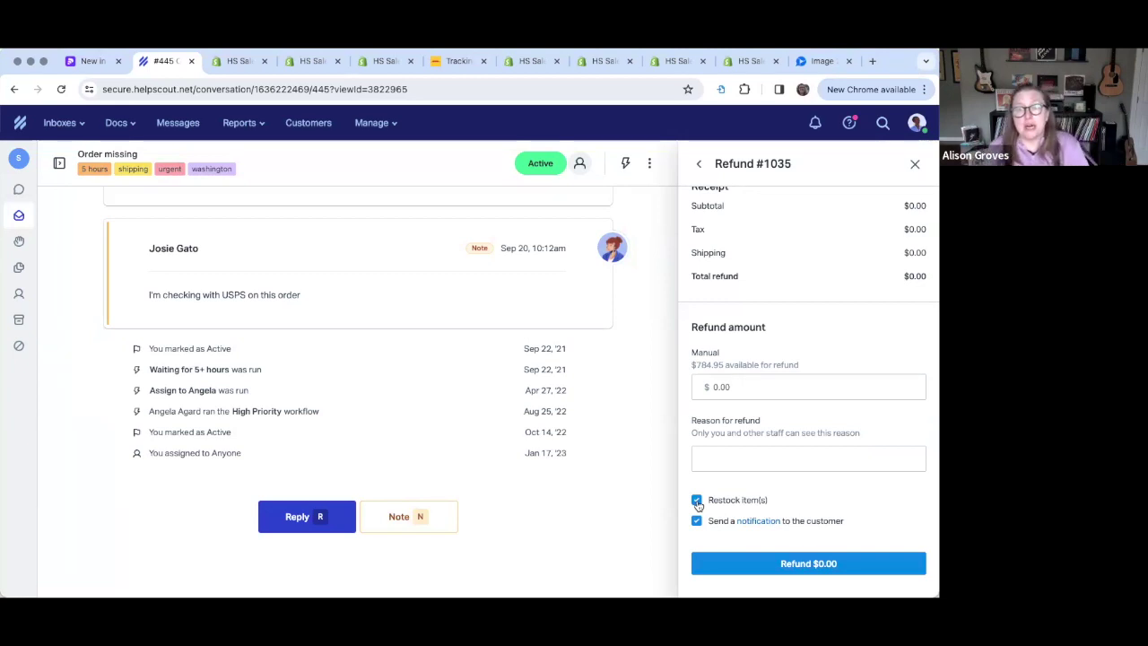
click(697, 501)
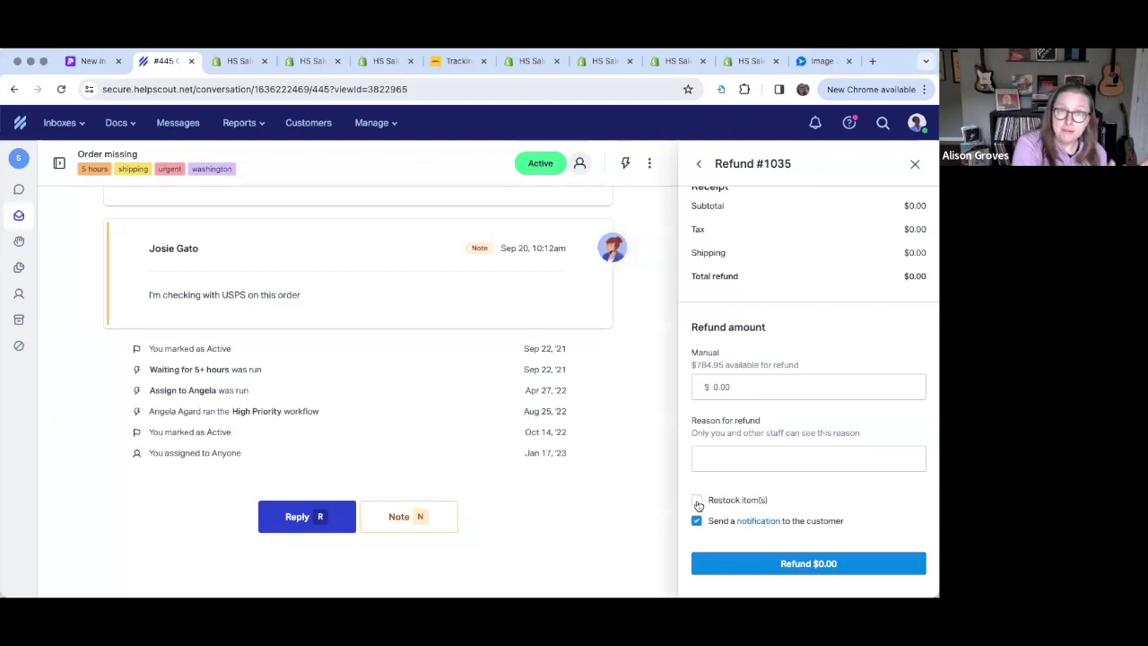
click(697, 500)
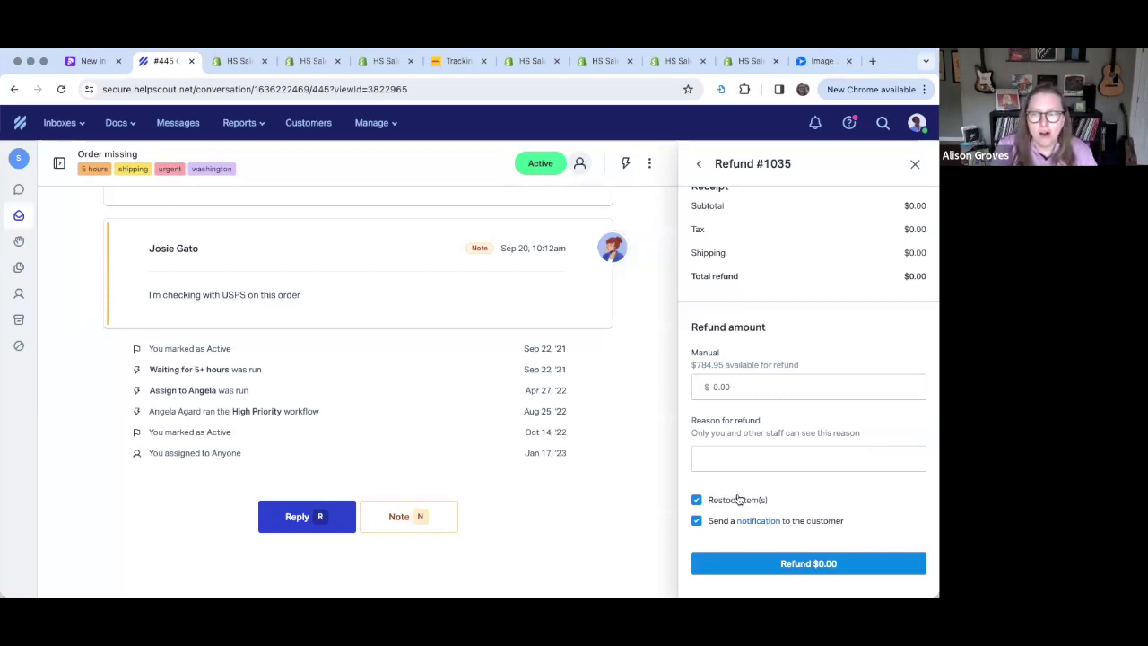
Examine the manual refund amount and the sum available for refund, then leave the form without refunding and close the order.
click(731, 385)
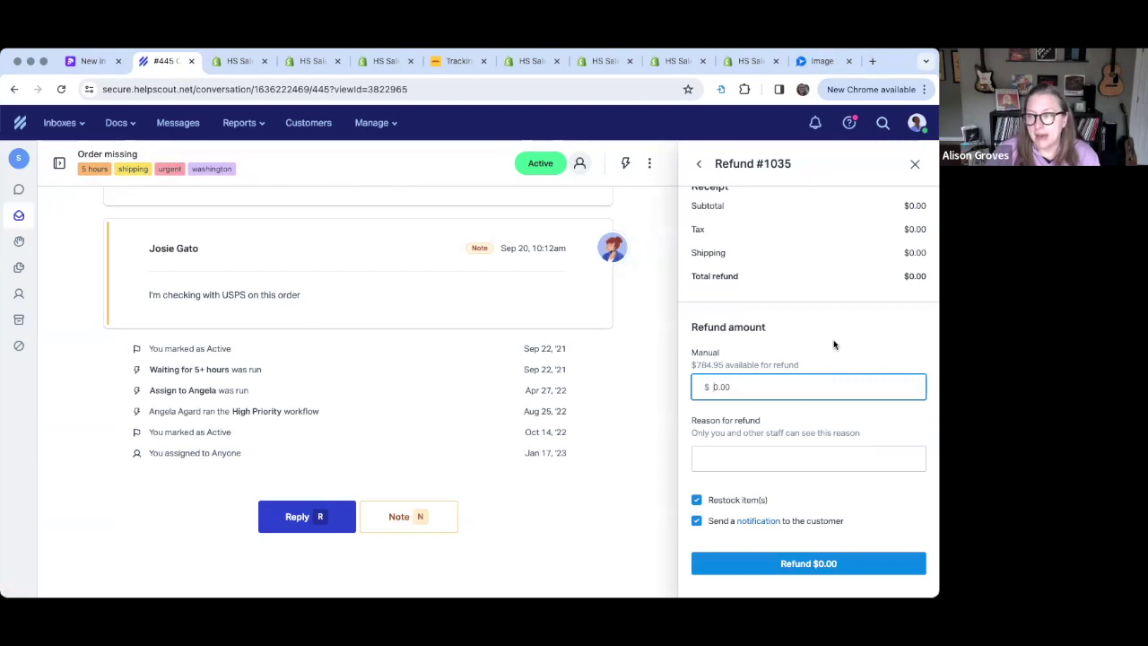
scroll(834, 380, up, 3)
scroll(834, 382, down, 3)
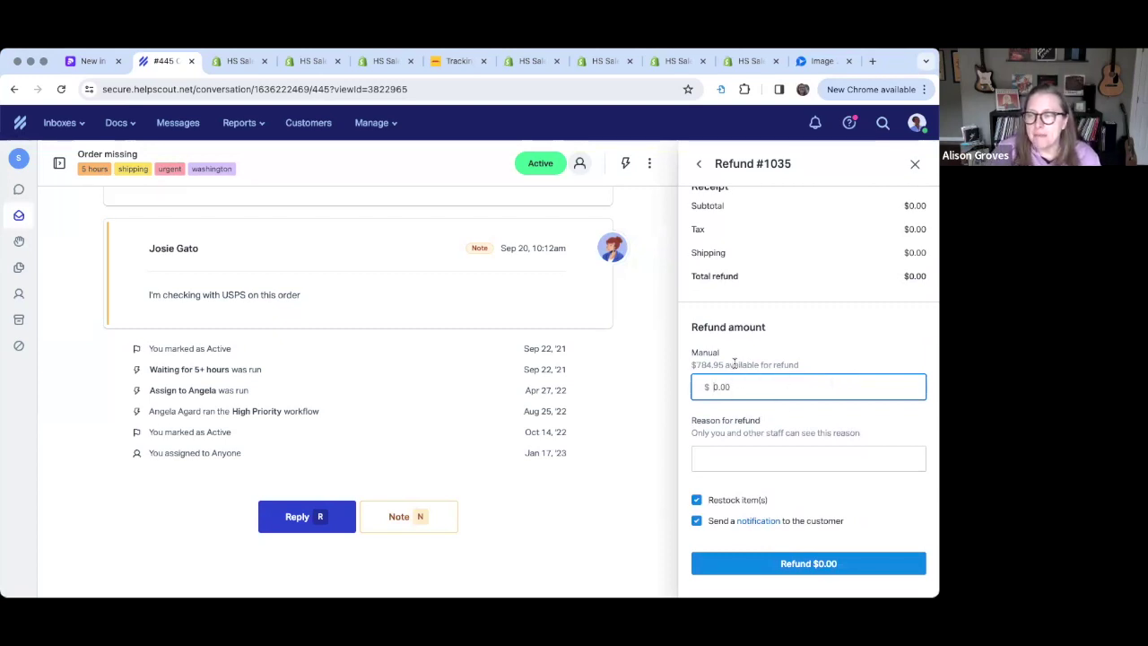
drag(824, 366, 687, 366)
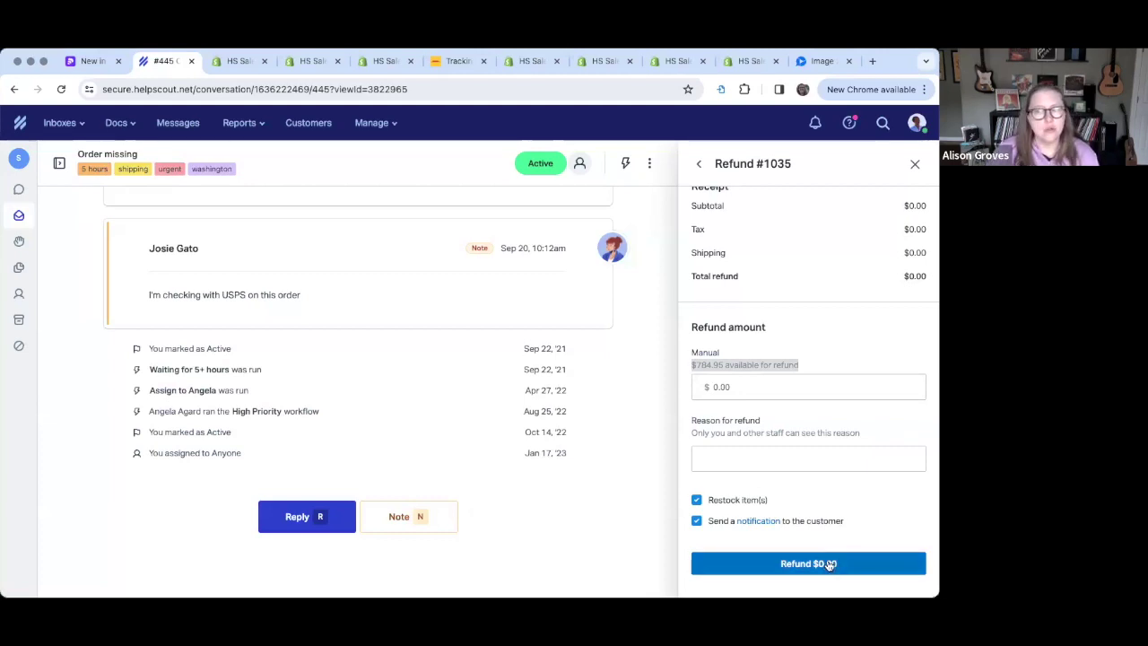
click(701, 165)
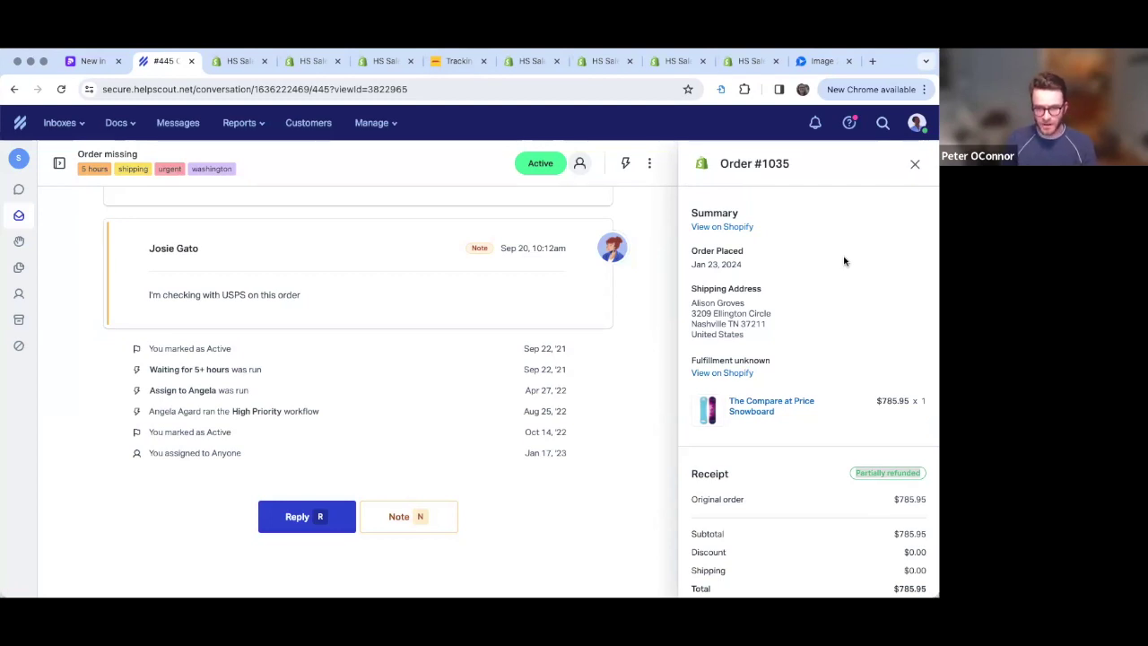
click(915, 166)
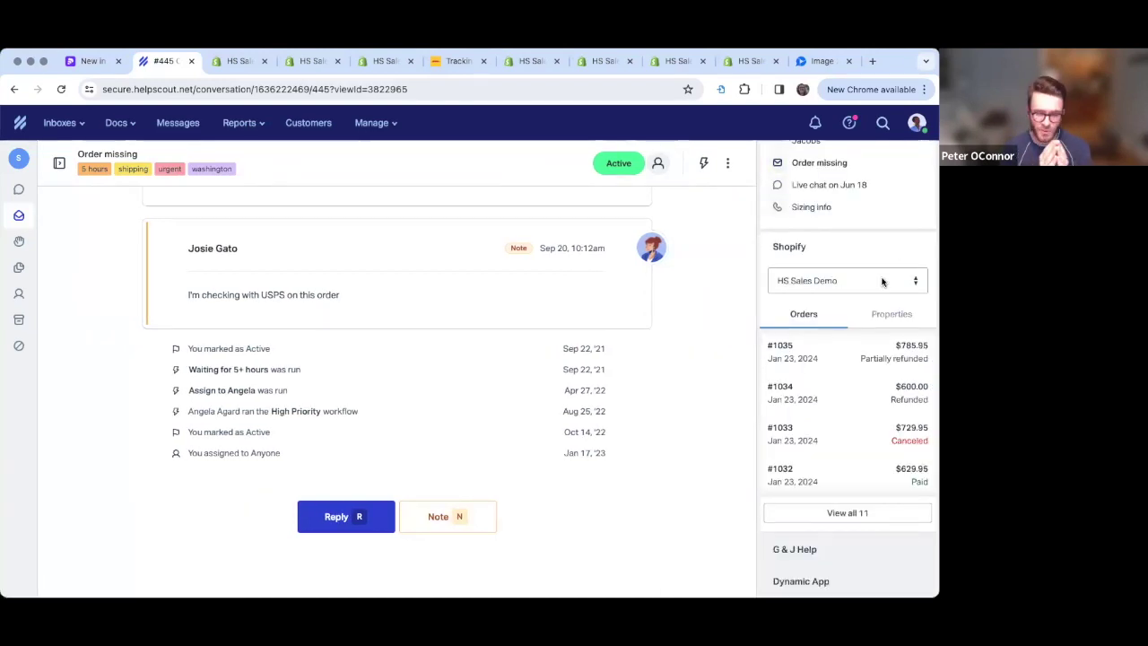
Reopen the refund form for The Compare at Price Snowboard order, highlight the amount available for refund, and close the form.
scroll(867, 373, up, 3)
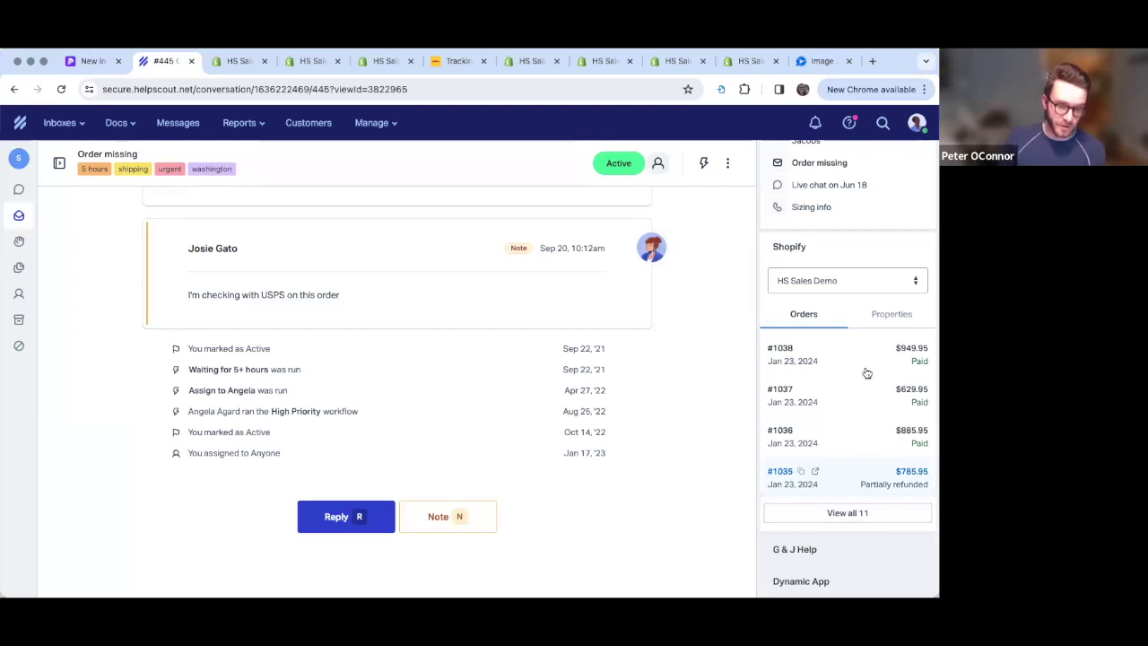
scroll(861, 403, down, 2)
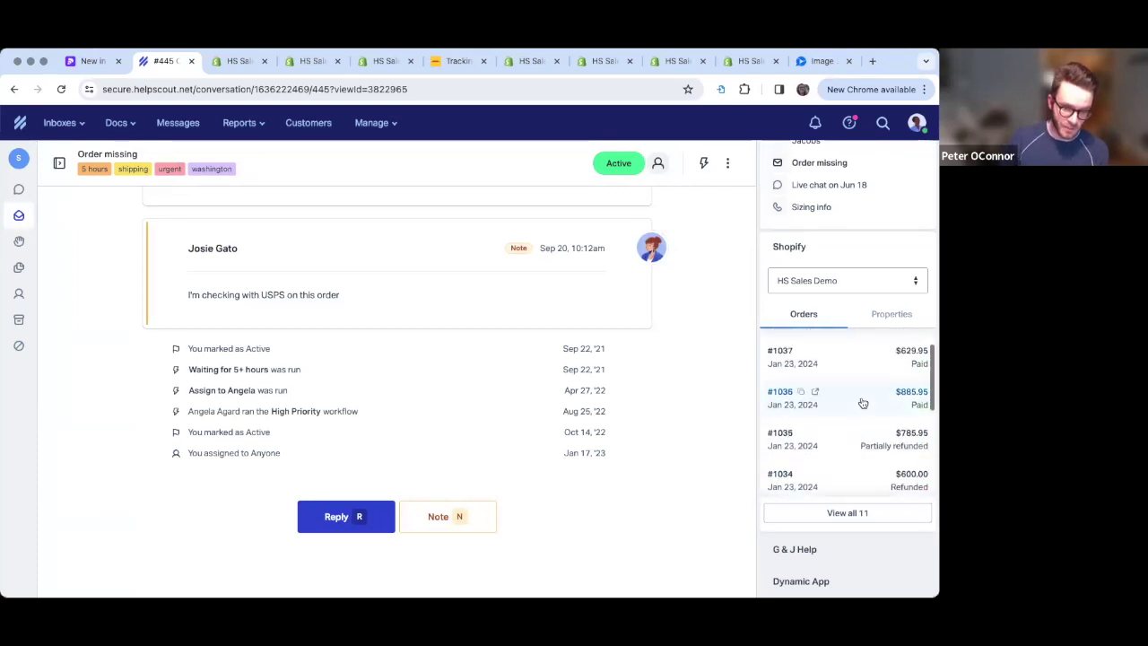
click(863, 403)
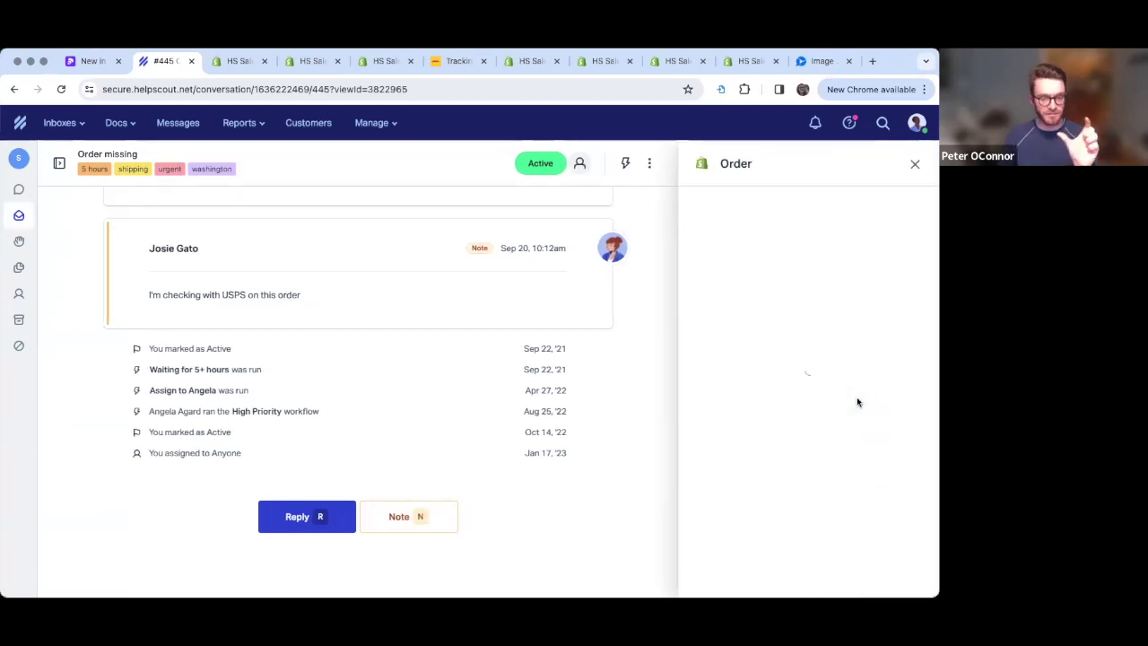
scroll(857, 401, down, 3)
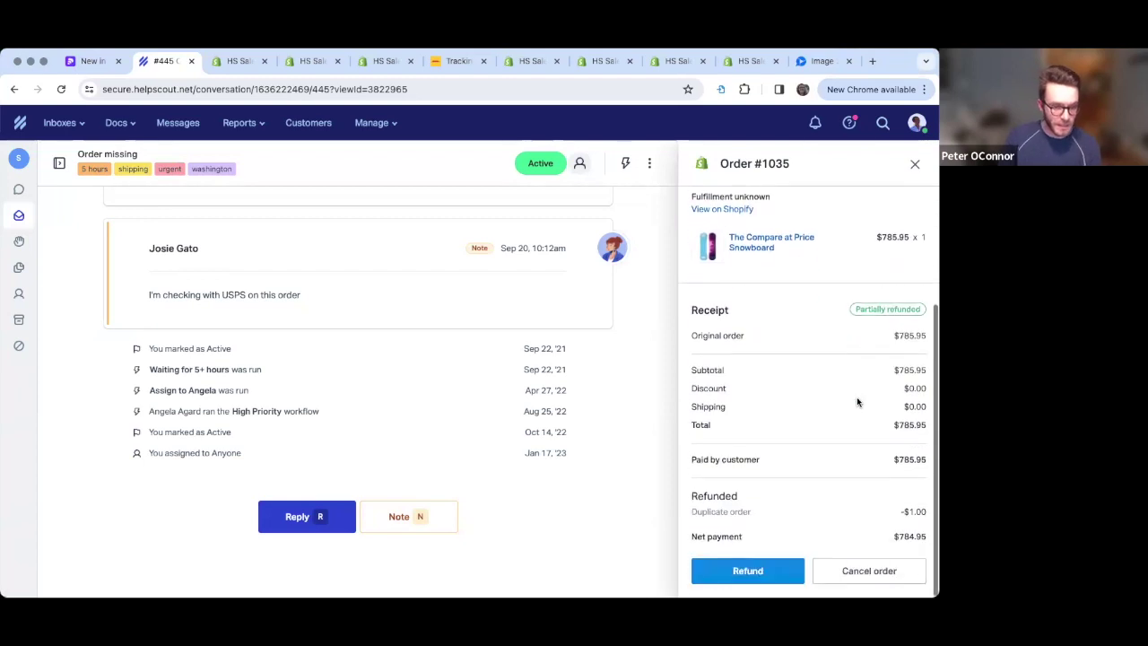
click(762, 569)
scroll(818, 402, down, 3)
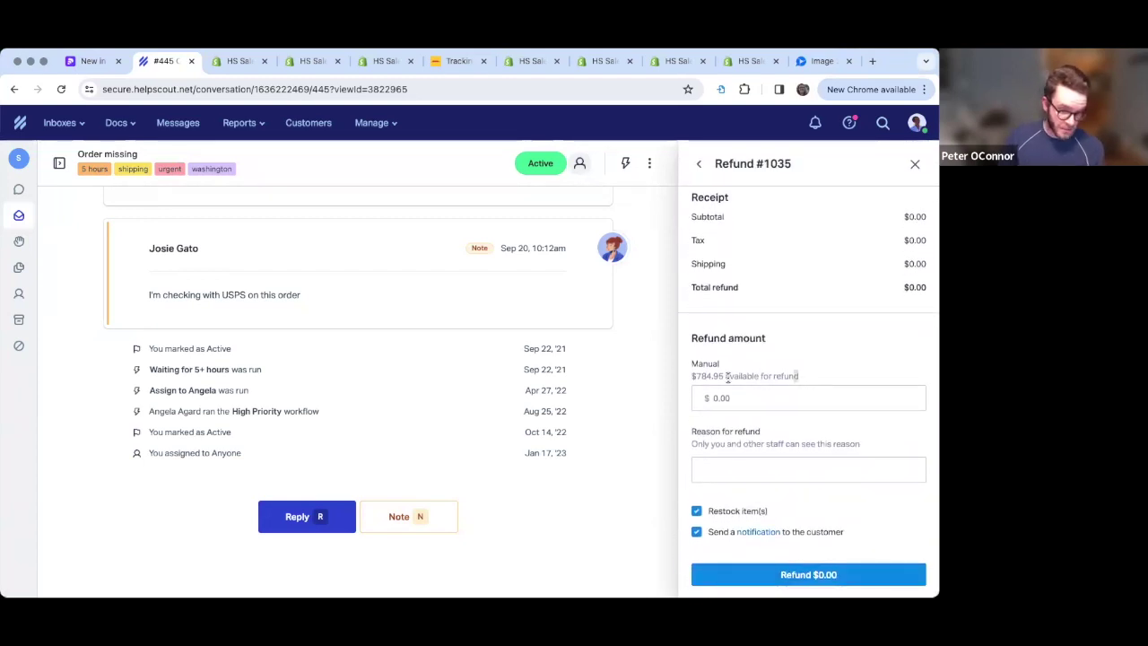
drag(798, 377, 692, 379)
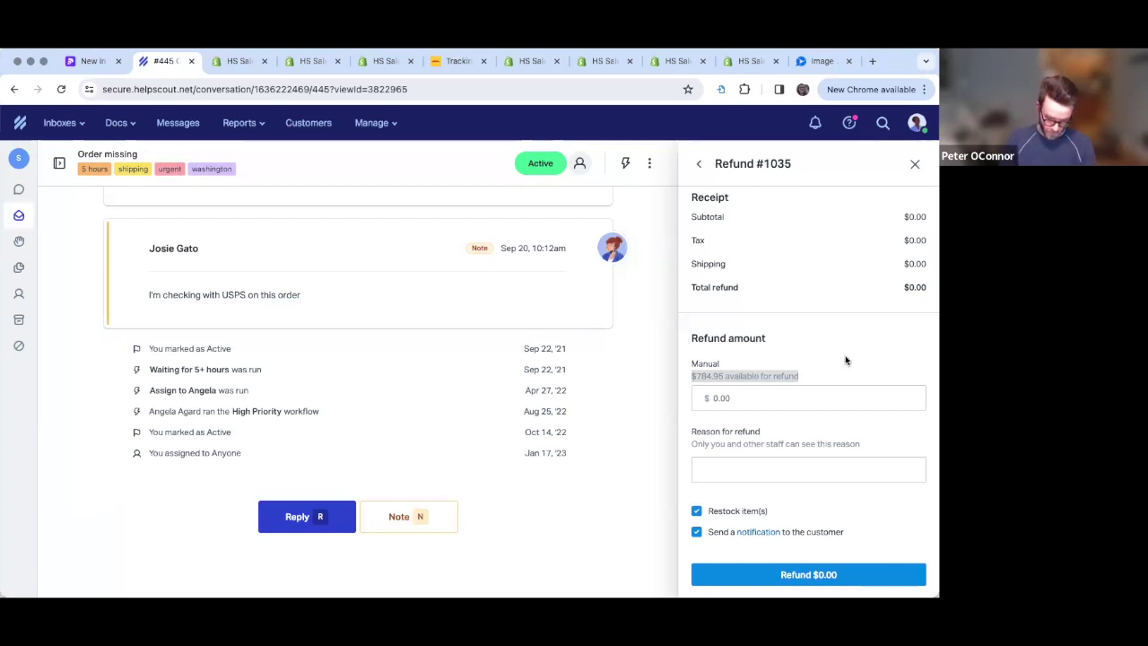
click(916, 166)
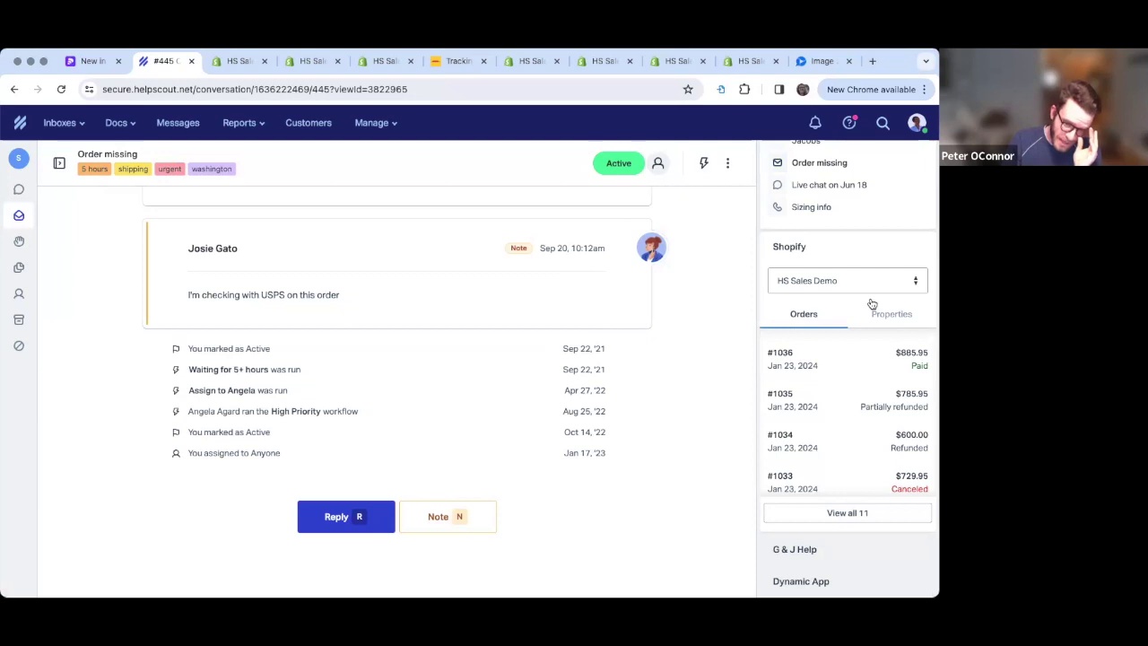
Open the paid order for The Videographer Snowboard from the customer's Shopify orders and review its receipt.
scroll(850, 426, up, 1)
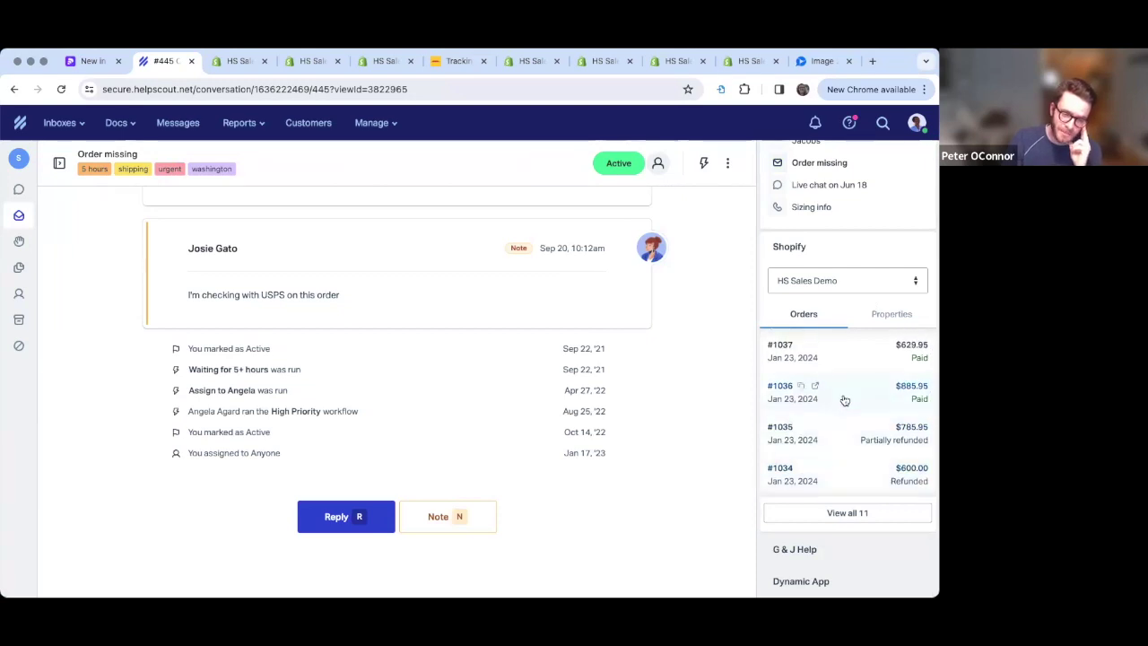
click(843, 400)
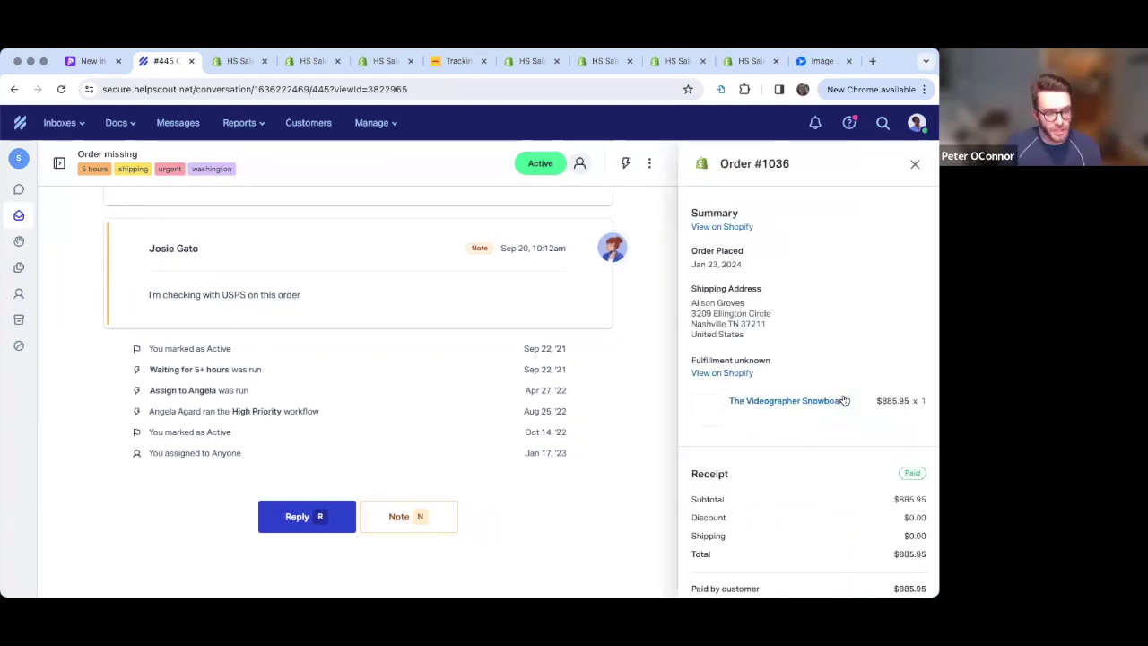
scroll(843, 400, down, 1)
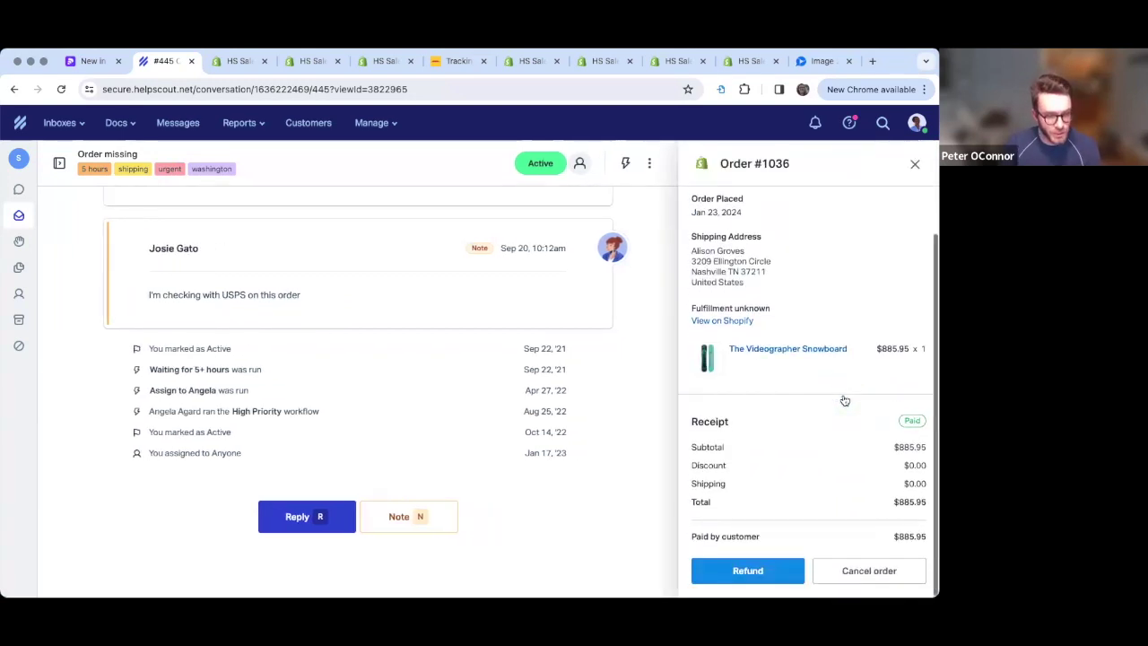
View the screenshot of the customer's refund notification, return to the Order missing conversation, and close the open order.
click(811, 63)
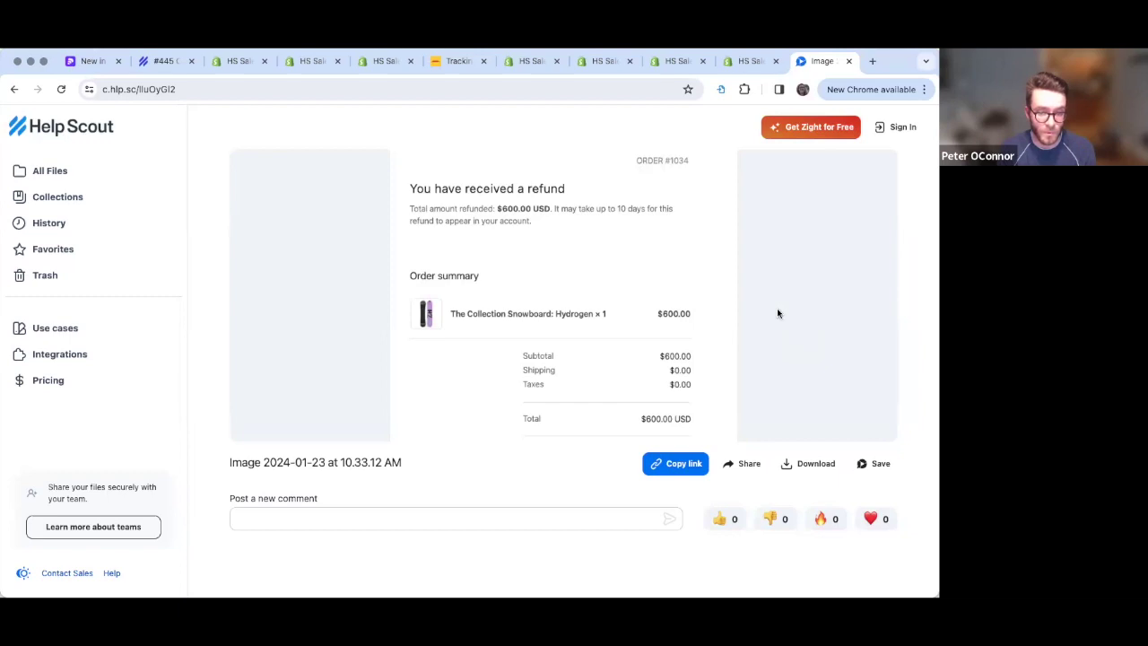
click(163, 61)
click(915, 165)
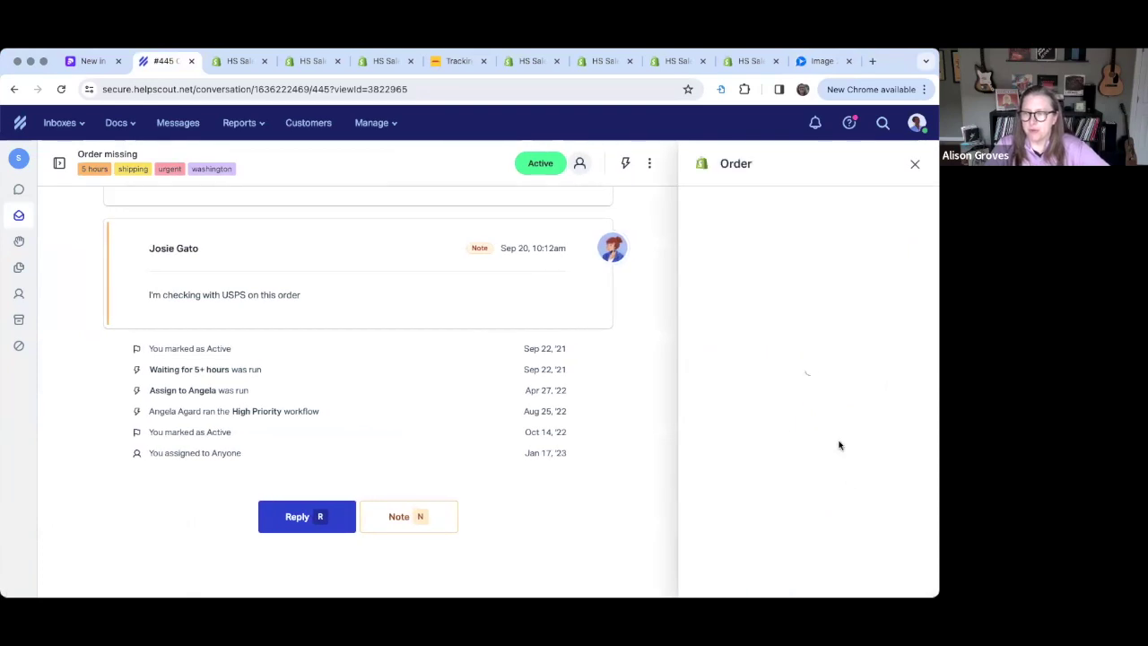
Review the receipt and refund details of The Collection Snowboard: Hydrogen order and close it.
scroll(840, 445, down, 3)
scroll(839, 445, down, 1)
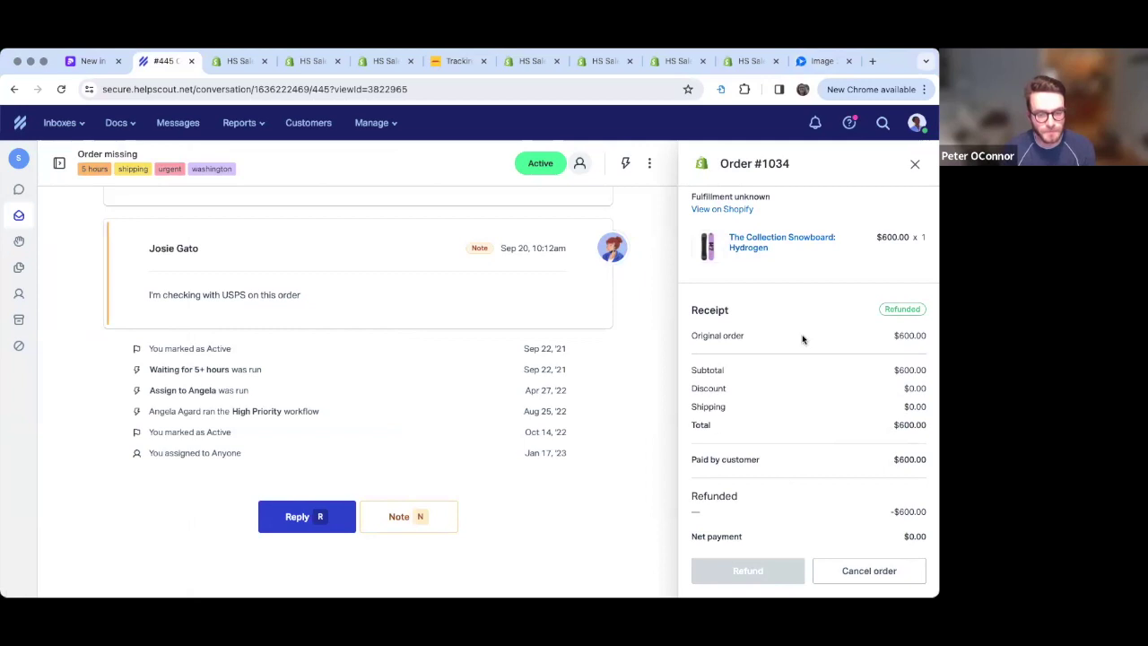
click(916, 167)
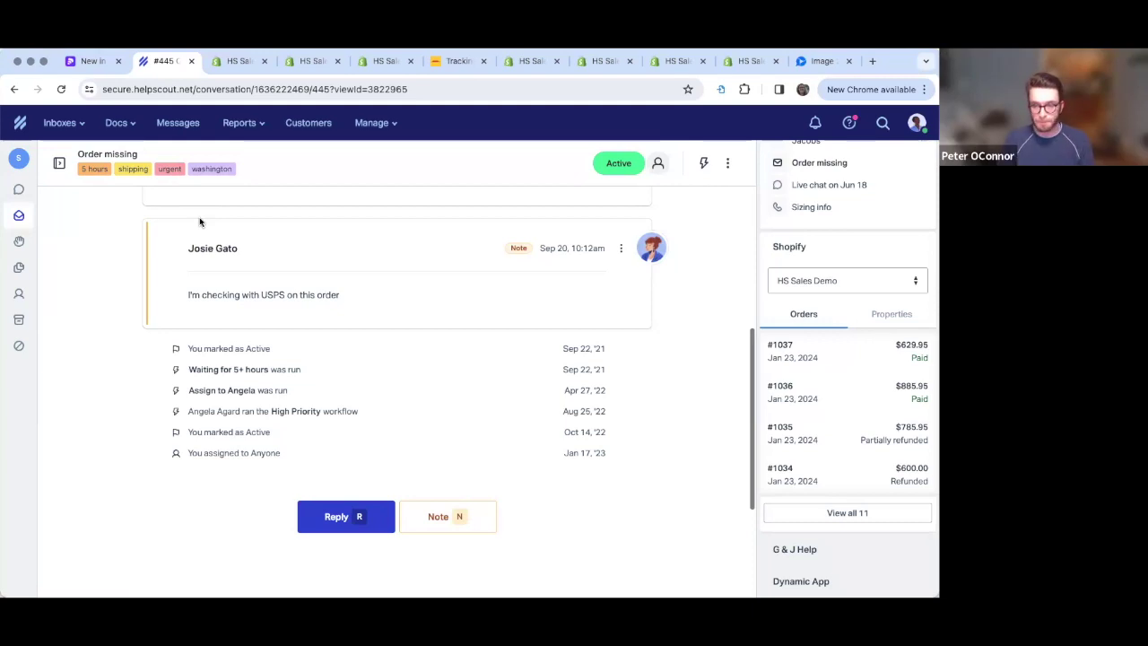
Go to the Support inbox's Unassigned conversations and open the one received through Messenger.
mouse_move(25, 221)
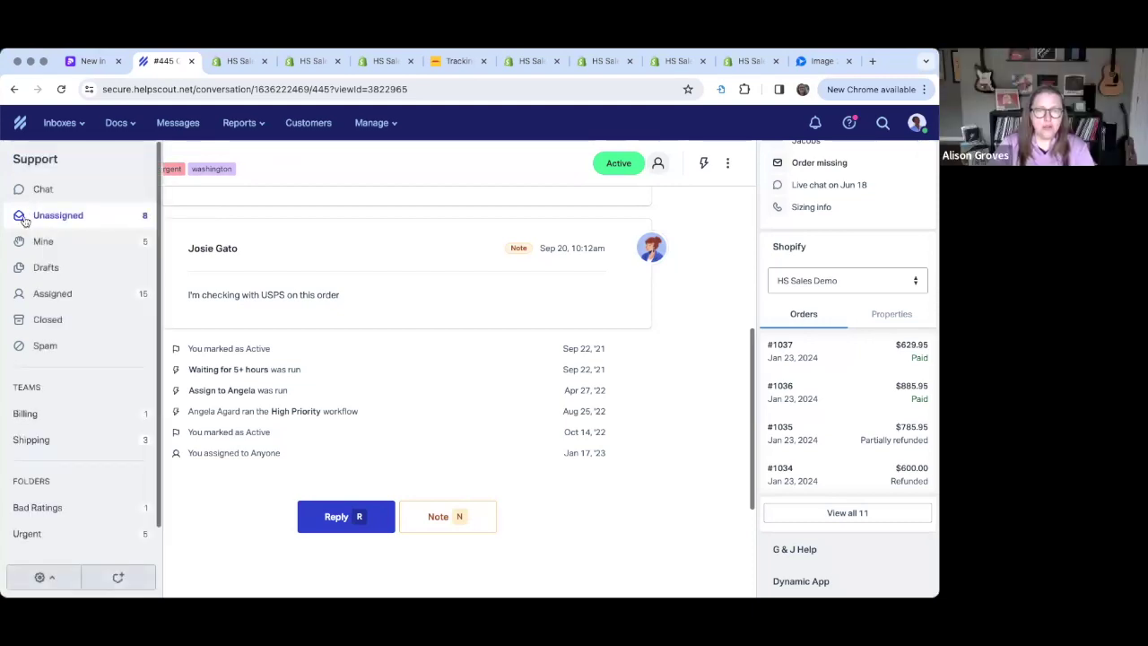
click(70, 219)
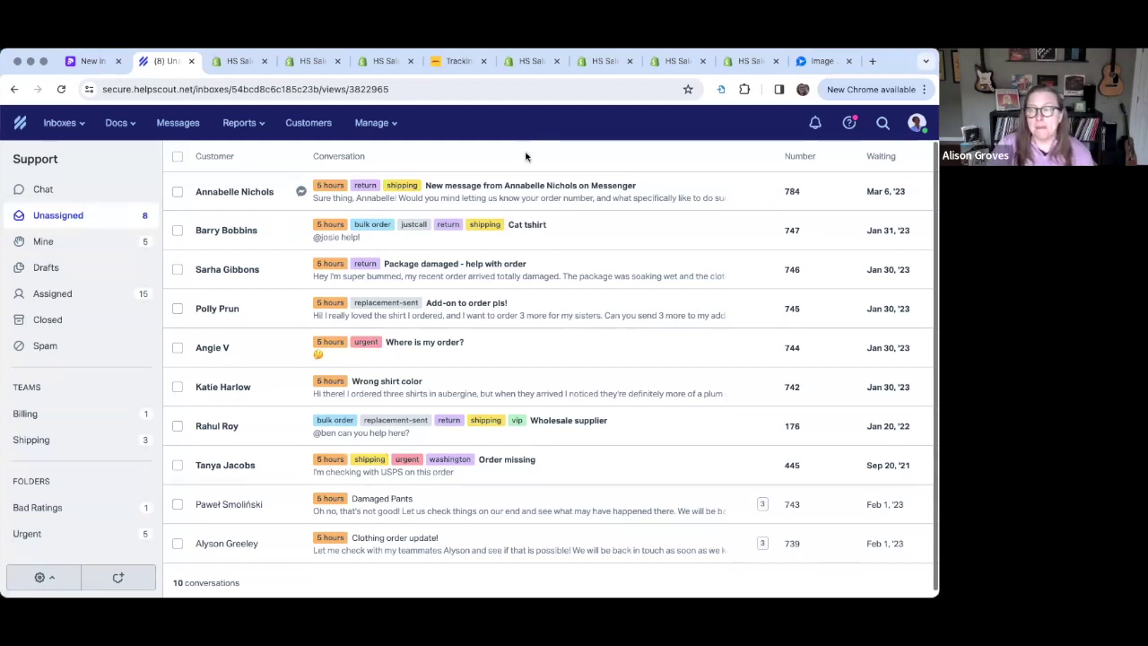
click(535, 200)
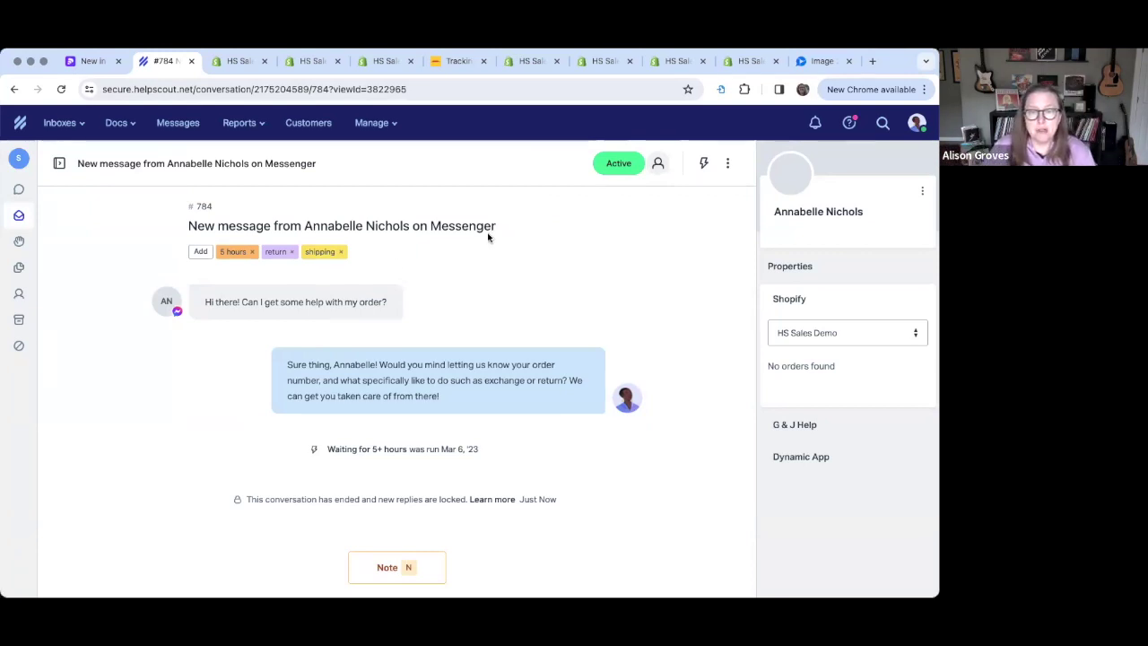
Highlight the customer's Messenger message and the support reply in turn, then clear the selection.
drag(204, 303, 405, 302)
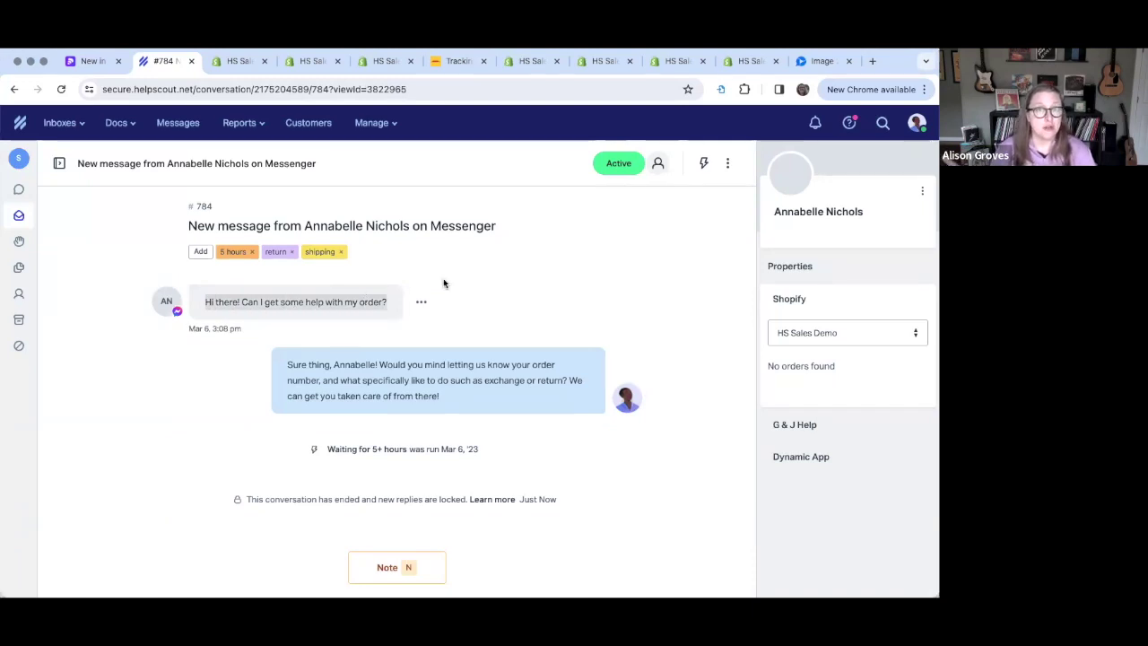
click(332, 302)
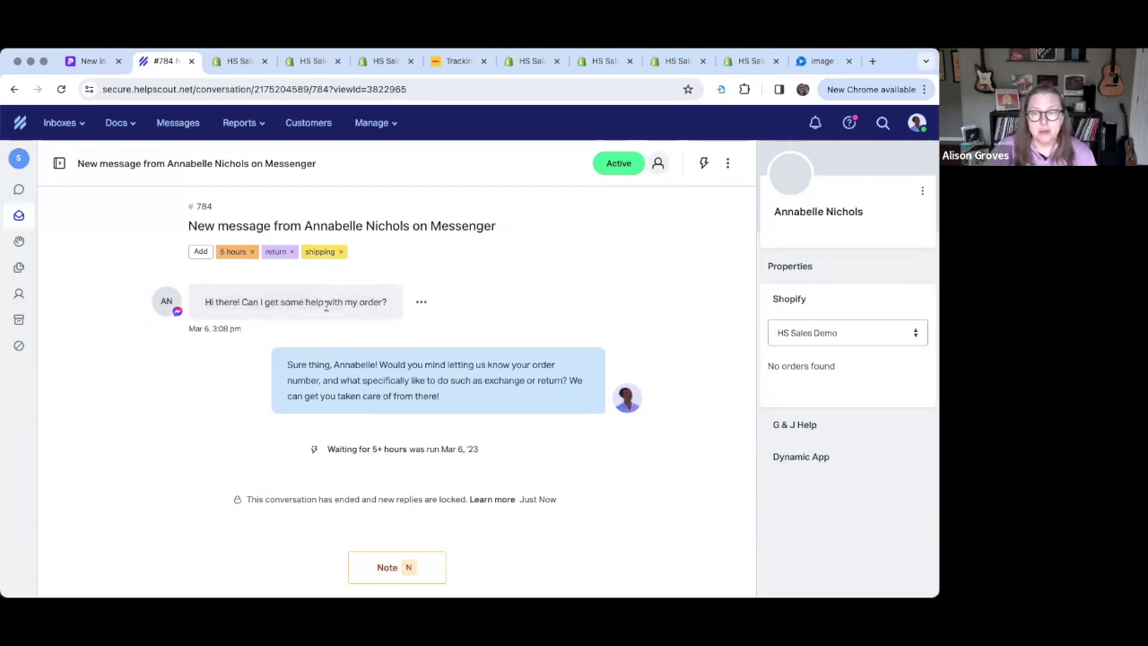
drag(201, 303, 377, 298)
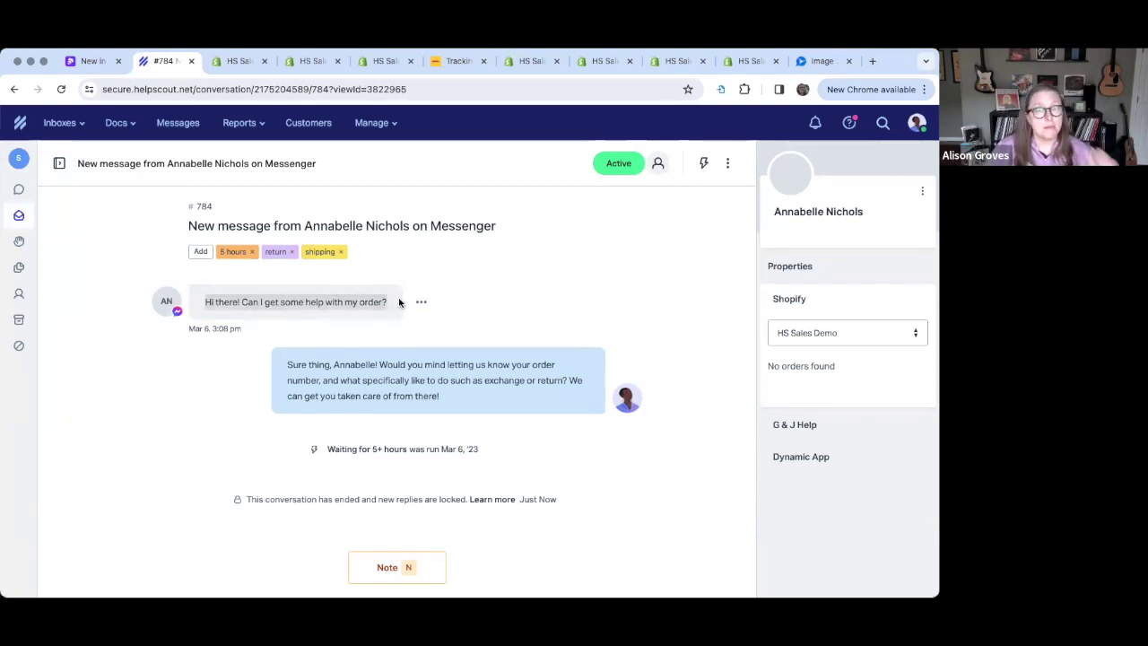
drag(458, 398, 285, 366)
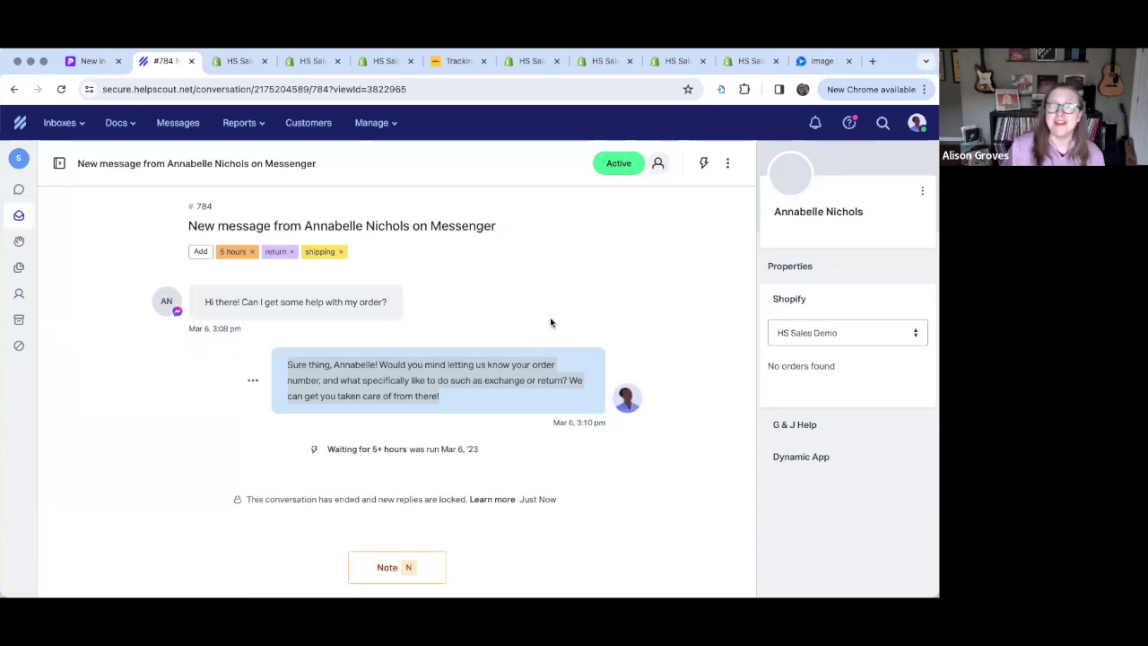
click(691, 321)
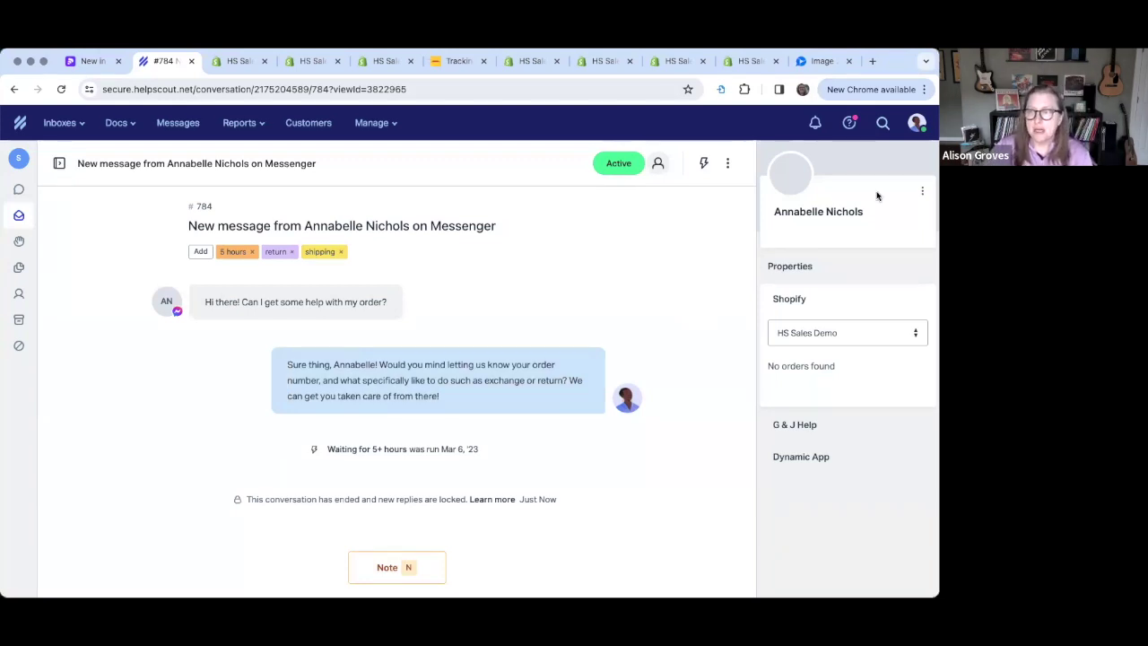
Open the Messenger customer's profile for editing, look over its contact and property fields, and close it without changes.
click(923, 191)
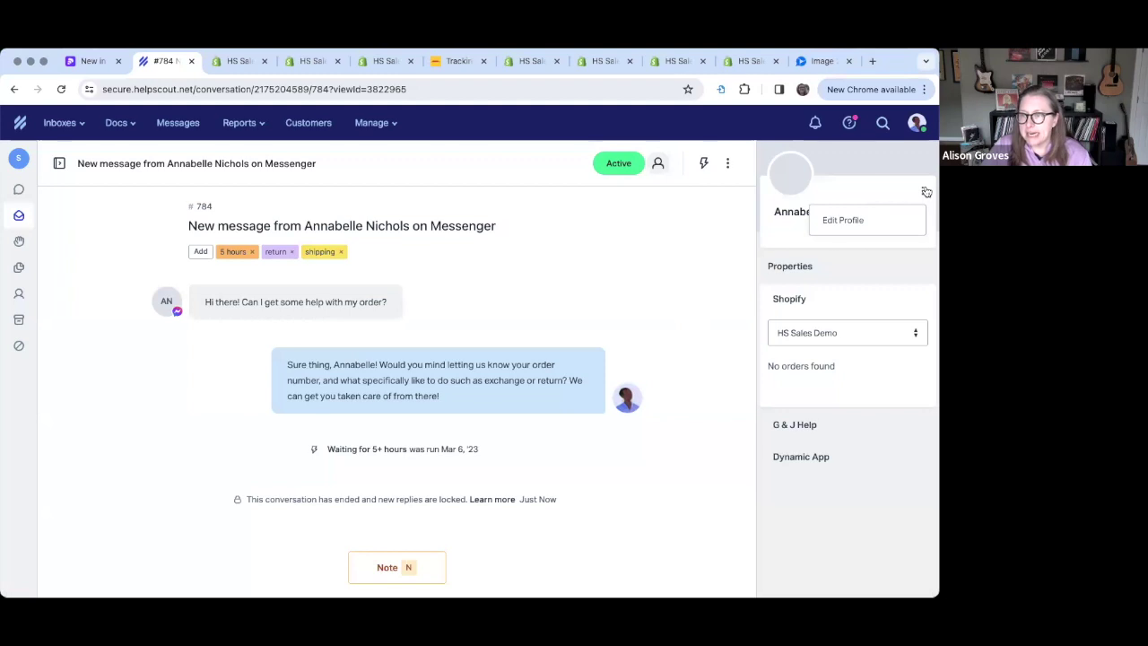
click(845, 220)
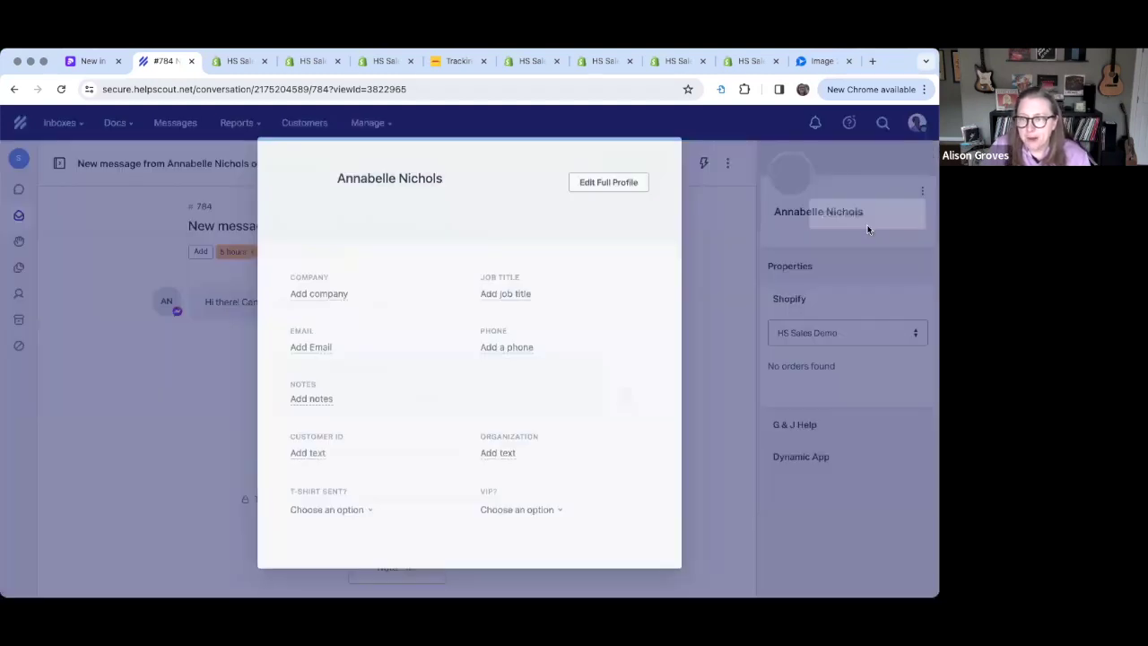
click(711, 288)
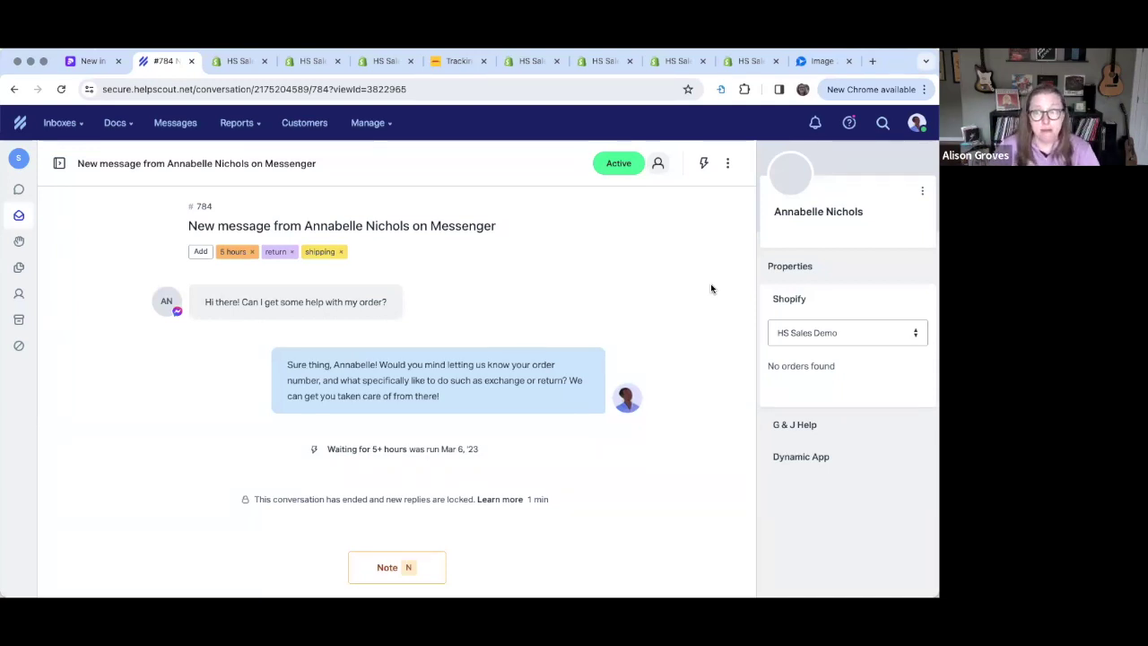
Open the Support inbox's edit settings and expand the Messenger from Facebook channel to view its connected pages.
mouse_move(9, 406)
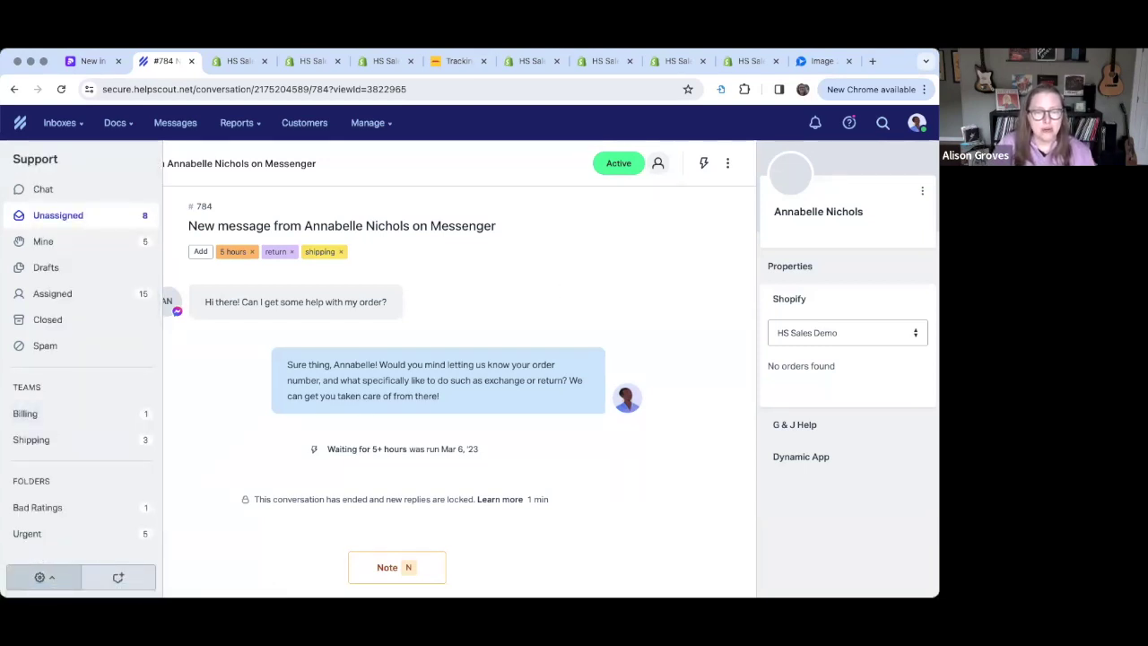
click(42, 576)
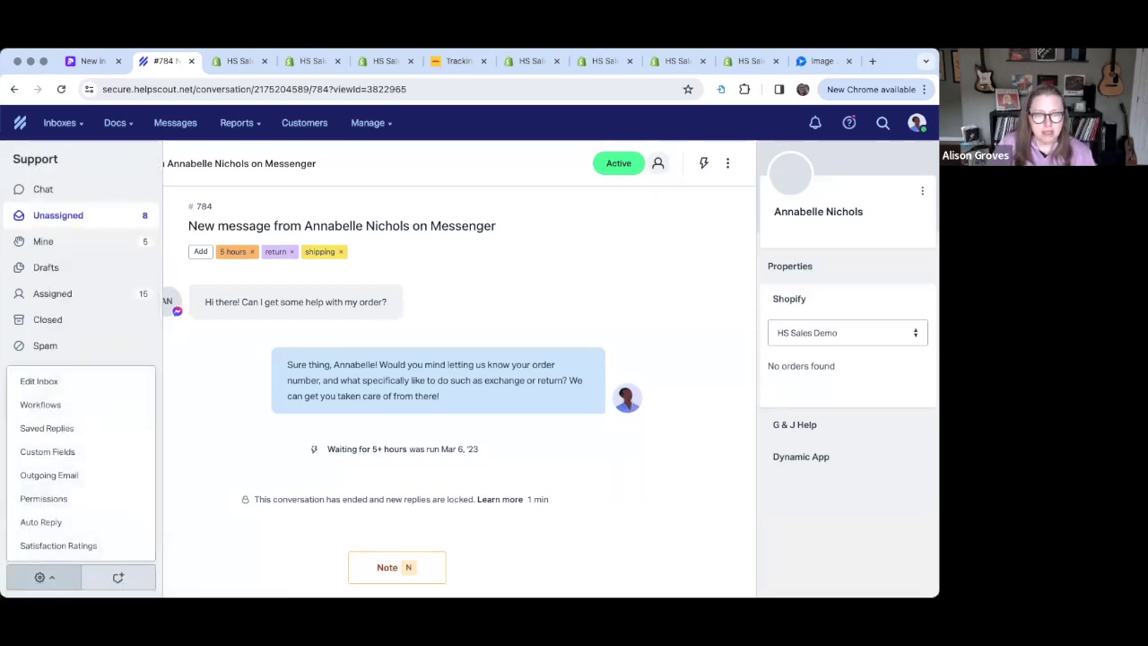
click(40, 382)
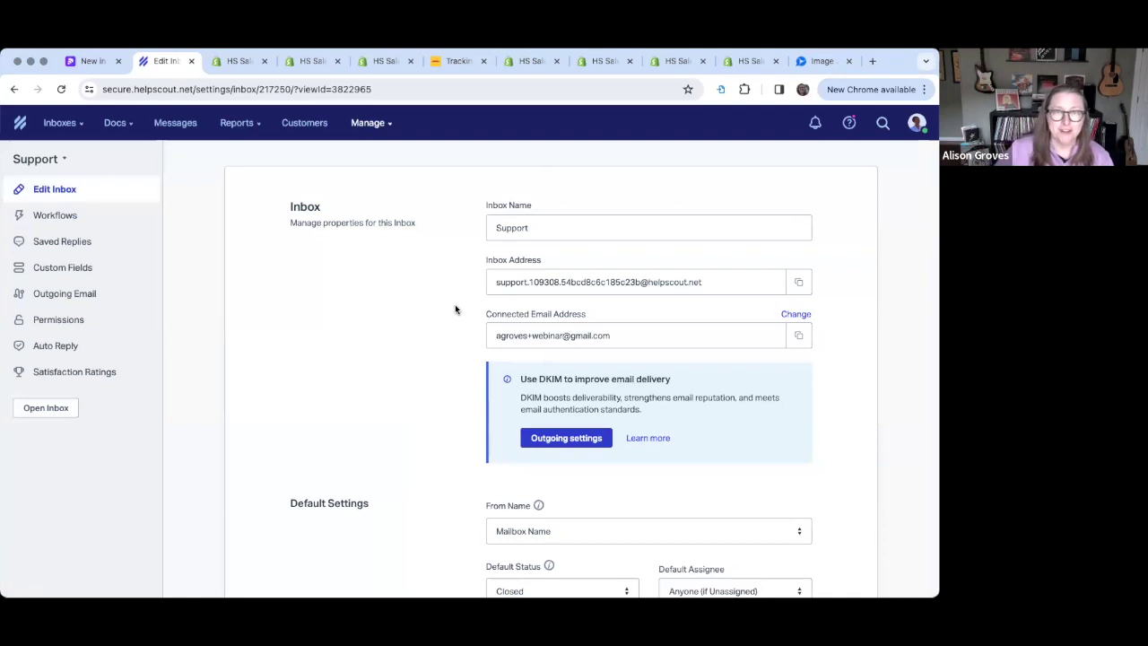
scroll(455, 310, down, 5)
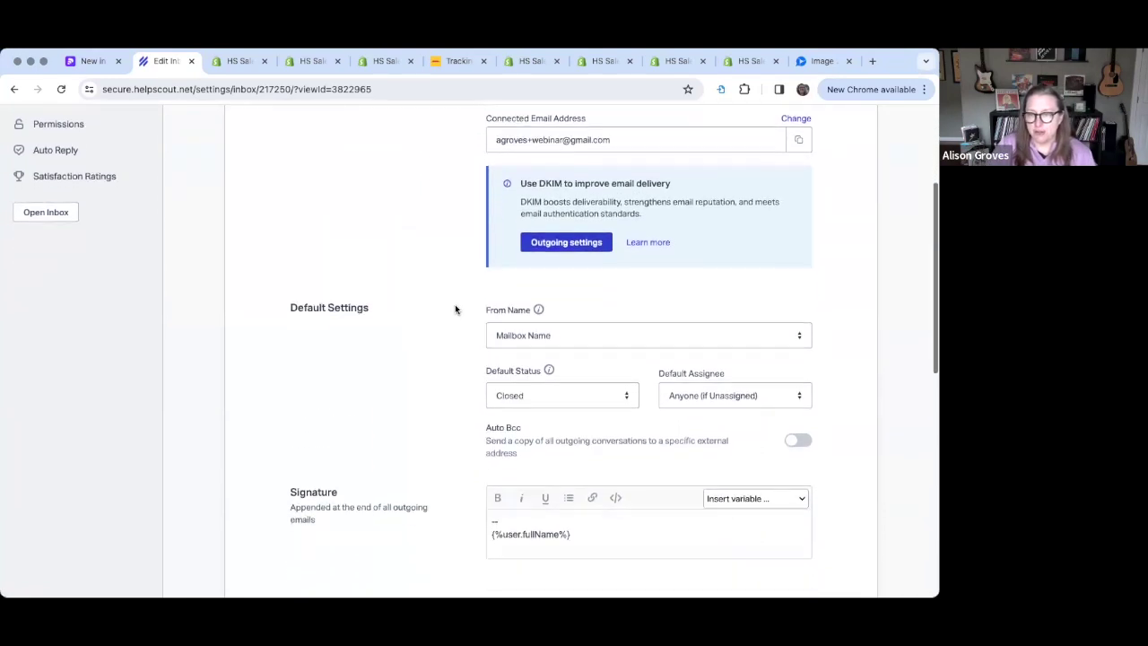
scroll(455, 308, down, 3)
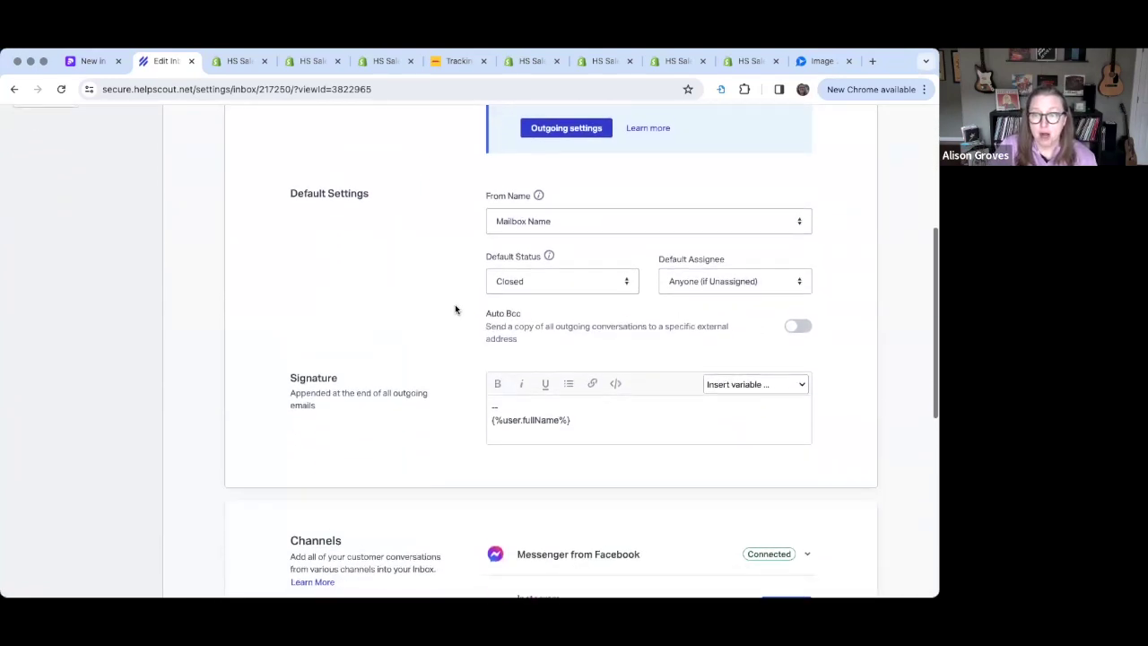
scroll(450, 389, down, 4)
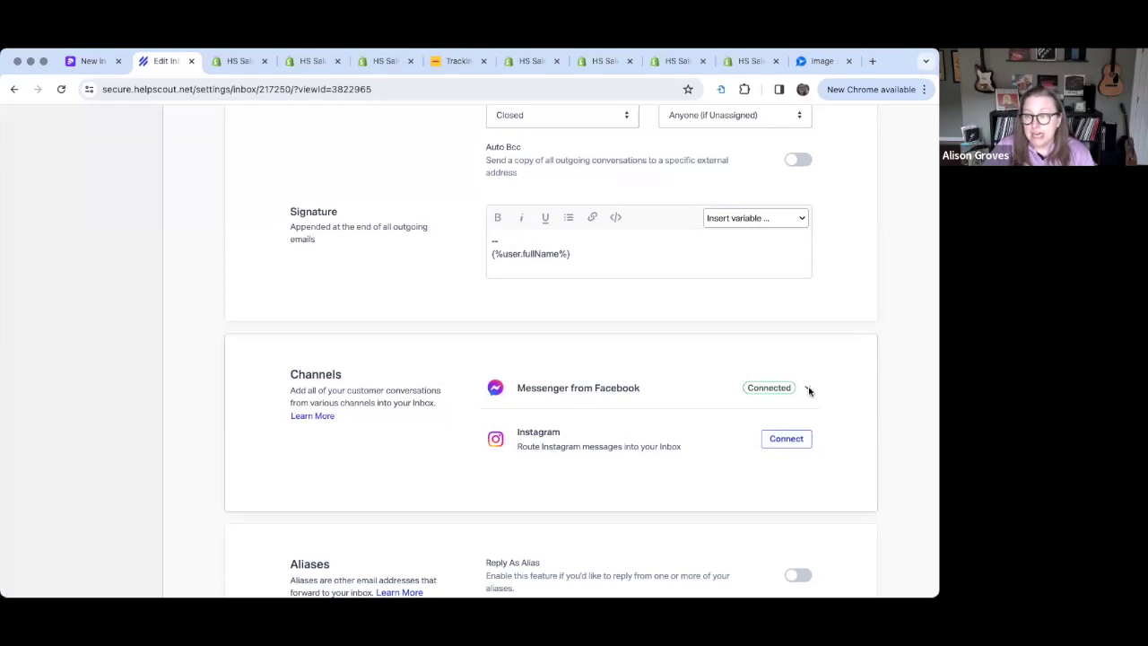
click(808, 389)
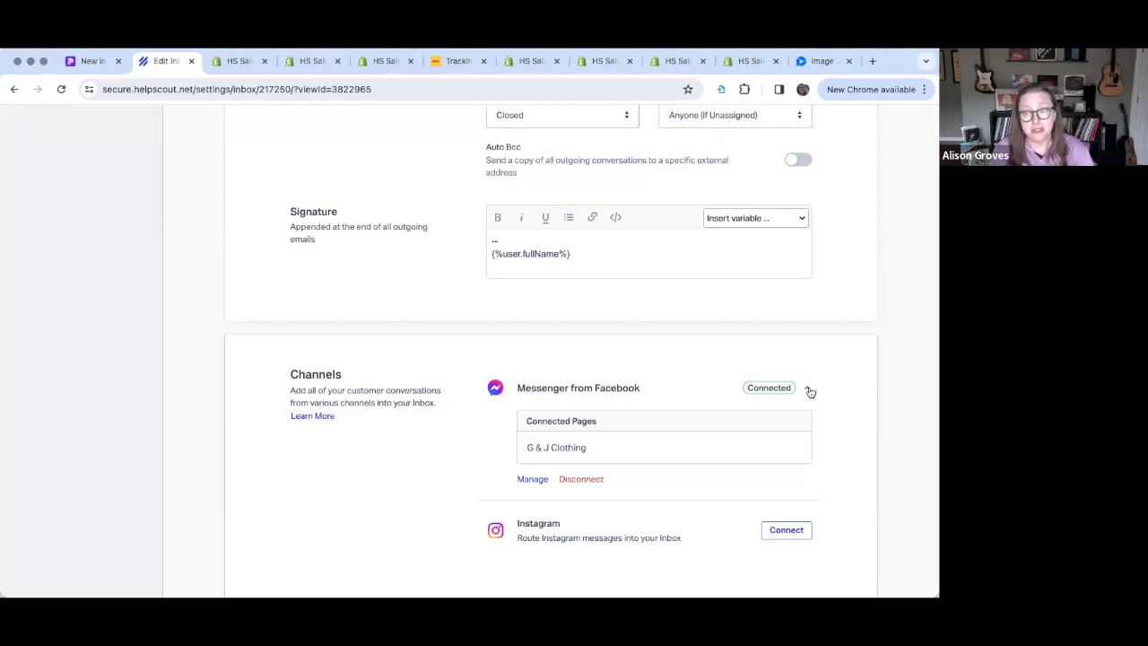
Examine the Messenger and Instagram options under Channels and the Support inbox's general settings.
scroll(831, 385, down, 1)
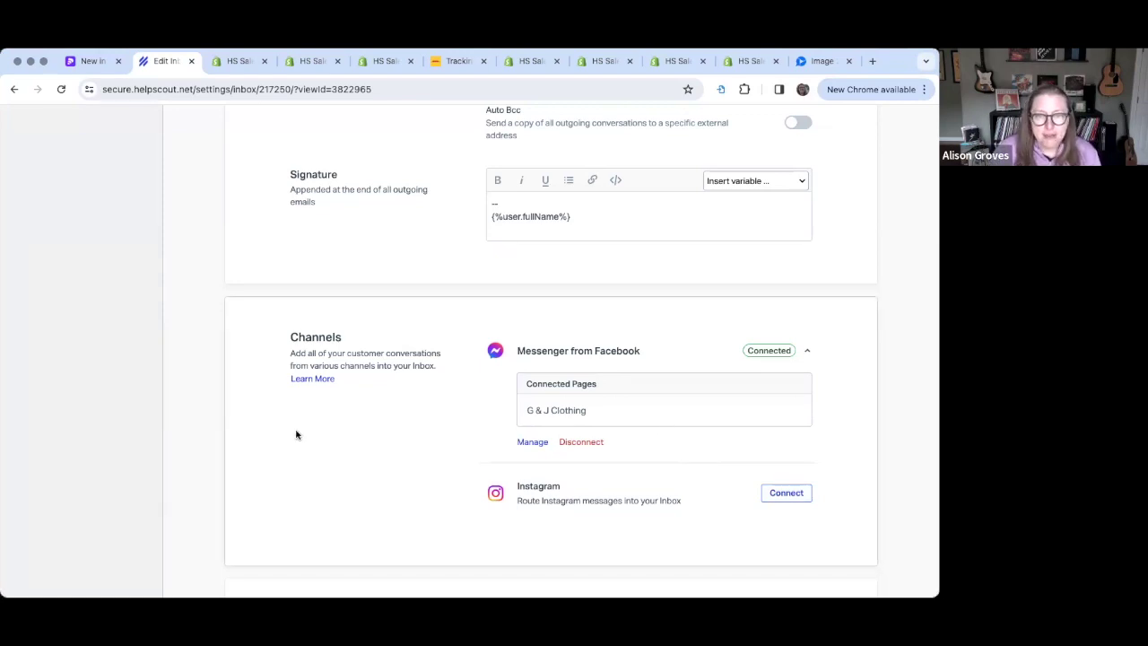
scroll(296, 434, up, 7)
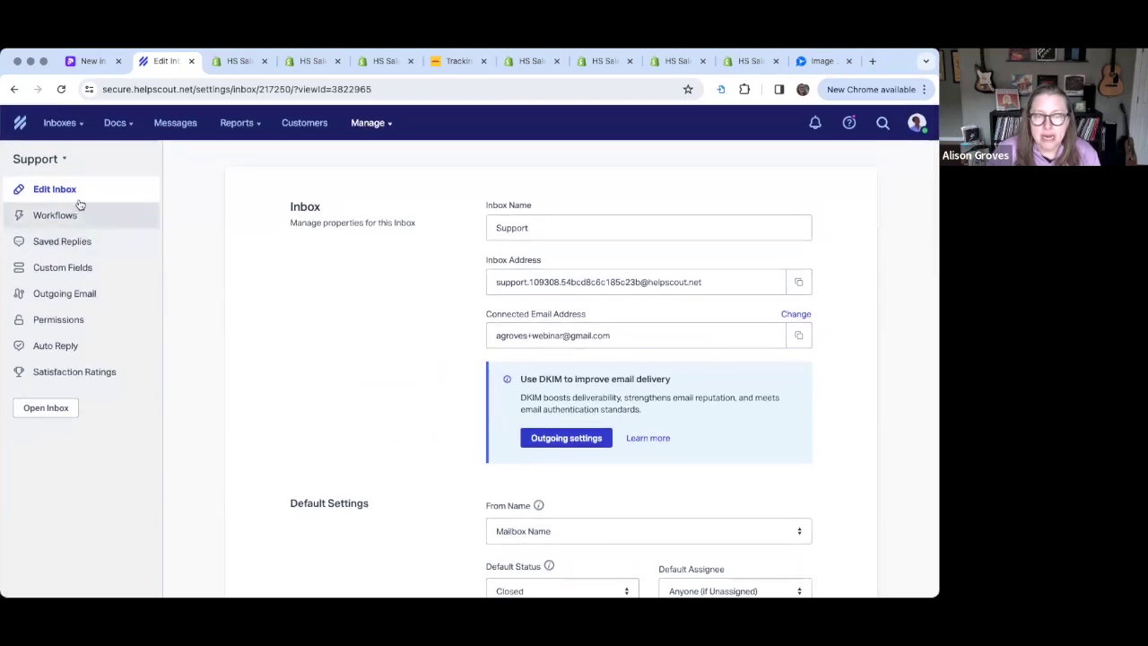
scroll(288, 278, down, 5)
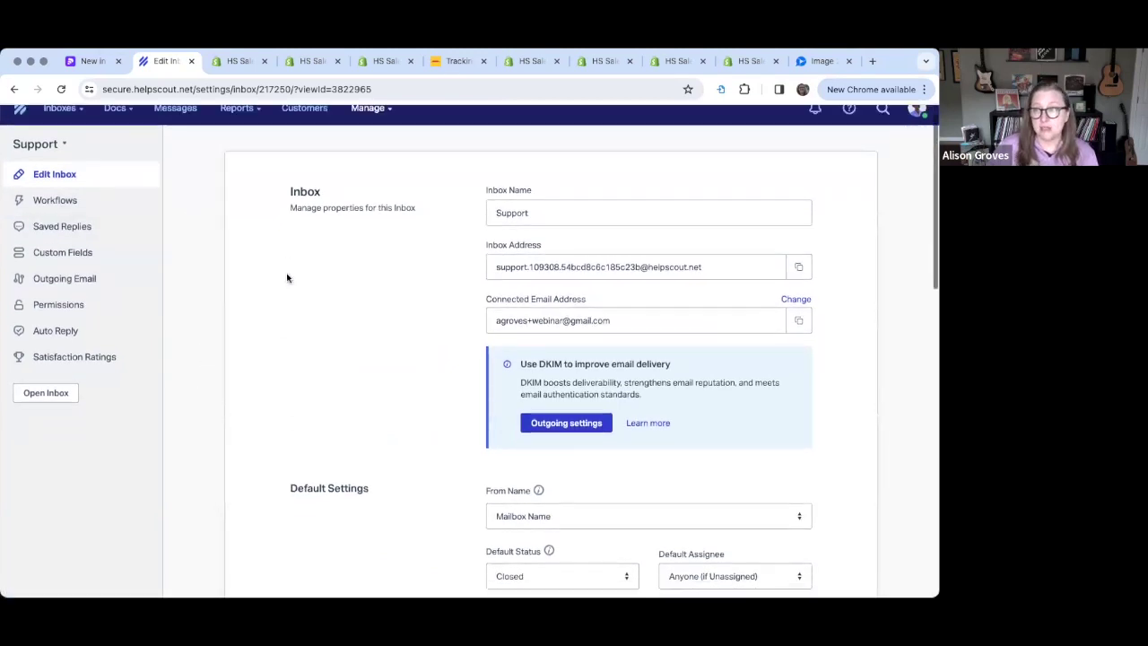
scroll(287, 278, down, 4)
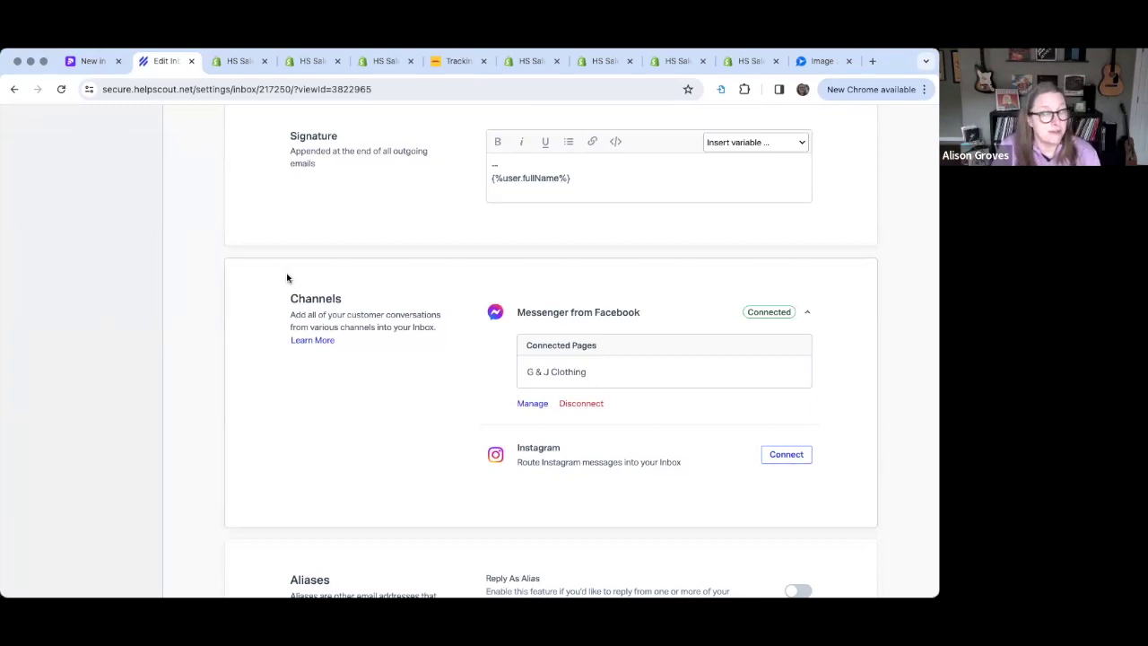
scroll(287, 278, up, 6)
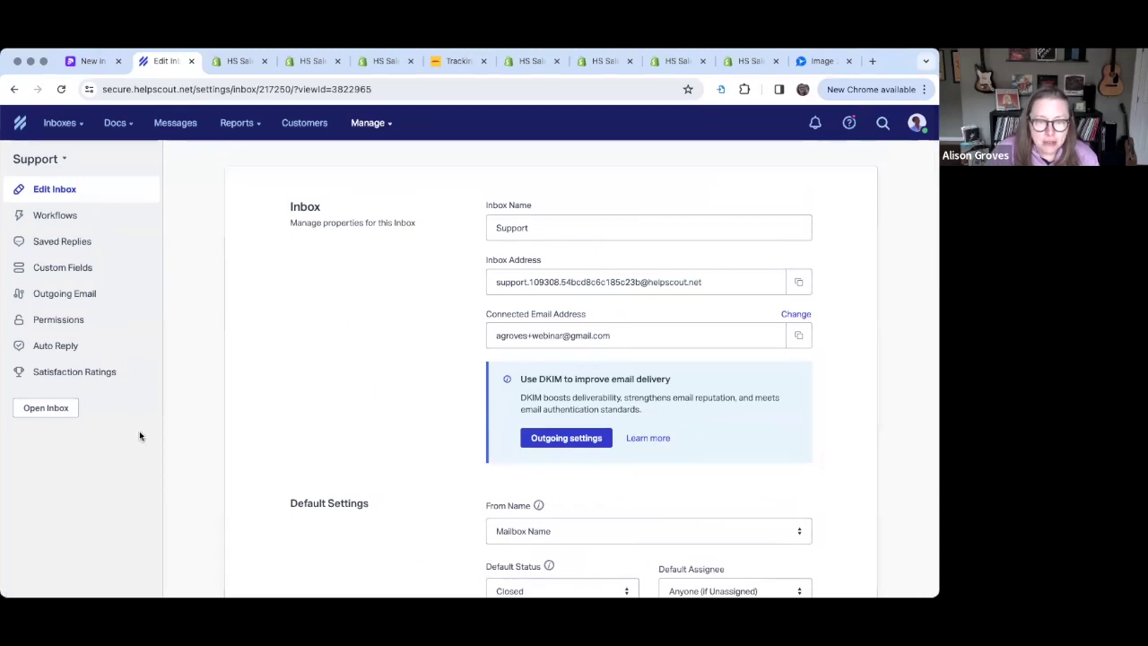
Return to the Support inbox, open the Wholesale supplier conversation, and show its summary and custom fields.
click(46, 407)
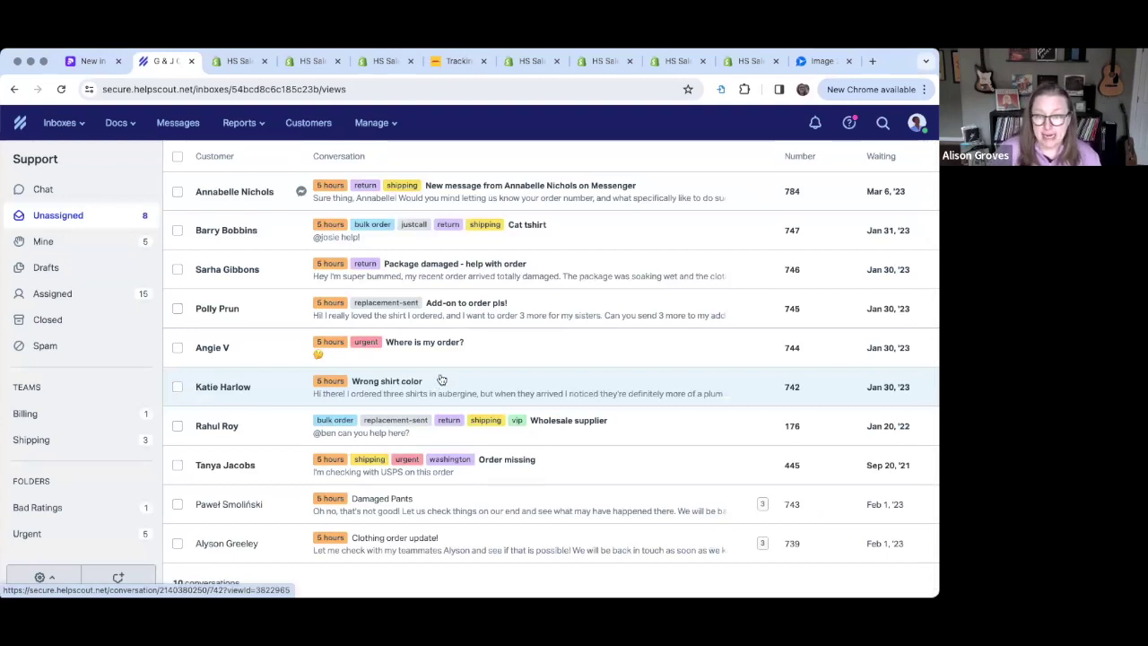
click(585, 429)
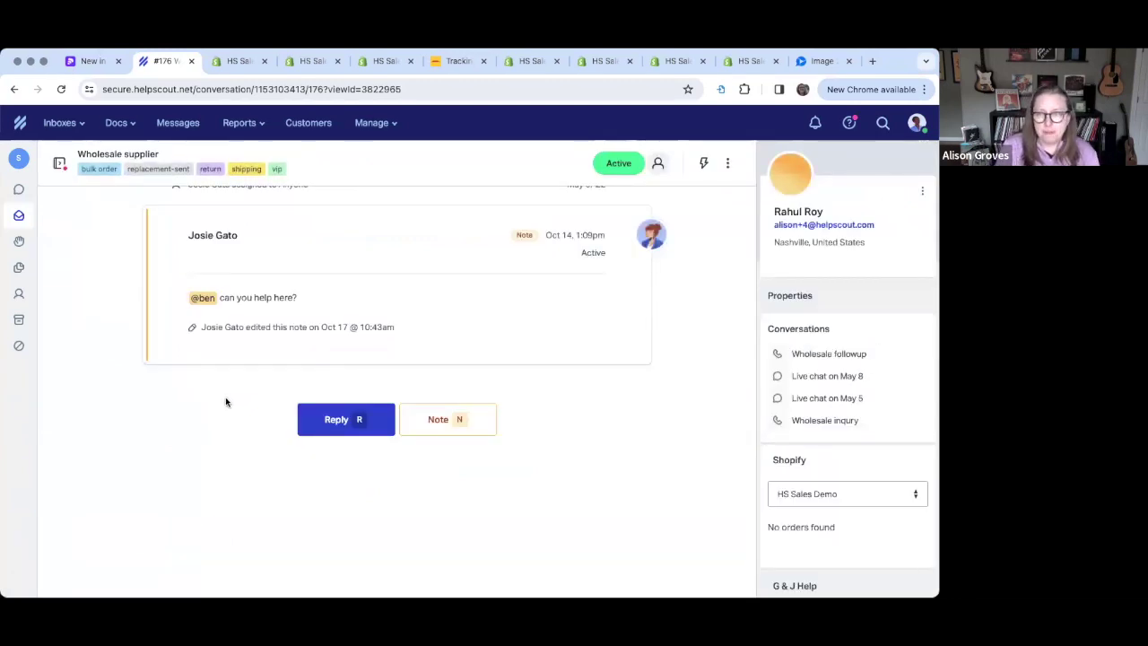
click(59, 164)
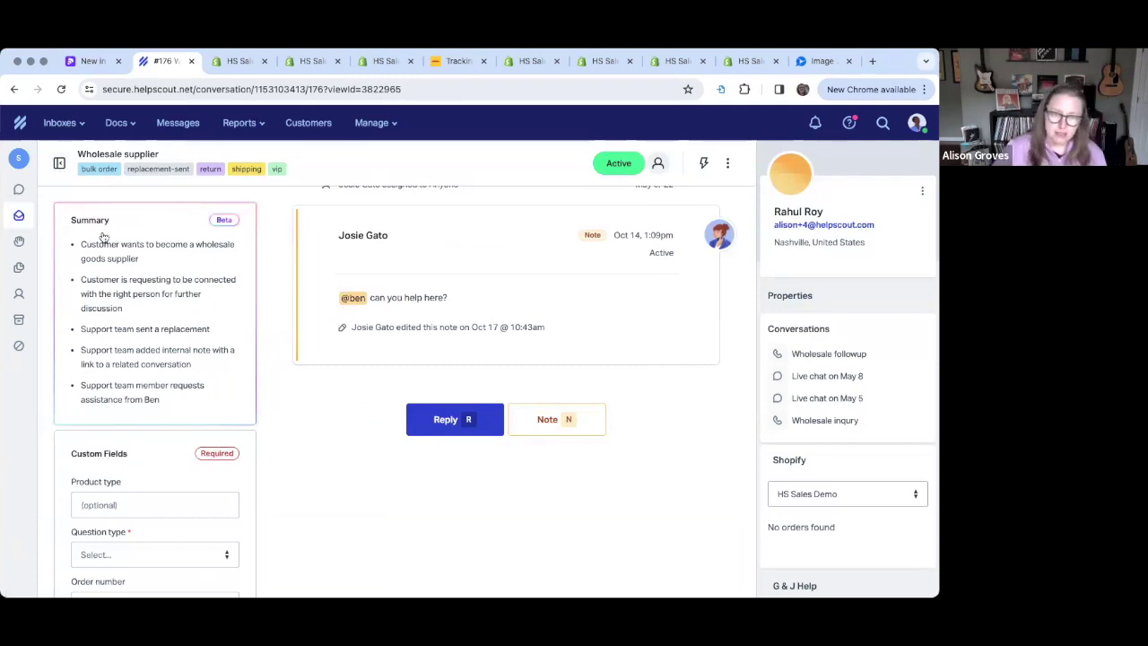
Look through the Wholesale supplier conversation's custom fields and highlight all the bullet points of its beta Summary.
scroll(128, 299, down, 1)
scroll(128, 296, down, 3)
scroll(129, 299, up, 4)
scroll(129, 301, up, 1)
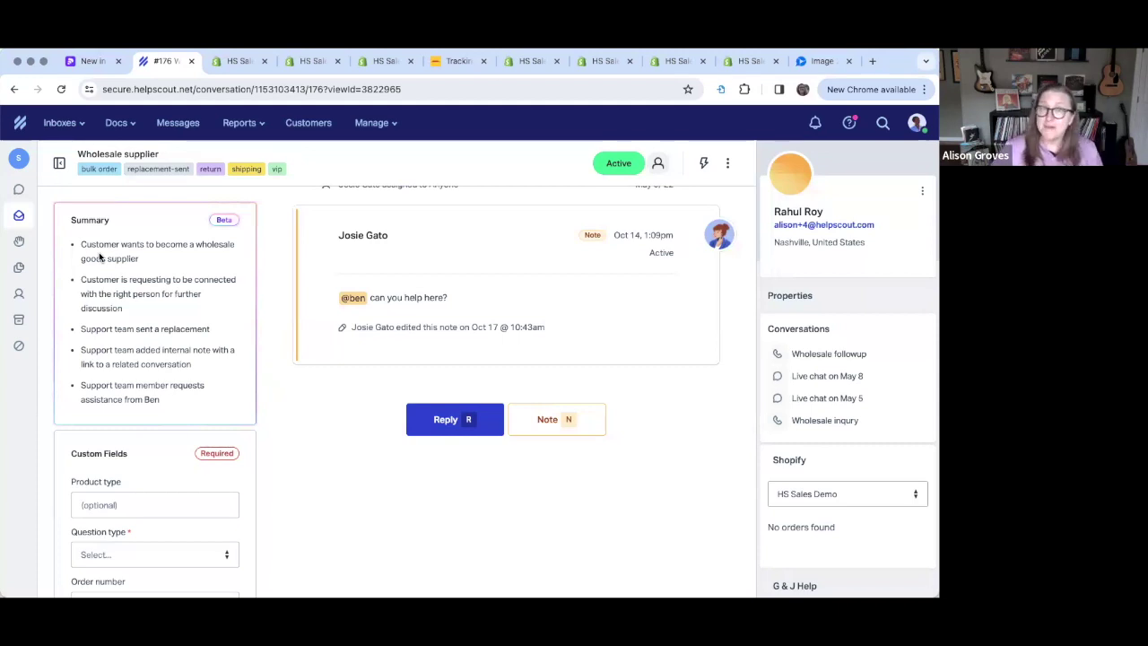
drag(176, 402, 78, 247)
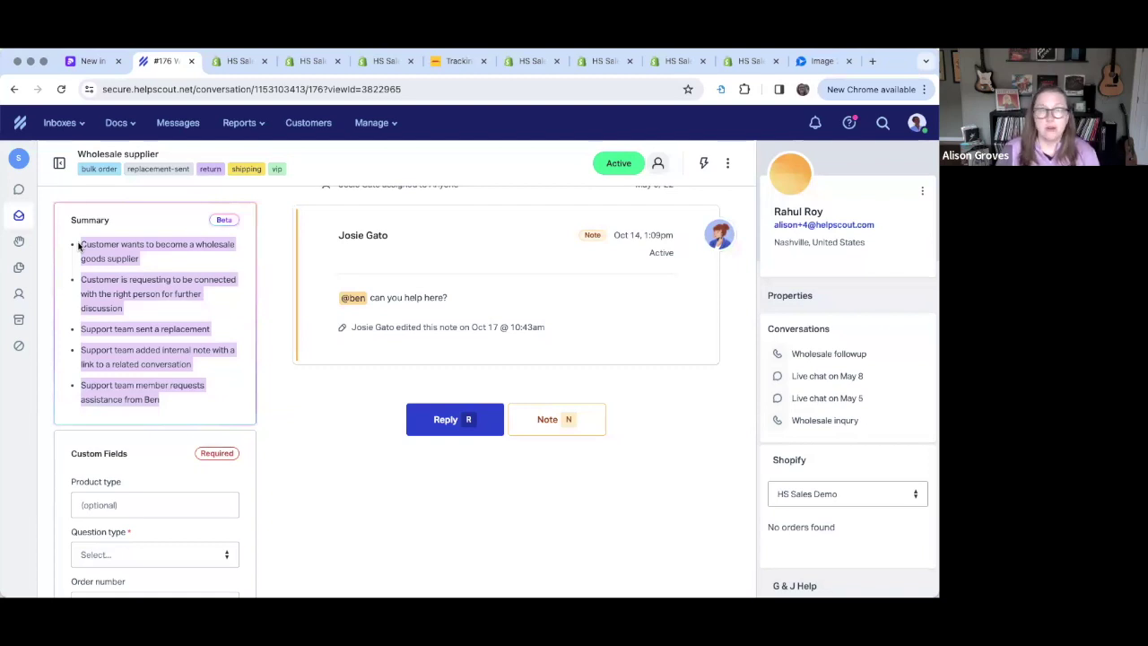
Clear the Summary highlight and review the Wholesale supplier conversation's messages and internal notes through to the latest note.
click(226, 307)
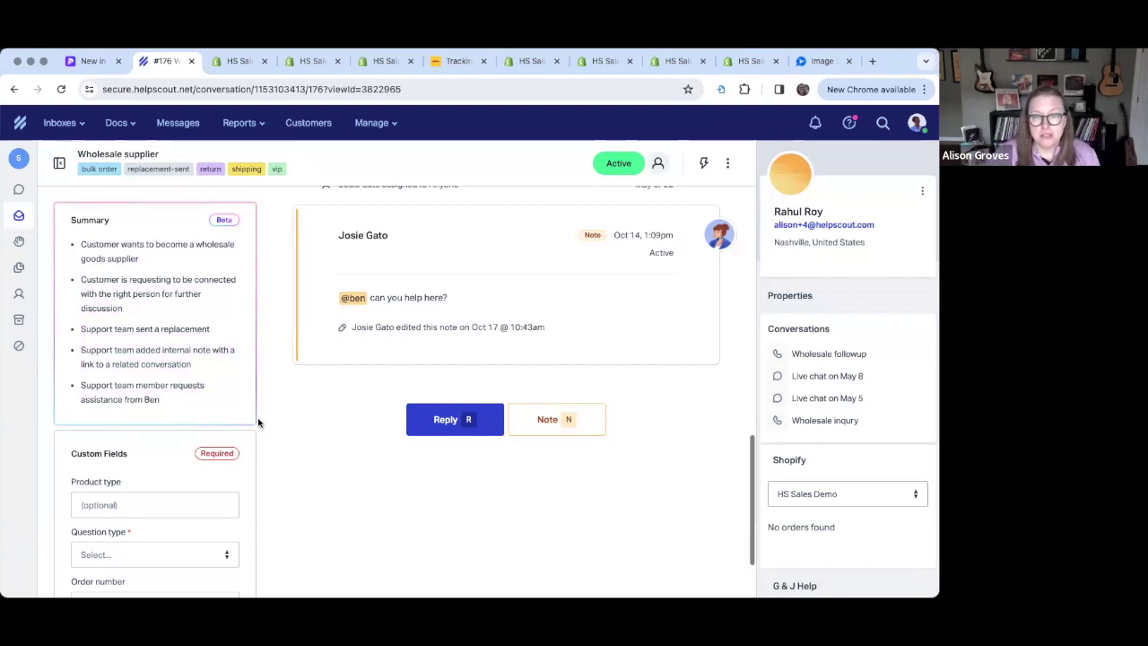
scroll(308, 456, up, 2)
scroll(308, 456, up, 15)
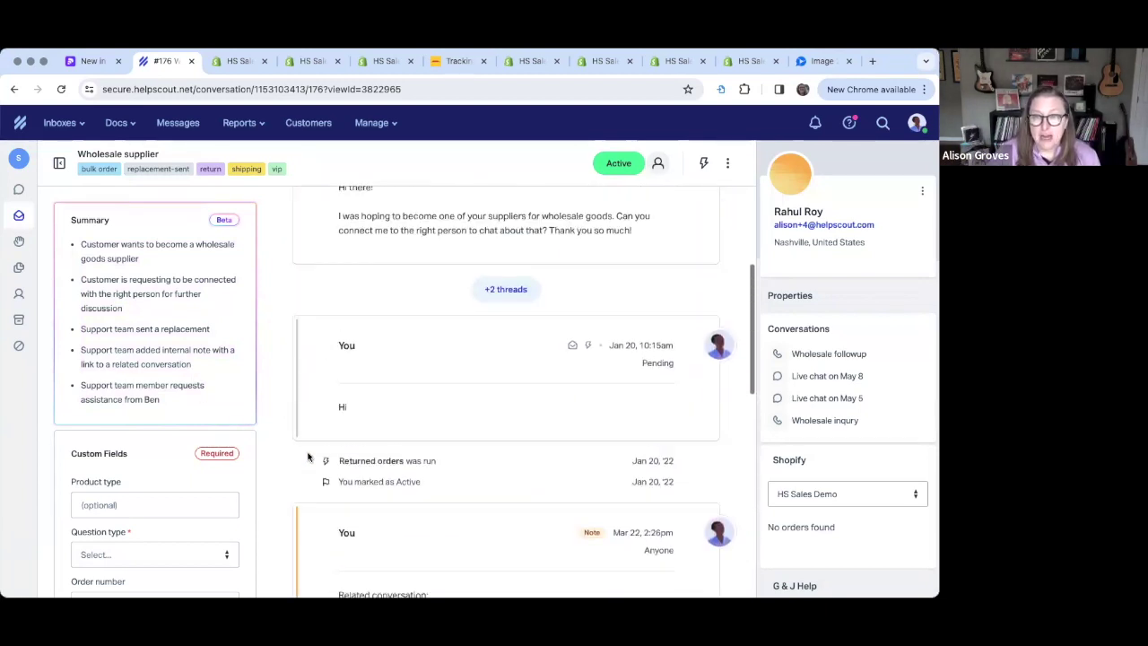
scroll(308, 456, down, 15)
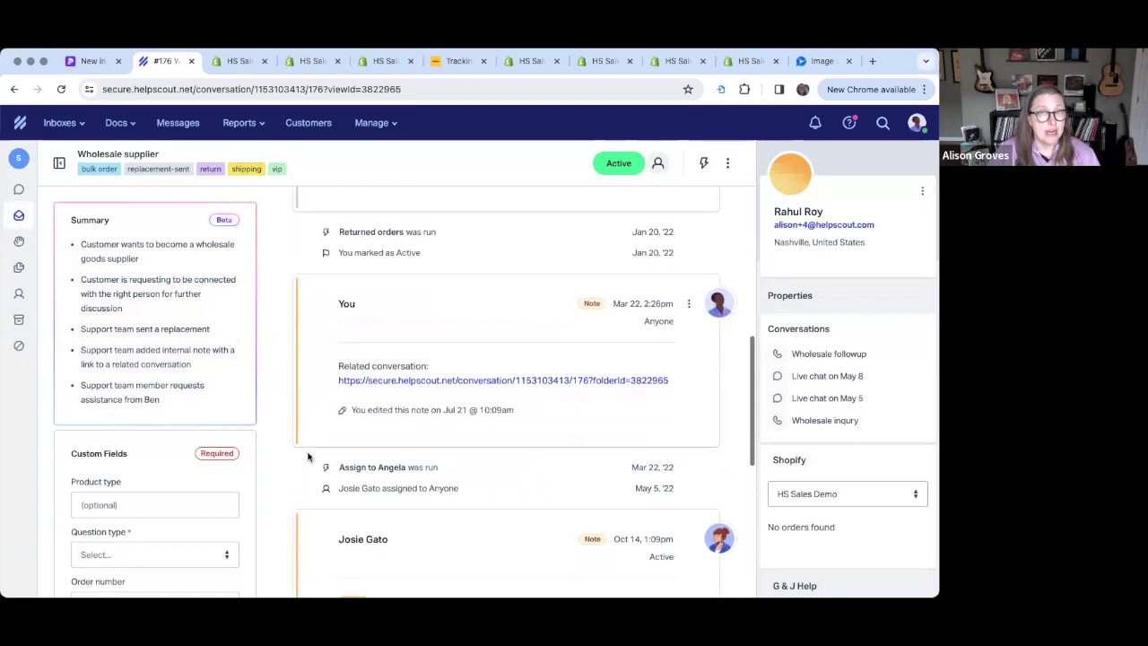
scroll(307, 456, down, 3)
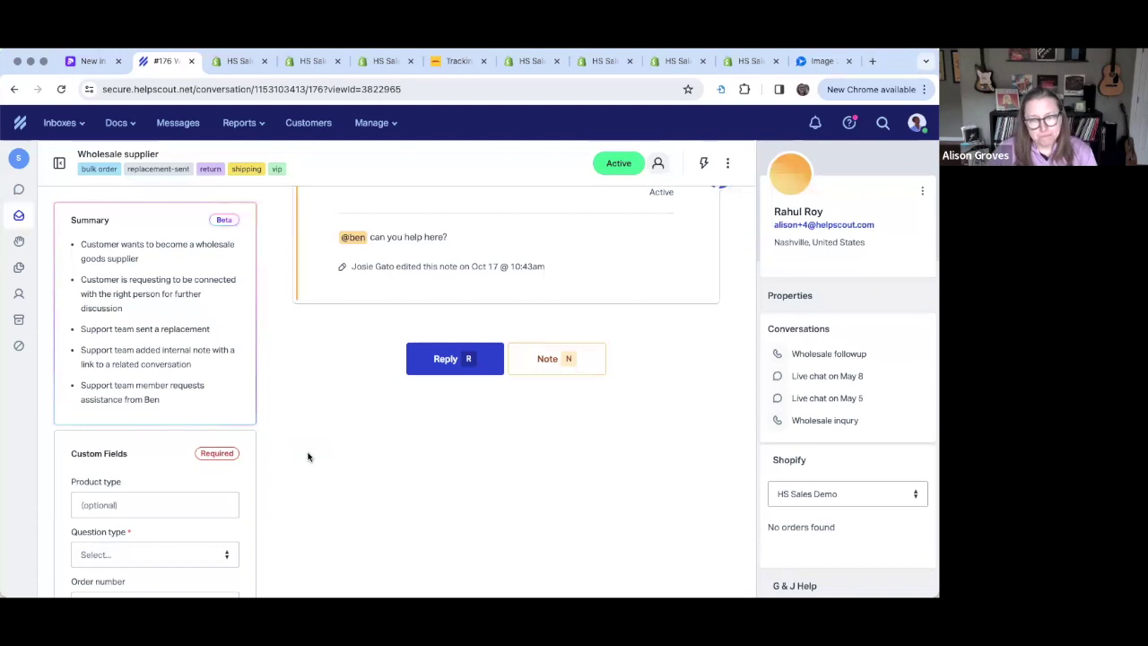
Start a reply reading "rite something good here" and replace it with AI assist's spelling and grammar correction.
click(435, 368)
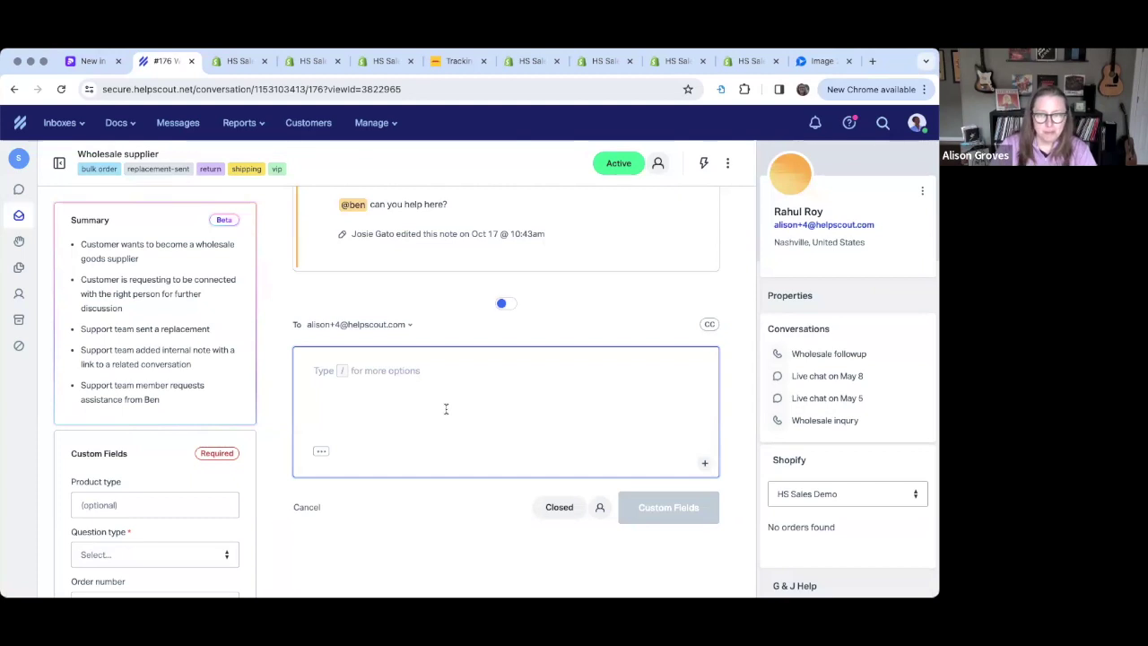
text(rite something good here)
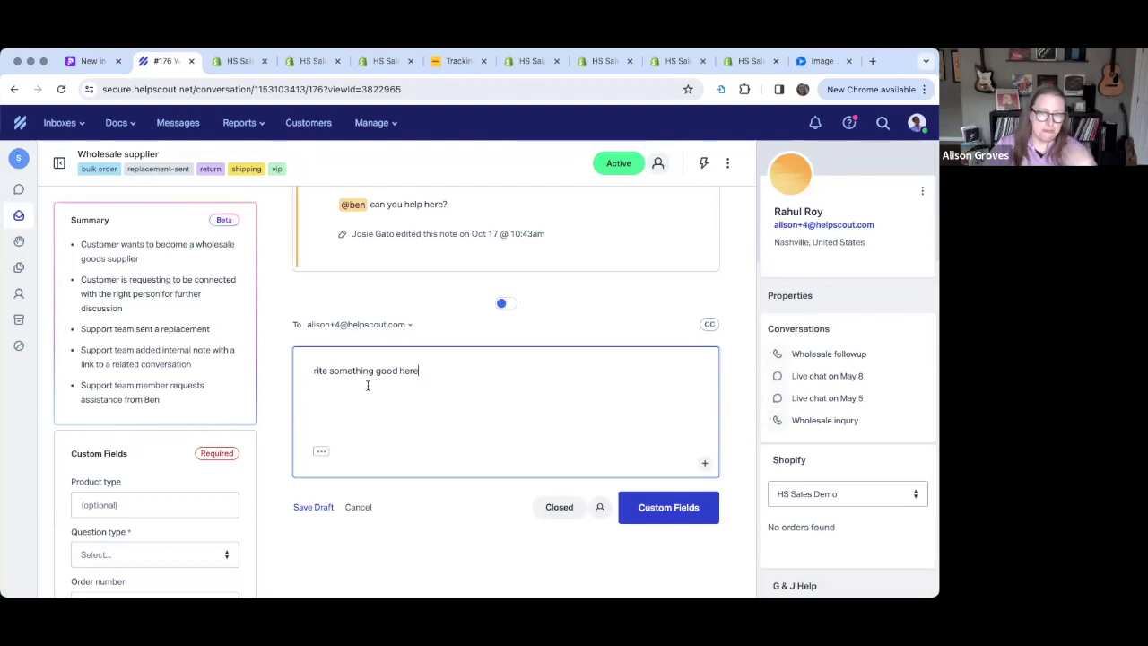
drag(309, 369, 439, 369)
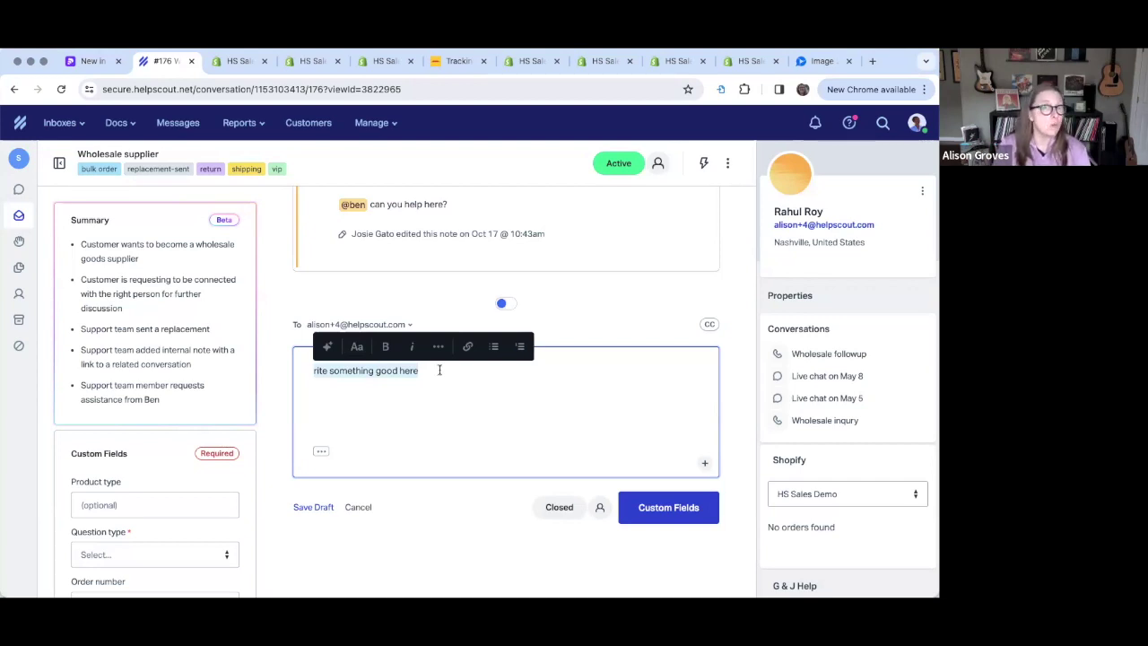
click(329, 355)
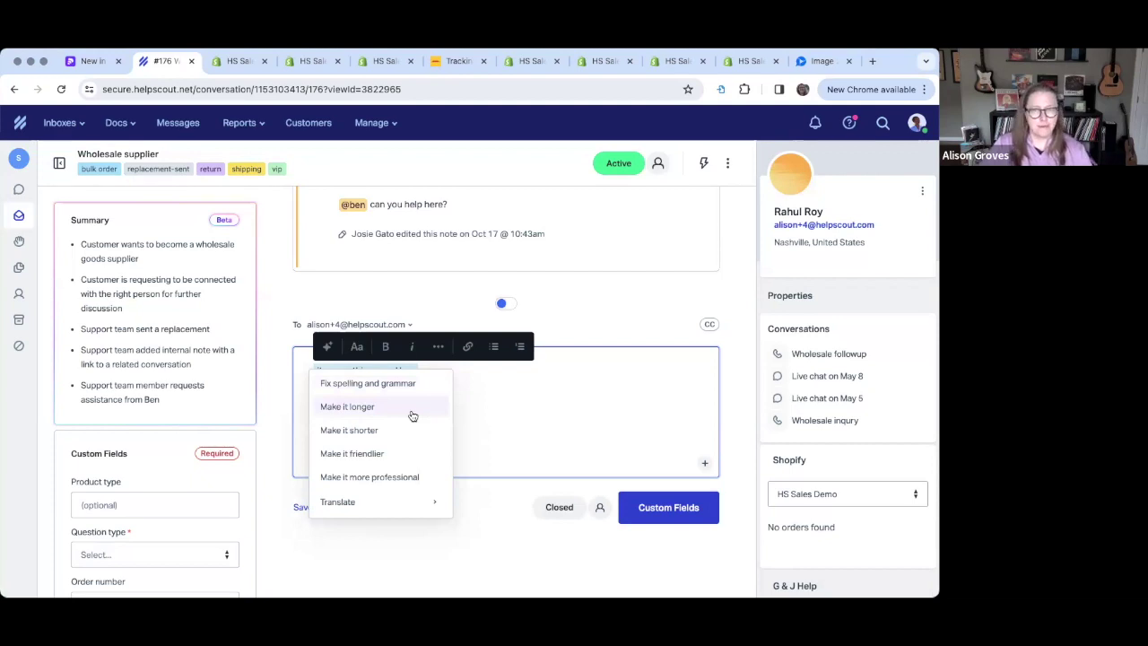
click(428, 503)
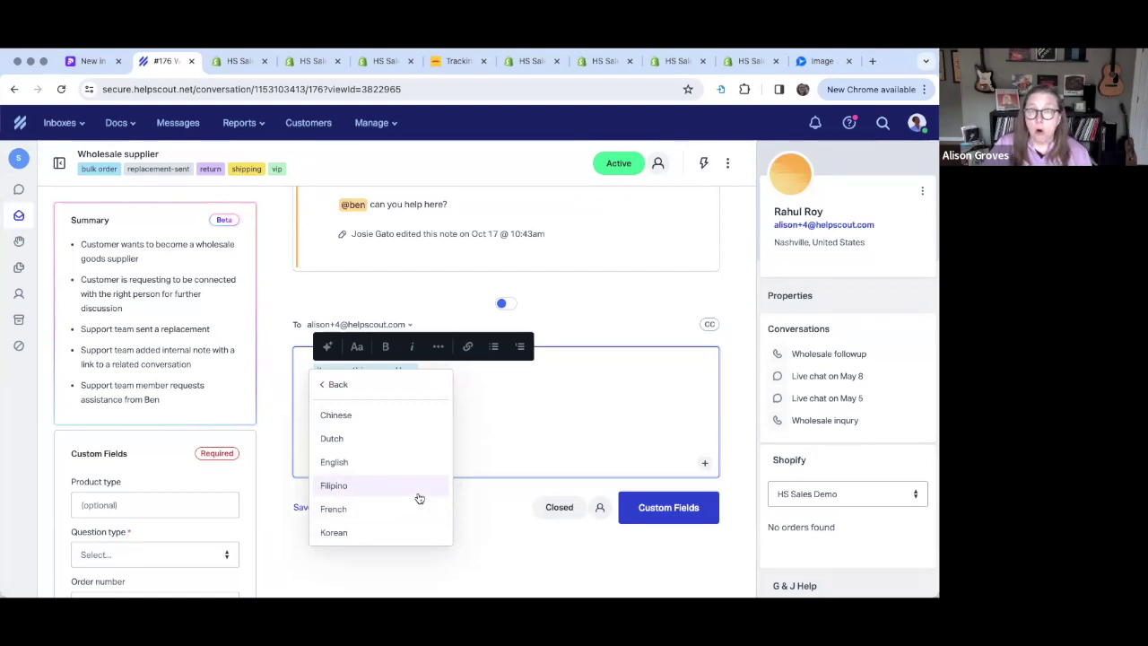
click(325, 385)
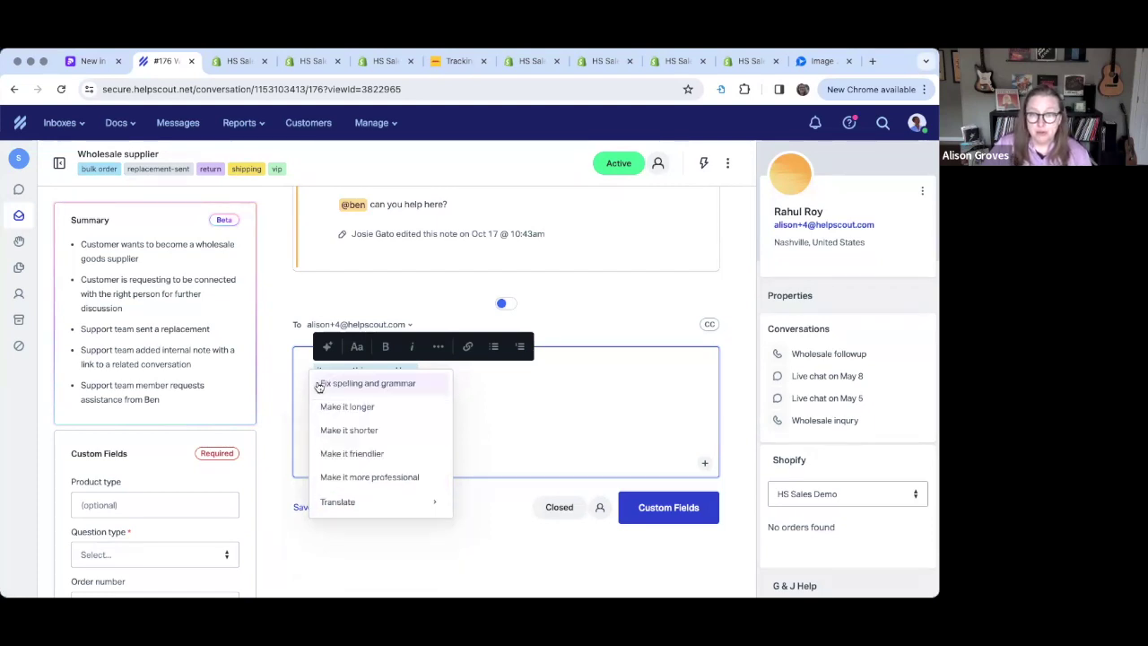
click(405, 384)
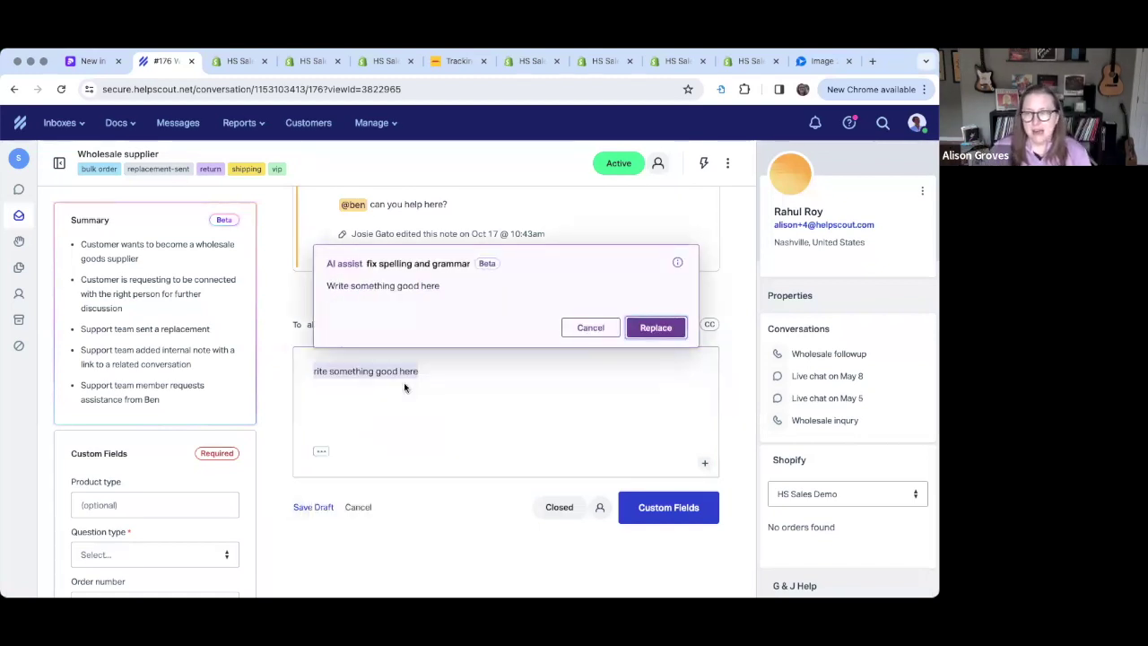
click(643, 331)
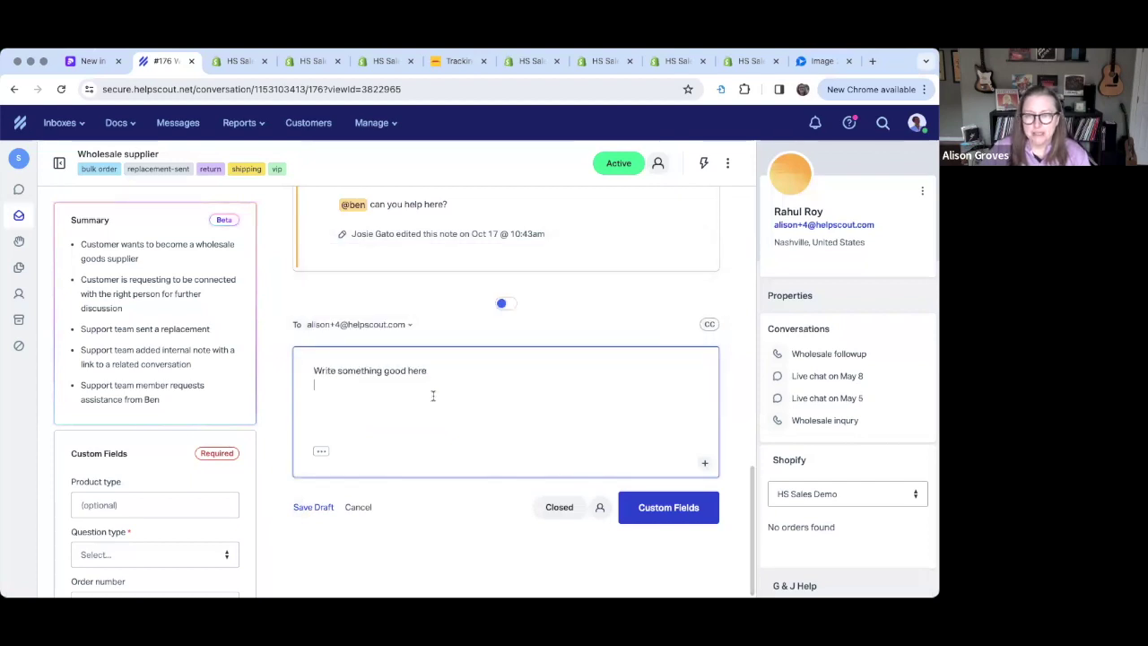
Translate the reply text "Write something good here" into Spanish with AI assist and replace the original.
drag(430, 371, 294, 372)
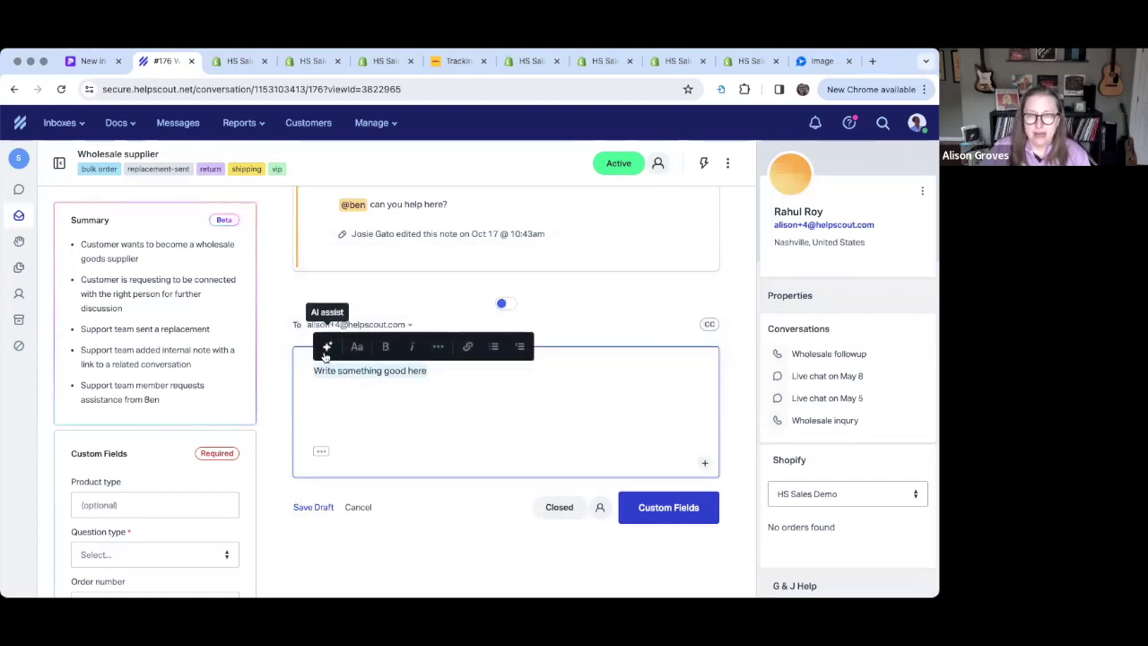
click(326, 350)
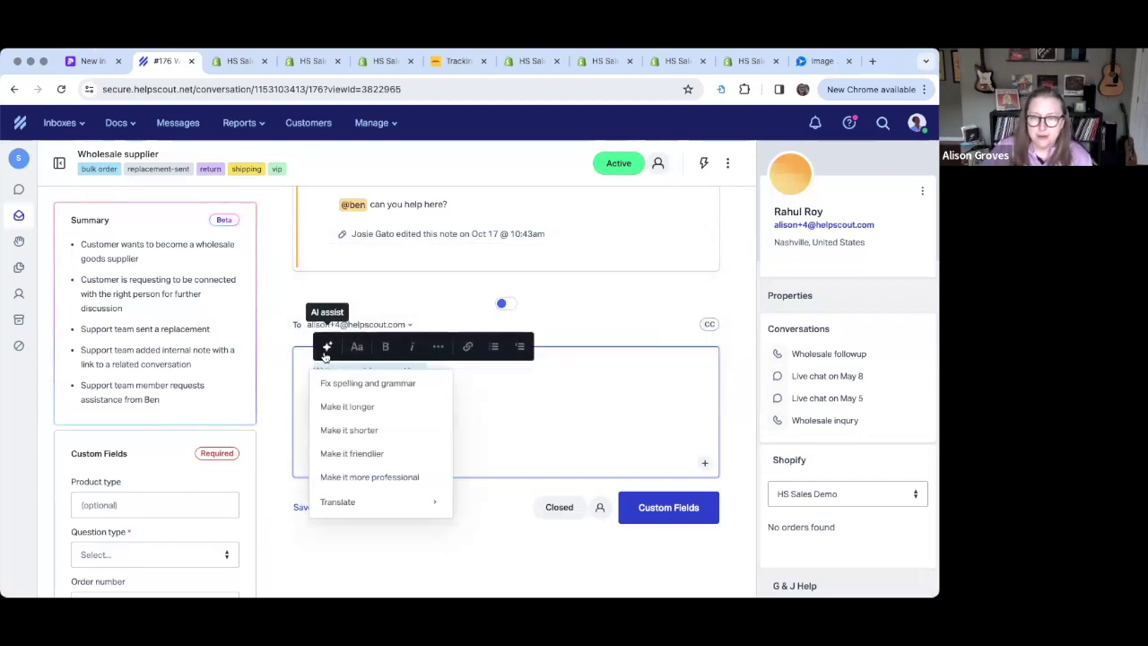
click(364, 508)
scroll(364, 461, down, 3)
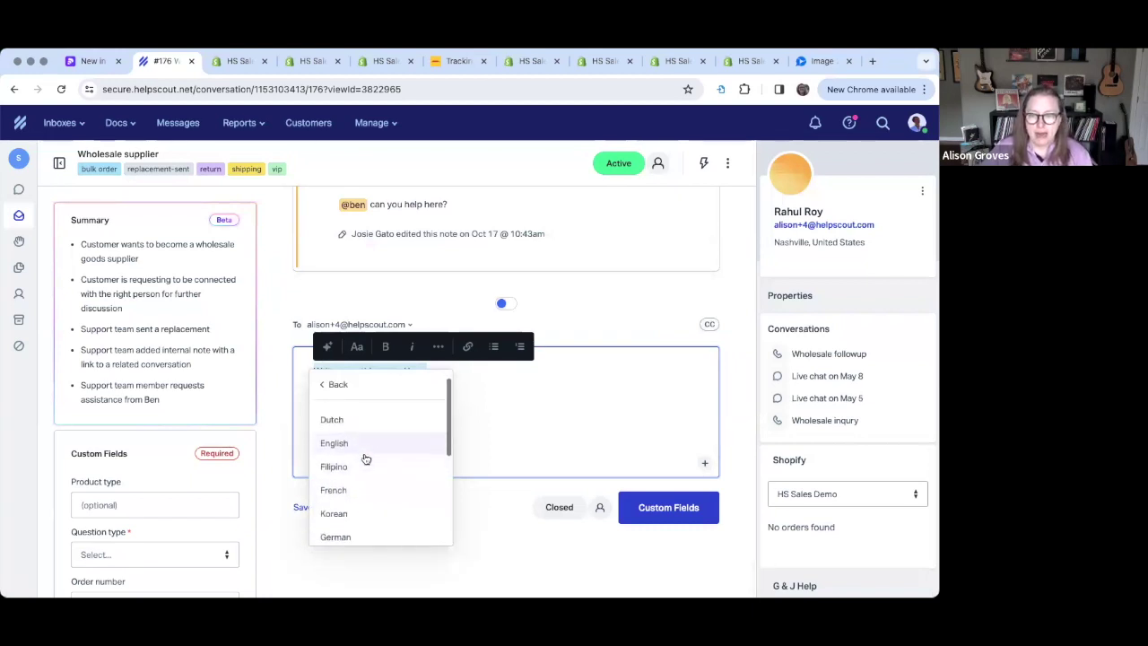
scroll(364, 459, down, 3)
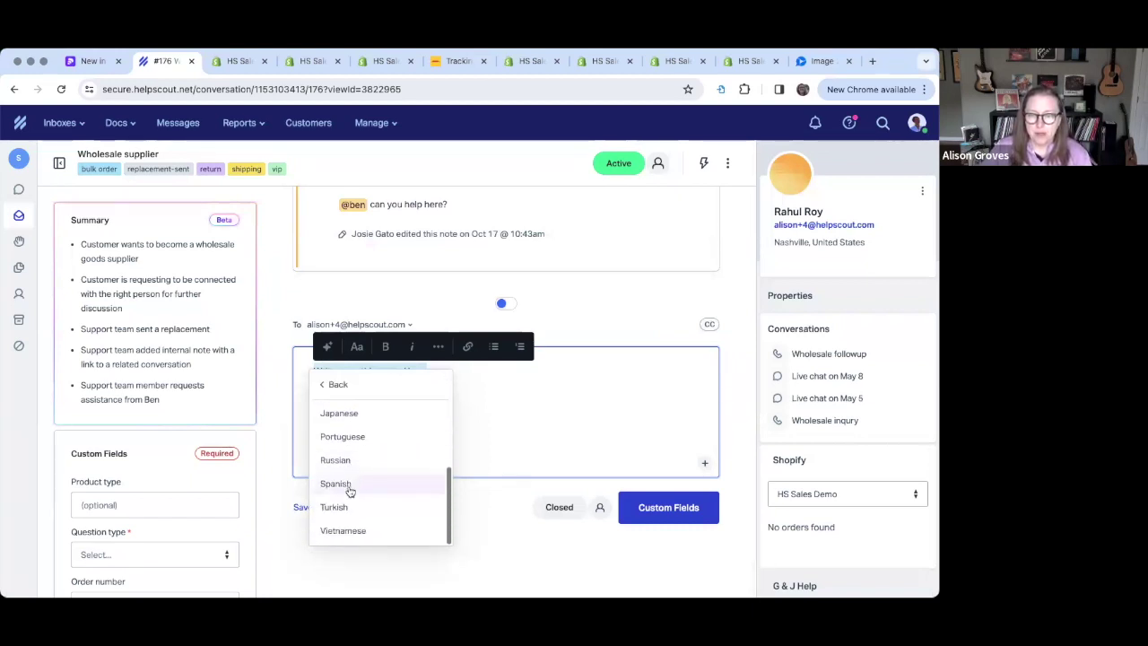
click(361, 486)
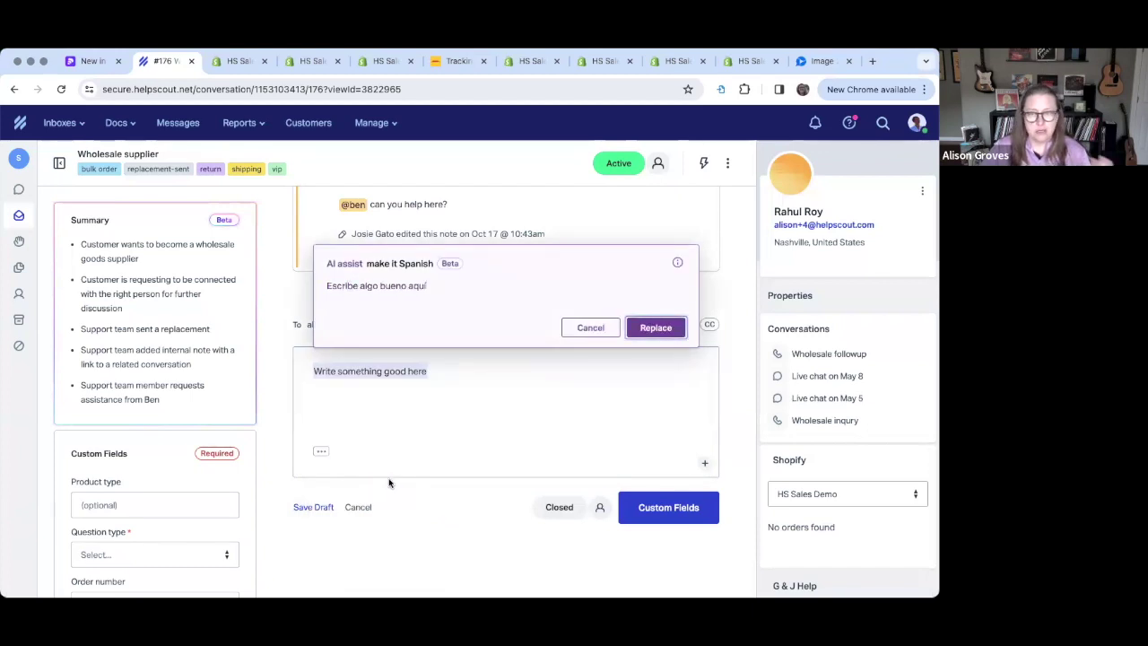
click(649, 334)
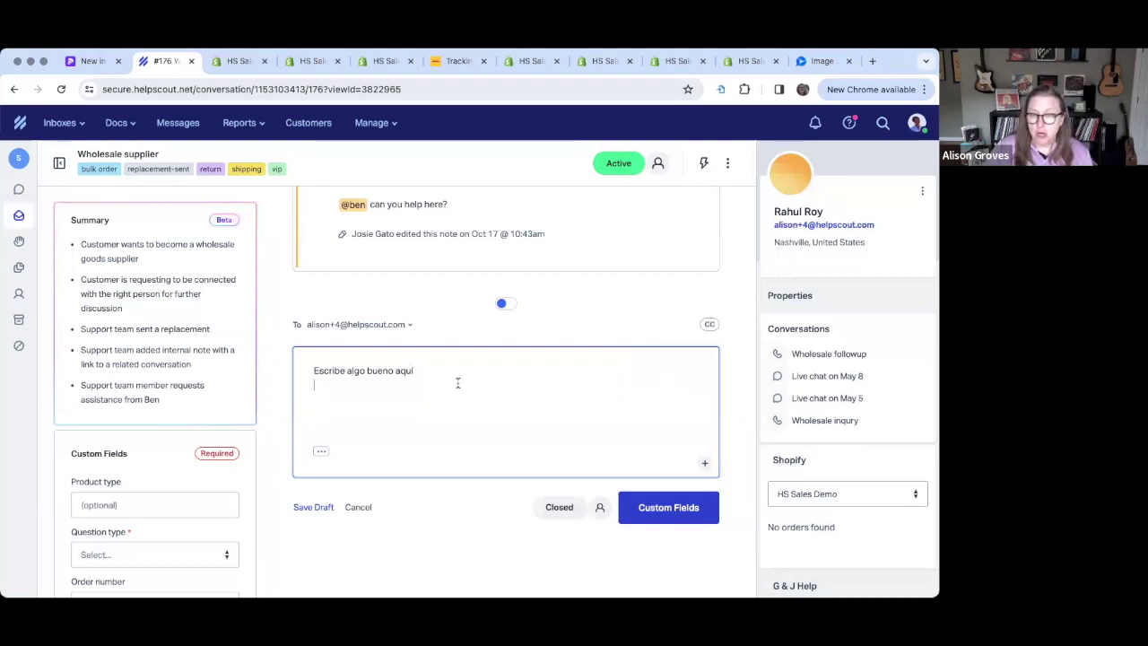
Check the AI assist options for the Spanish reply text, close them, and delete the text from the reply.
drag(414, 370, 305, 369)
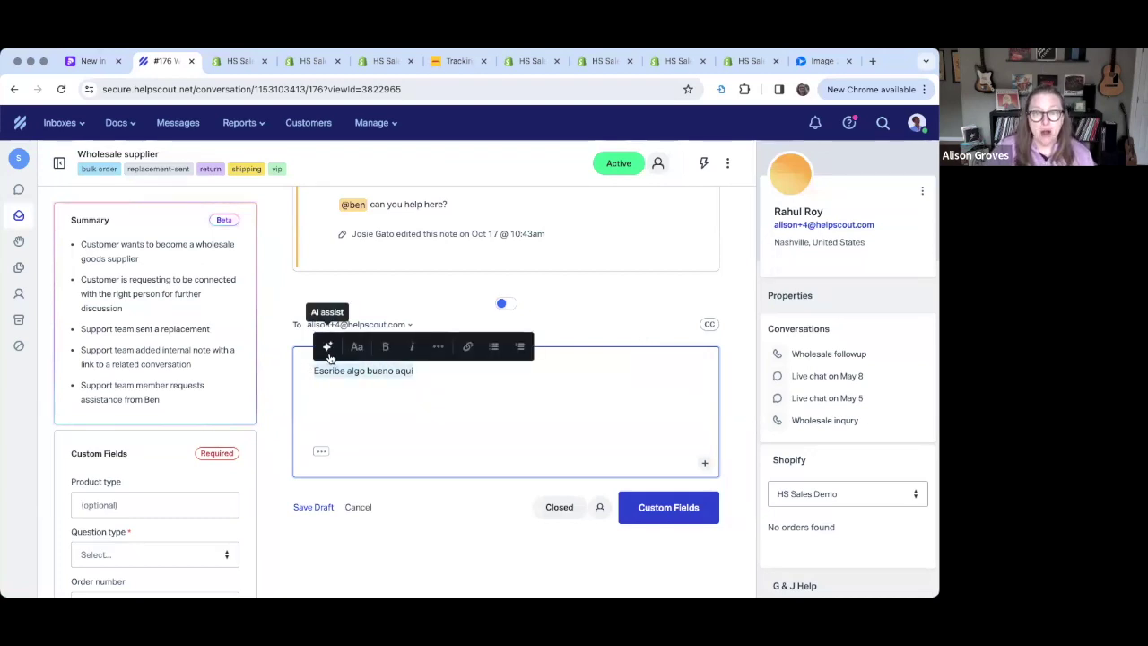
click(329, 350)
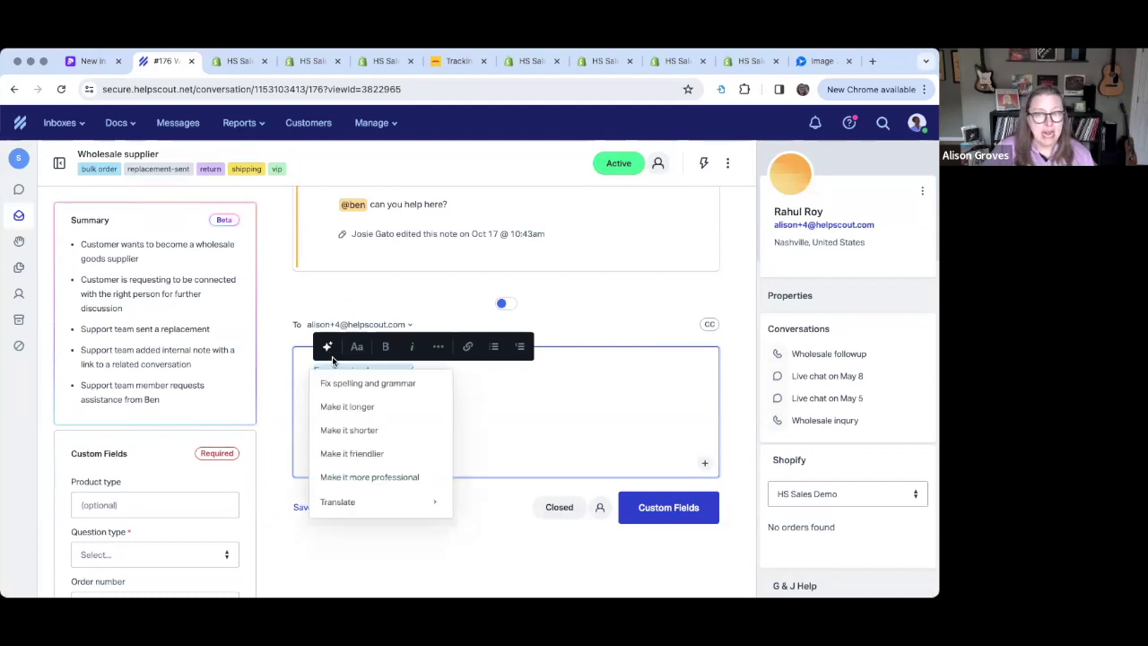
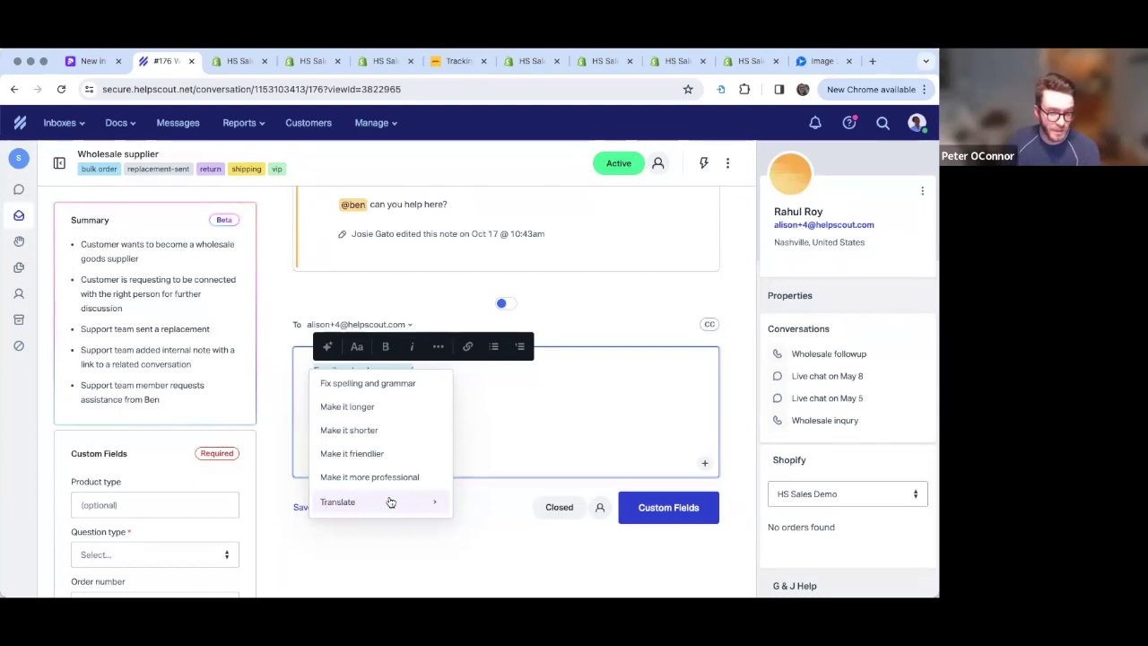
click(516, 422)
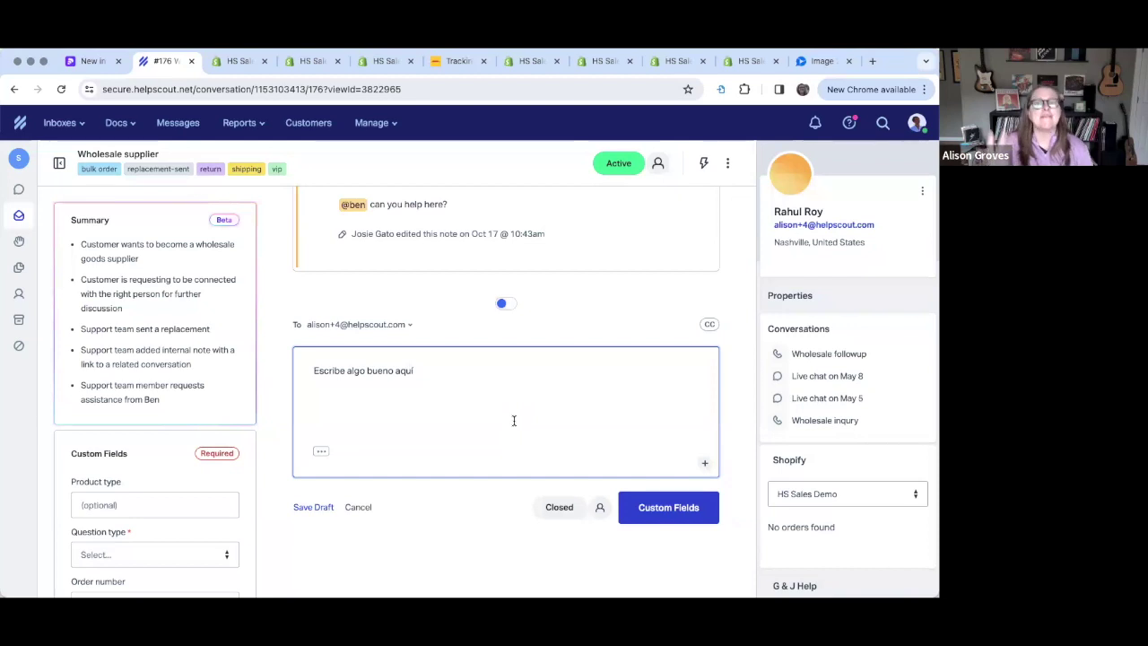
drag(274, 366, 392, 370)
drag(466, 375, 293, 368)
key(BackSpace)
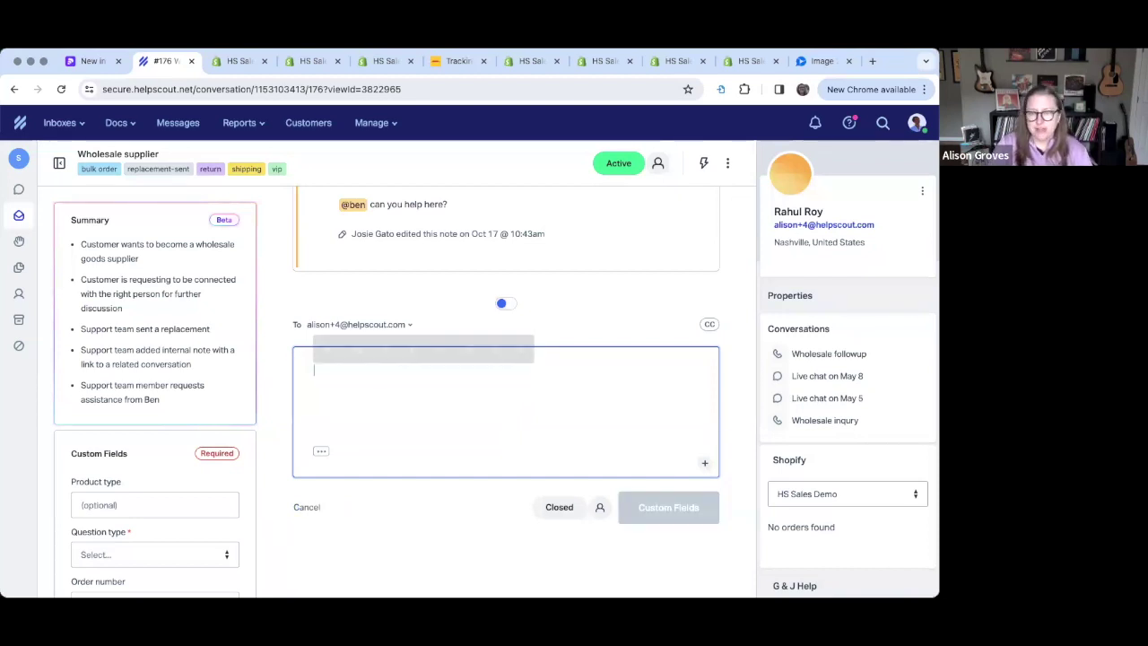
Search the saved replies for "ship" from the reply editor and insert "Shipping: Order tracking" into the reply.
text(/)
key(Down)
key(Down)
key(Down)
key(Down)
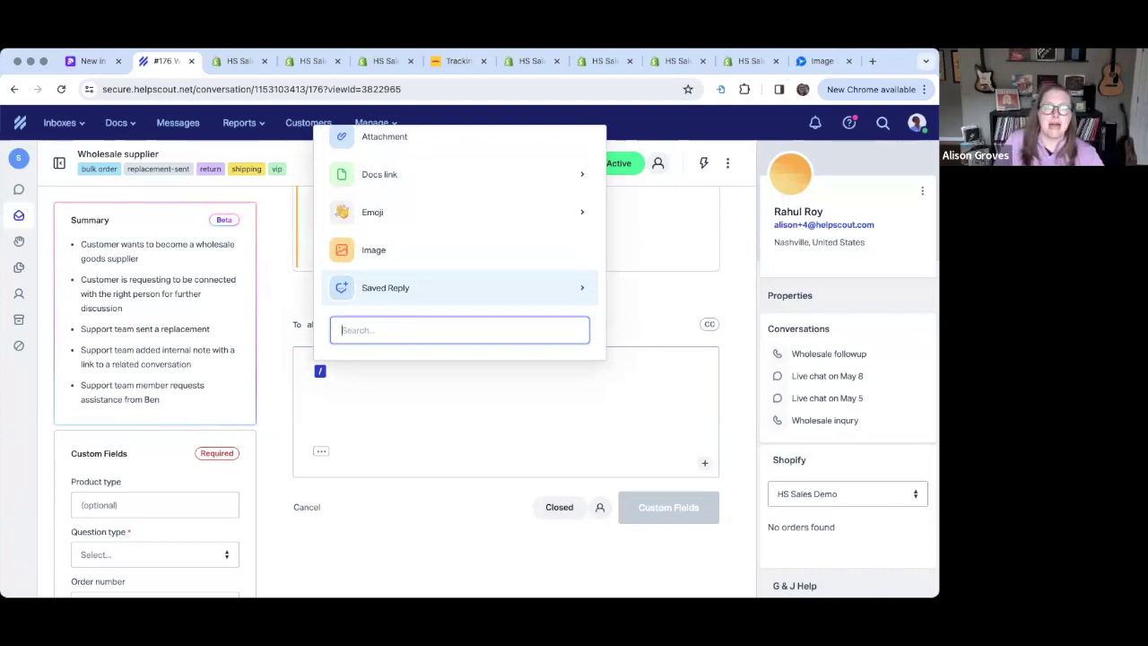
key(Return)
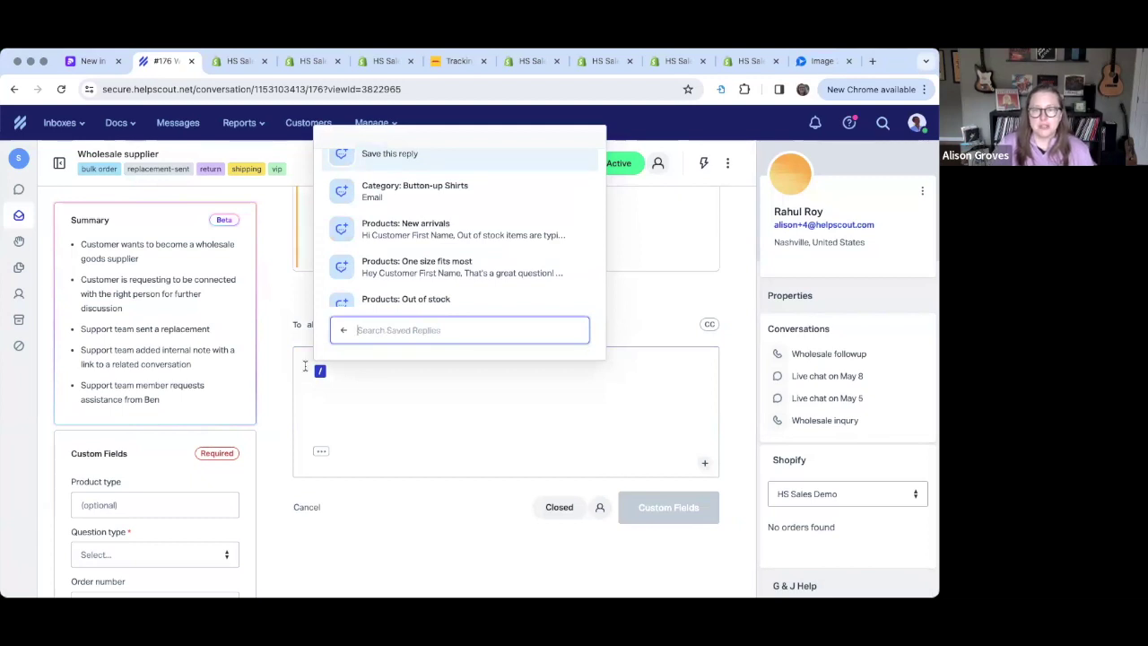
text(ship)
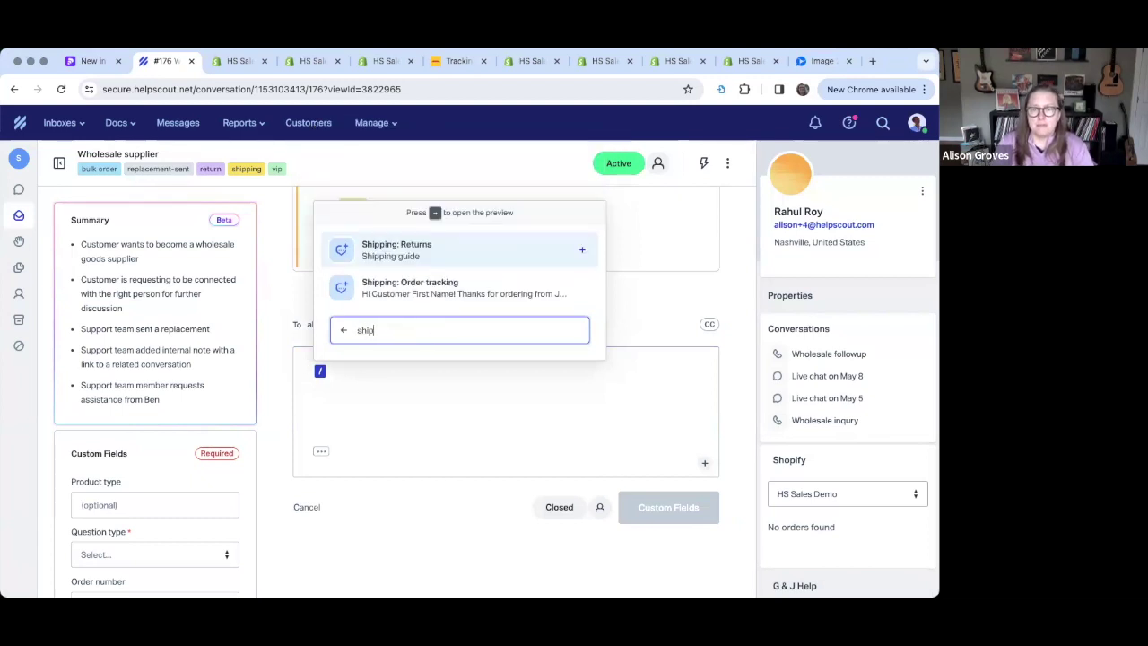
click(420, 299)
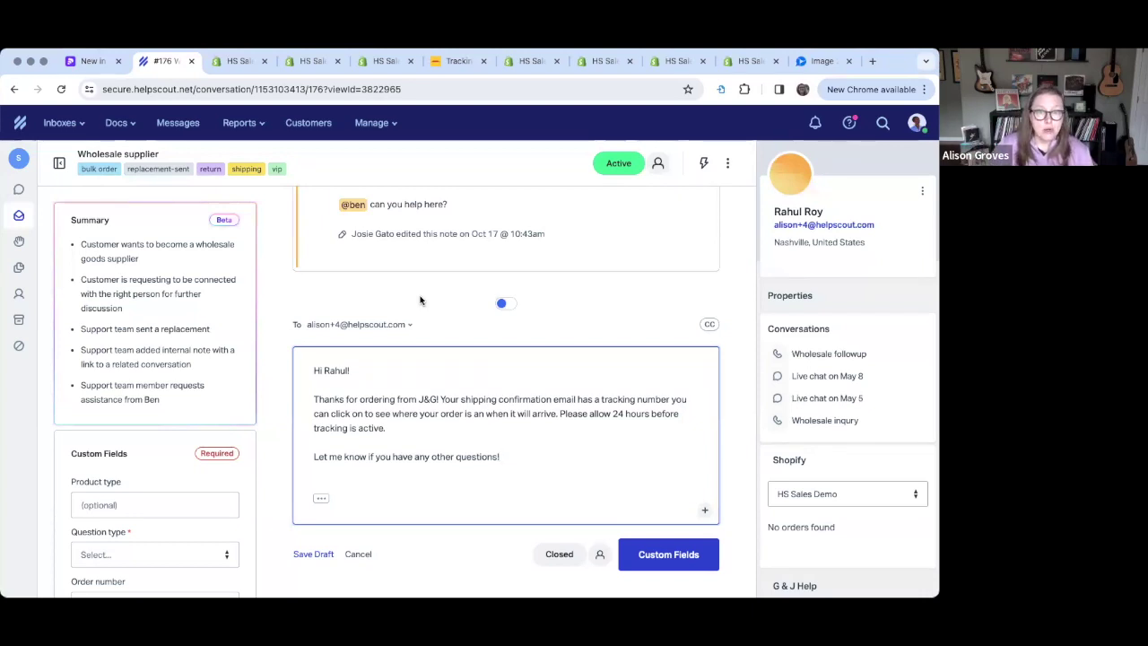
Open the Support inbox's Saved Replies settings to view the list of saved replies.
mouse_move(8, 395)
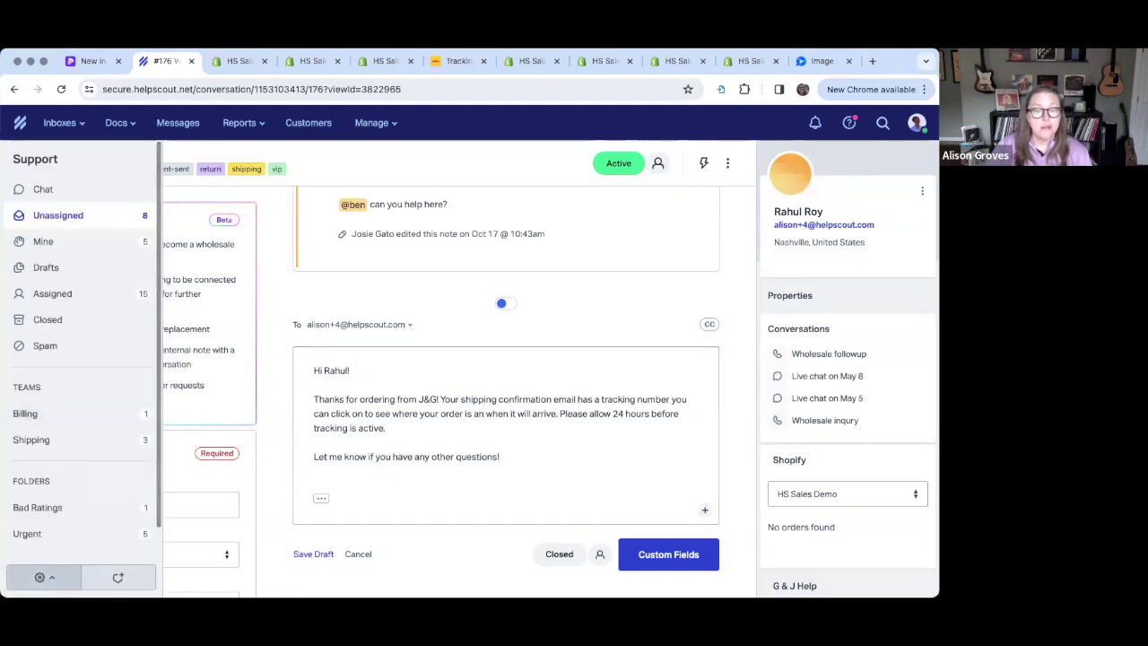
click(39, 577)
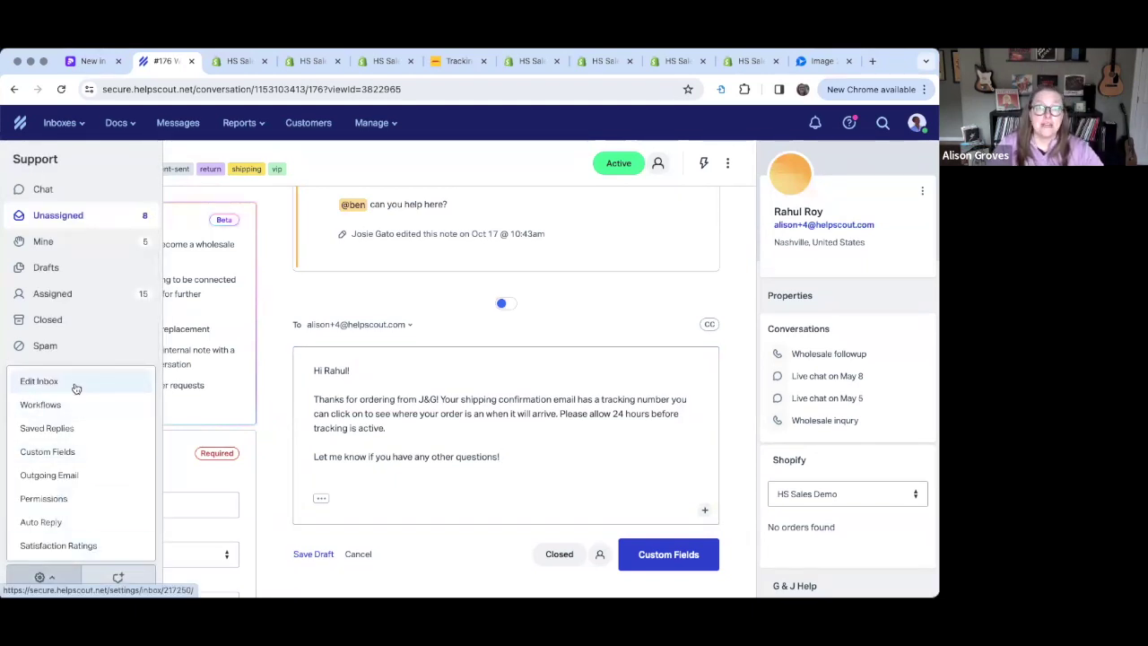
click(85, 435)
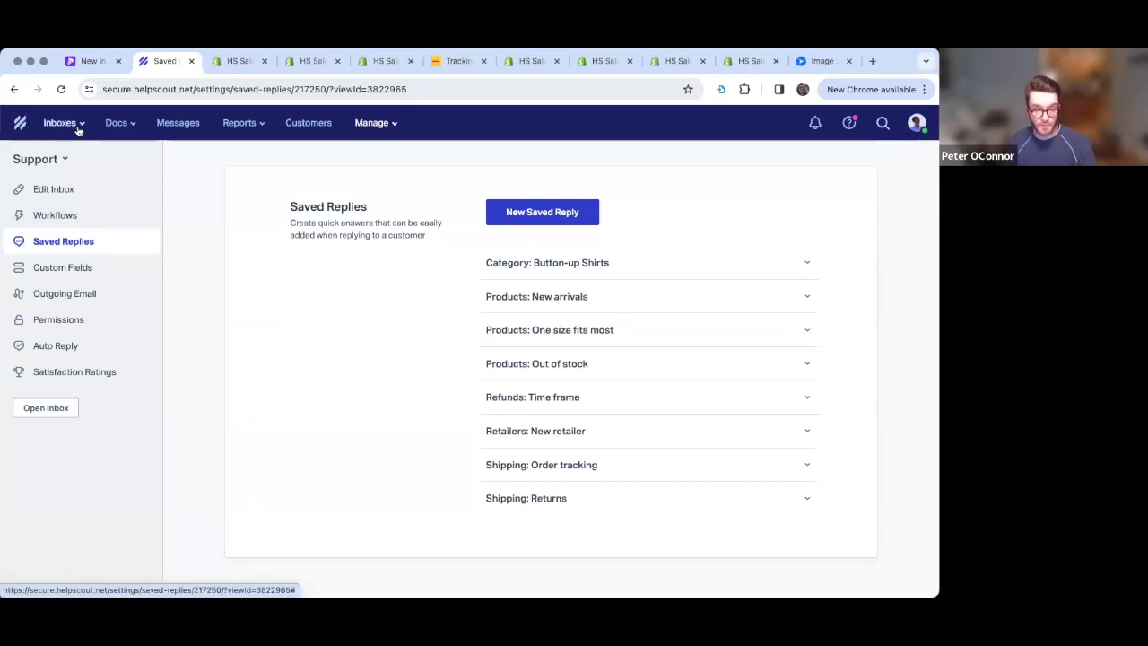
Return to the dashboard and open the Order missing conversation from the Support inbox's Unassigned conversations.
click(22, 126)
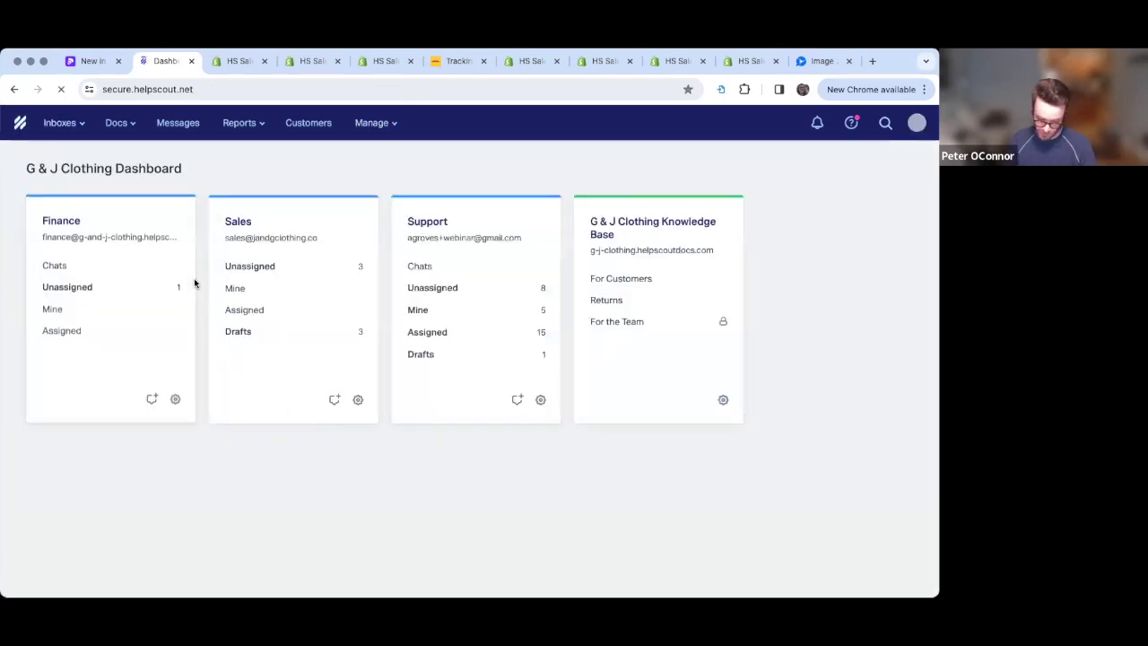
click(464, 290)
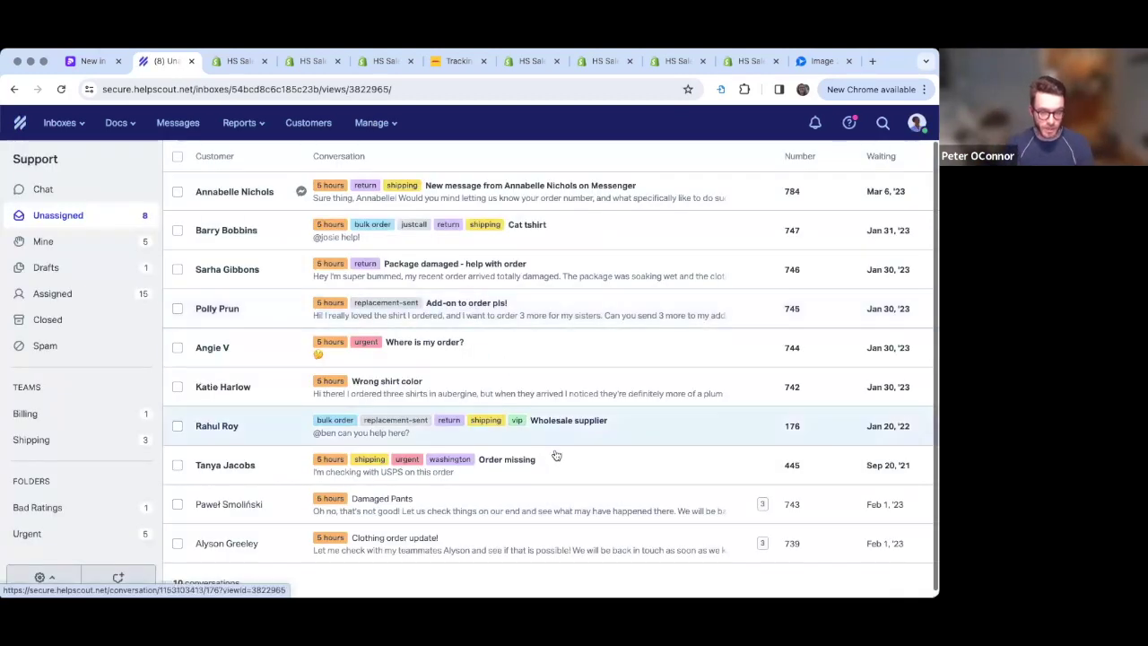
click(551, 447)
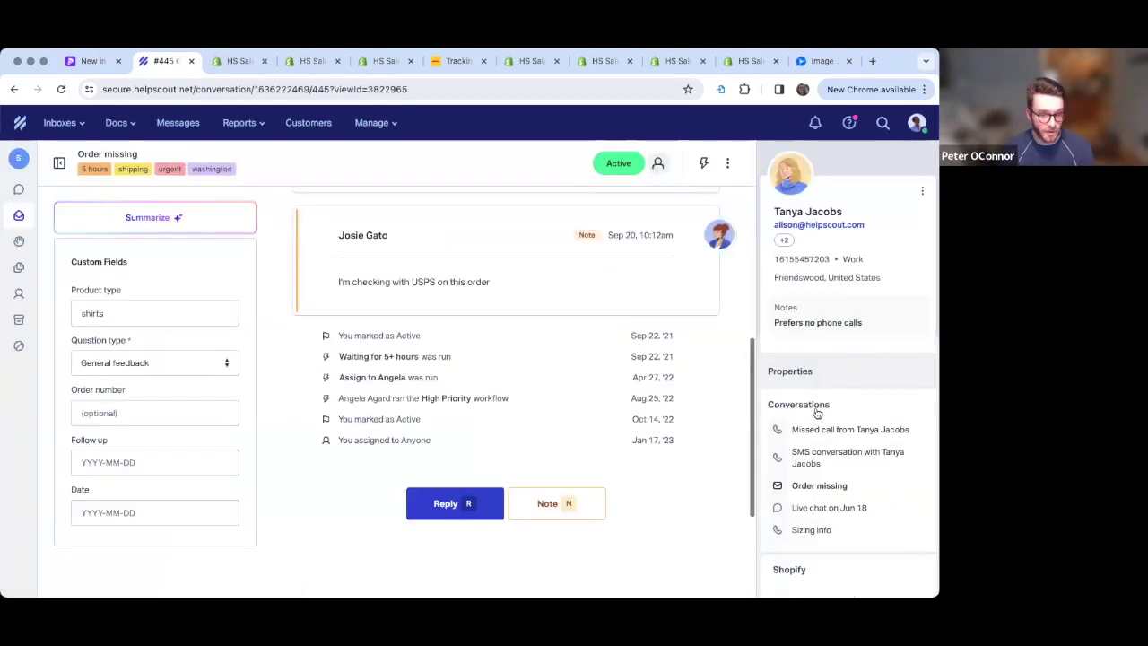
Show the full list of the customer's Shopify orders for the HS Sales Demo store.
scroll(817, 403, down, 2)
scroll(817, 413, down, 5)
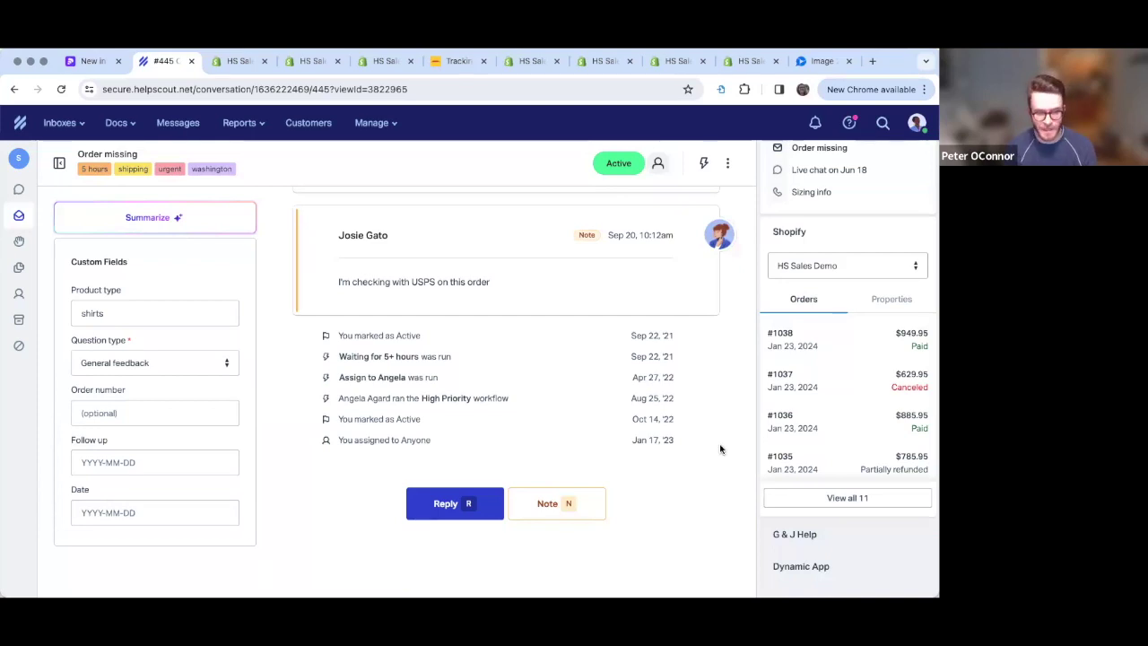
click(848, 500)
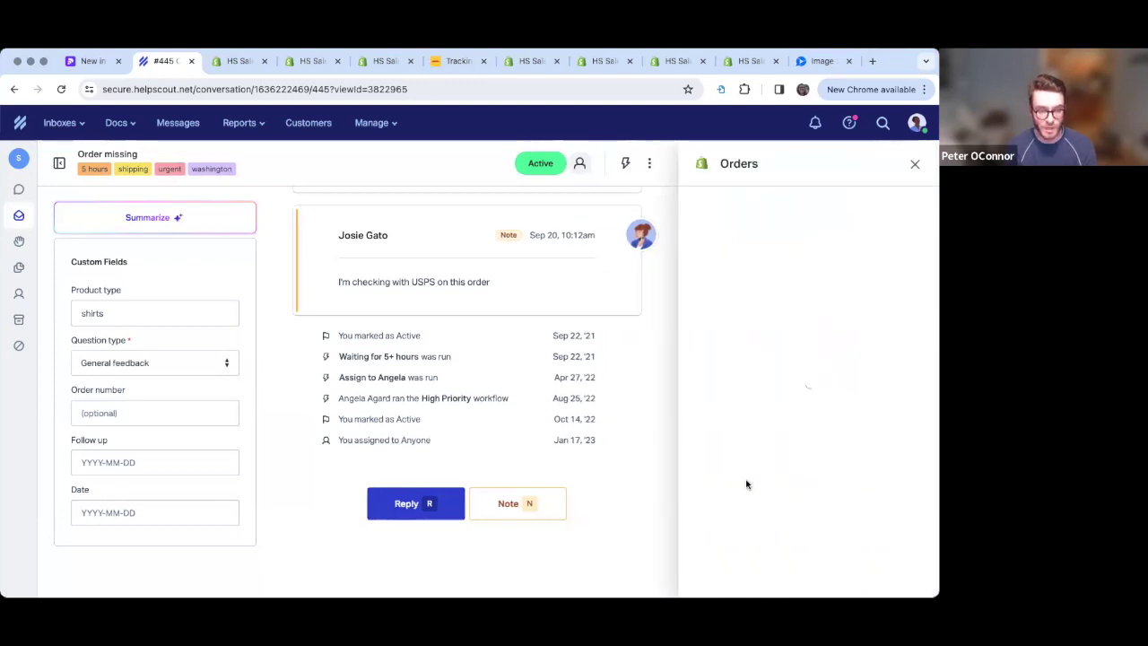